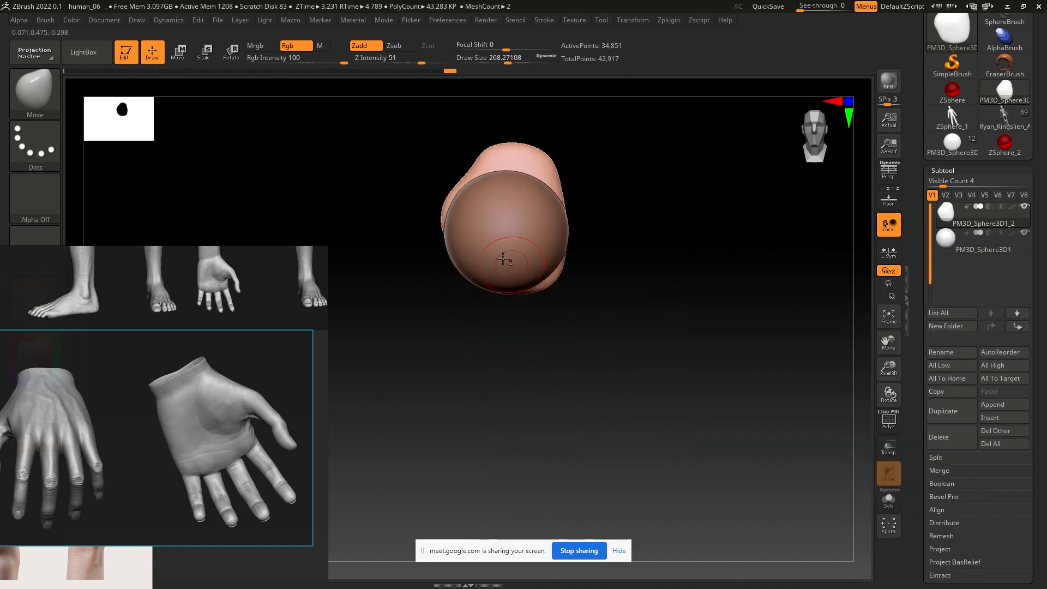
Select the separate sphere subtool, move it clear of the palm shape and scale it down to finger width.
left_click(509, 257, "alt")
key("w")
left_click_drag(554, 193, 694, 341)
left_click_drag(650, 386, 638, 395)
left_click_drag(650, 349, 651, 197)
key("ctrl+z")
right_click_drag(720, 399, 716, 375, "alt")
Mask half of the small sphere, stretch the unmasked half upward into a capsule and clear the mask.
left_click_drag(752, 367, 547, 454, "ctrl")
left_click_drag(646, 288, 647, 108)
right_click_drag(647, 108, 647, 203, "alt")
left_click_drag(647, 201, 646, 117)
left_click_drag(720, 305, 733, 333, "ctrl")
mouse_move(730, 357)
right_mouse_down()
mouse_move(705, 362)
mouse_move(723, 360)
right_mouse_up()
left_click(631, 110)
Position the capsule below the palm so its upper end meets the palm's lower edge.
left_click_drag(642, 326, 507, 321)
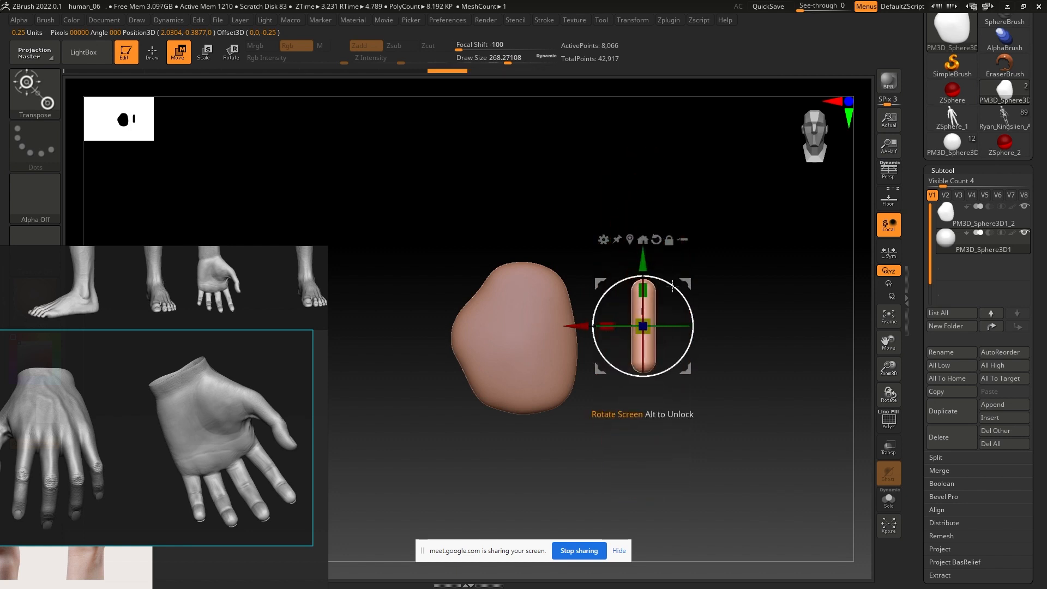
left_click_drag(599, 283, 514, 401)
right_click_drag(600, 409, 514, 400, "shift")
left_click_drag(515, 401, 495, 408)
right_click_drag(496, 408, 576, 417, "shift")
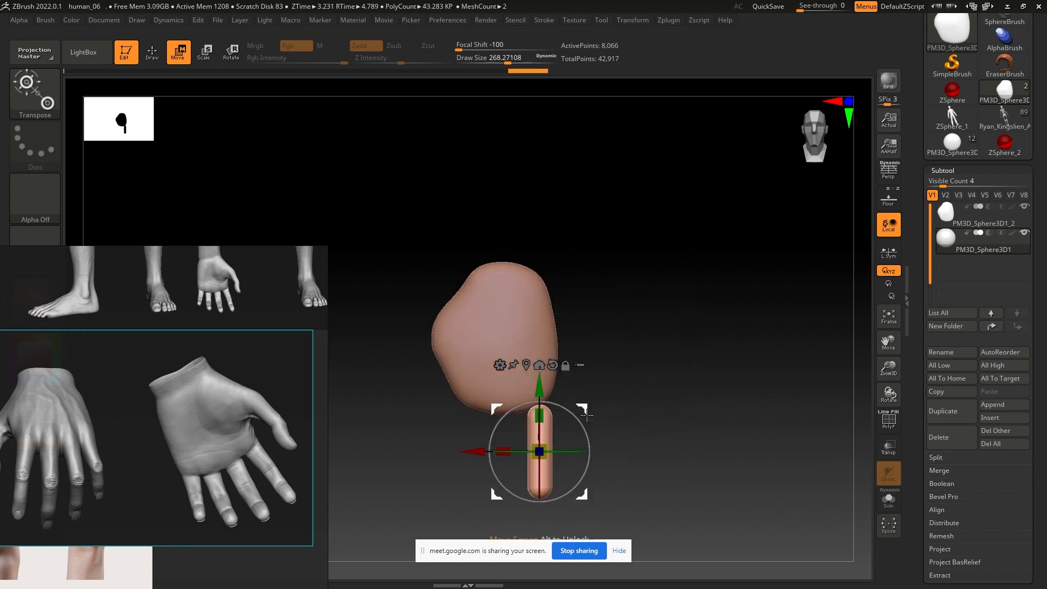
left_click_drag(576, 417, 542, 410)
right_click_drag(541, 409, 591, 444, "shift")
left_click_drag(578, 444, 563, 441)
right_click_drag(562, 442, 612, 369, "shift")
Mask the capsule's lower part, extend its upper end into the palm and clear the mask.
mouse_move(612, 369)
right_mouse_down("ctrl")
mouse_move(620, 374)
mouse_move(538, 377)
mouse_move(649, 436)
right_mouse_up("ctrl")
right_click_drag(649, 486, 659, 418, "alt")
left_click_drag(663, 466, 482, 344, "ctrl")
mouse_move(560, 246)
left_mouse_down()
mouse_move(560, 168)
mouse_move(560, 258)
mouse_move(560, 235)
left_mouse_up()
left_click(670, 330, "ctrl")
right_click_drag(606, 269, 532, 270)
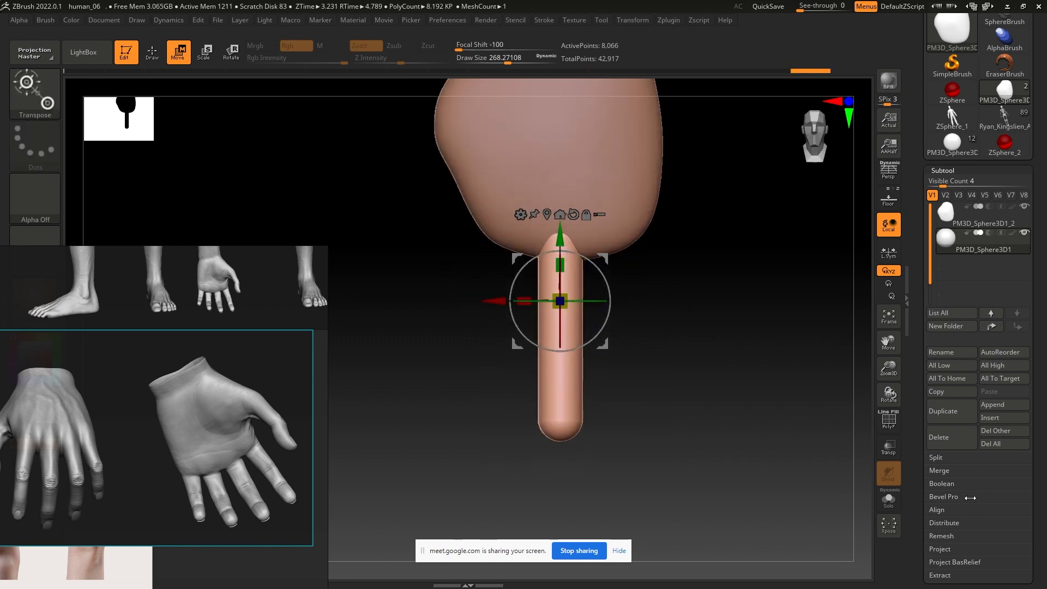
Convert the finger capsule to a DynaMesh at resolution 128 and return to Draw mode.
left_click_drag(1041, 468, 1044, 370)
left_click(946, 494)
left_click(950, 287)
key("q")
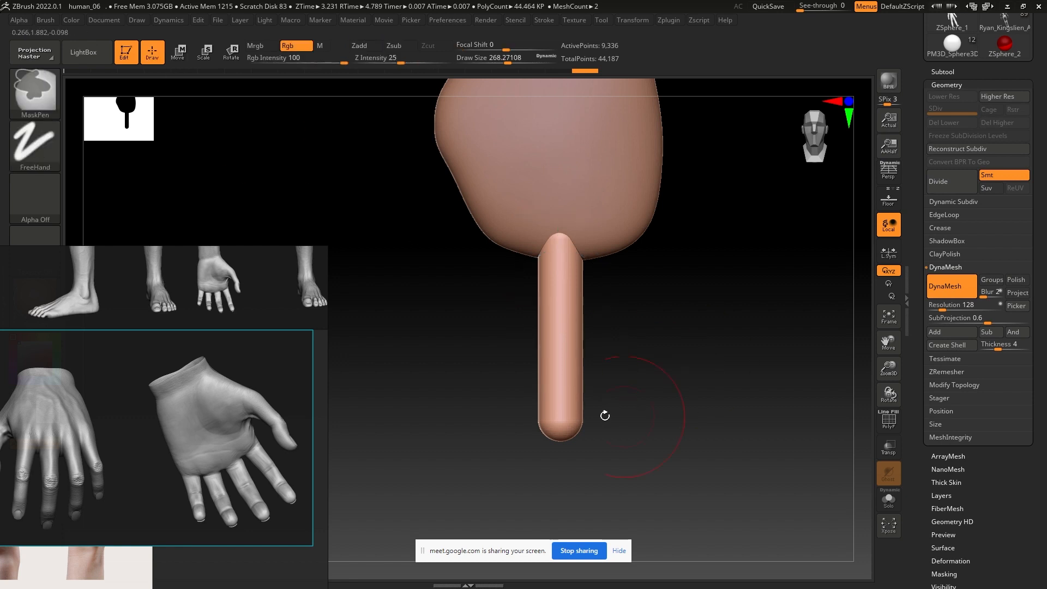
Smooth the finger along its whole length, up to where it enters the palm.
right_click_drag(603, 414, 574, 439, "ctrl")
left_click_drag(567, 381, 559, 148, "shift")
right_click_drag(622, 261, 567, 262)
mouse_move(567, 261)
right_mouse_down("ctrl")
mouse_move(566, 313)
mouse_move(545, 327)
right_mouse_up("ctrl")
right_click_drag(545, 327, 490, 371, "ctrl")
right_click_drag(627, 332, 565, 421, "alt")
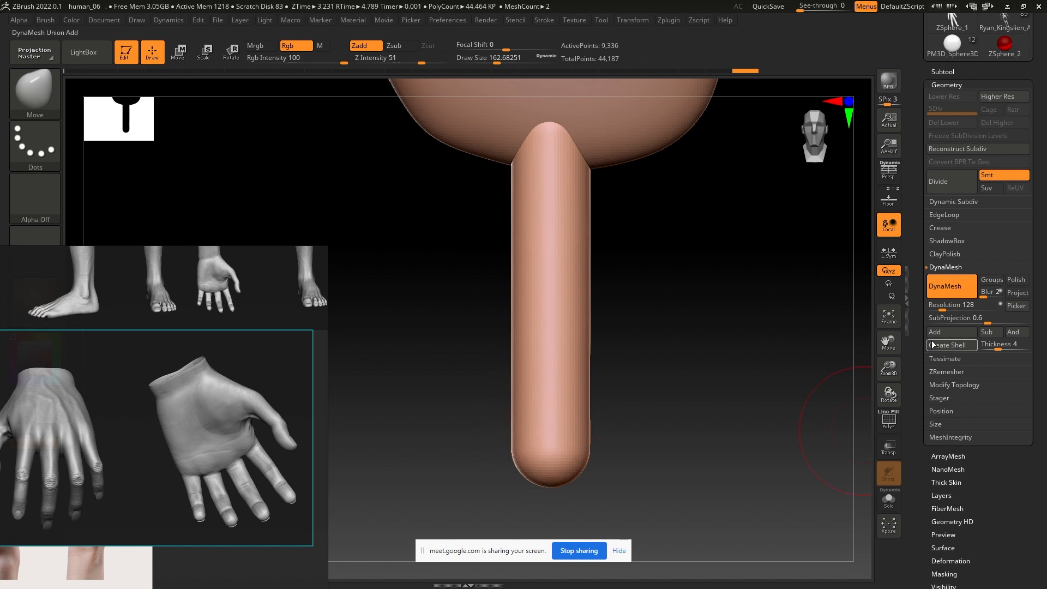
Turn on symmetry, resize the Move brush to suit the fingertip and taper and smooth the finger's end.
key("x")
key("[")
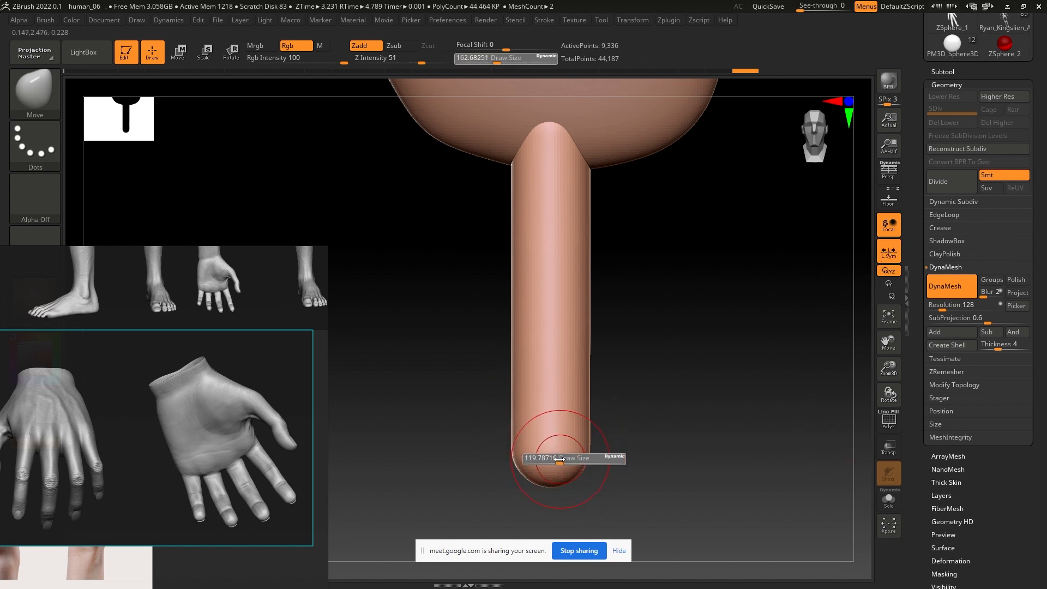
key("]")
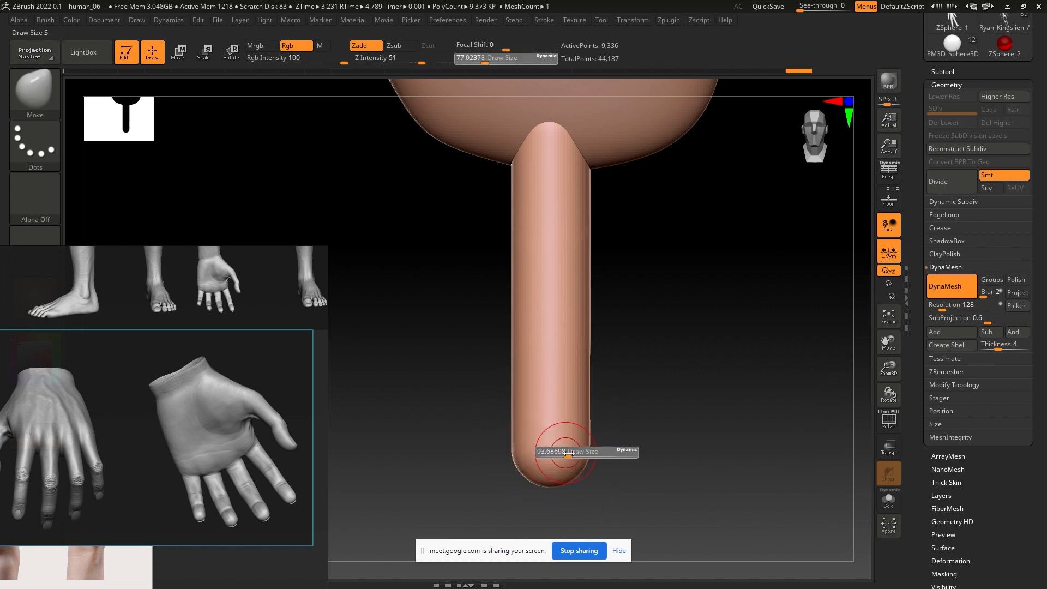
left_click_drag(582, 445, 565, 408)
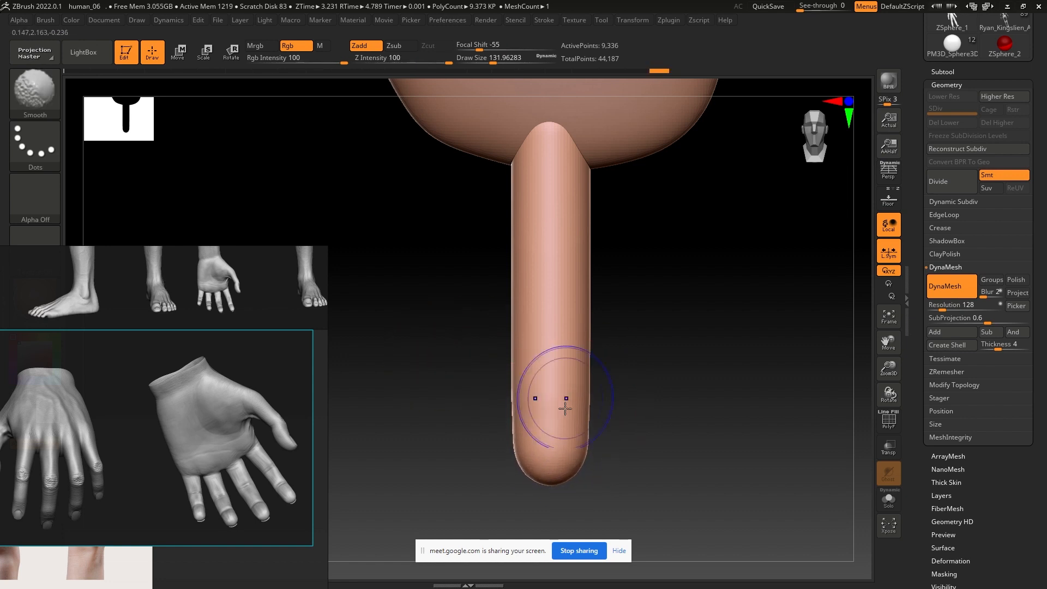
Shape the finger's side profile with the Move brush into gentle curves with dips between the joints.
mouse_move(563, 174)
right_mouse_down()
mouse_move(615, 446)
mouse_move(602, 434)
right_mouse_up()
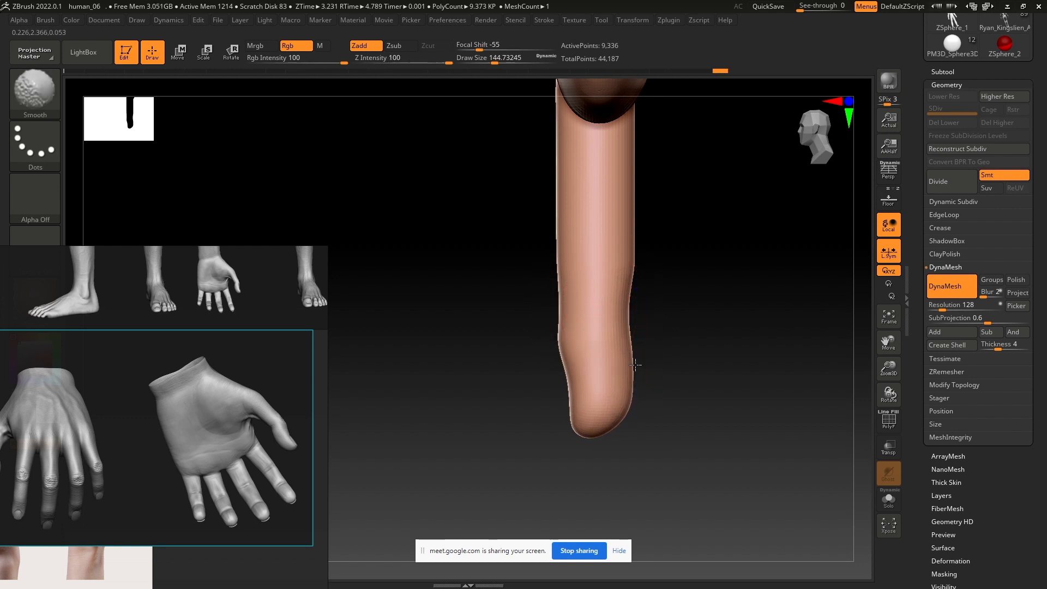
right_click_drag(623, 337, 623, 438, "alt")
key("s")
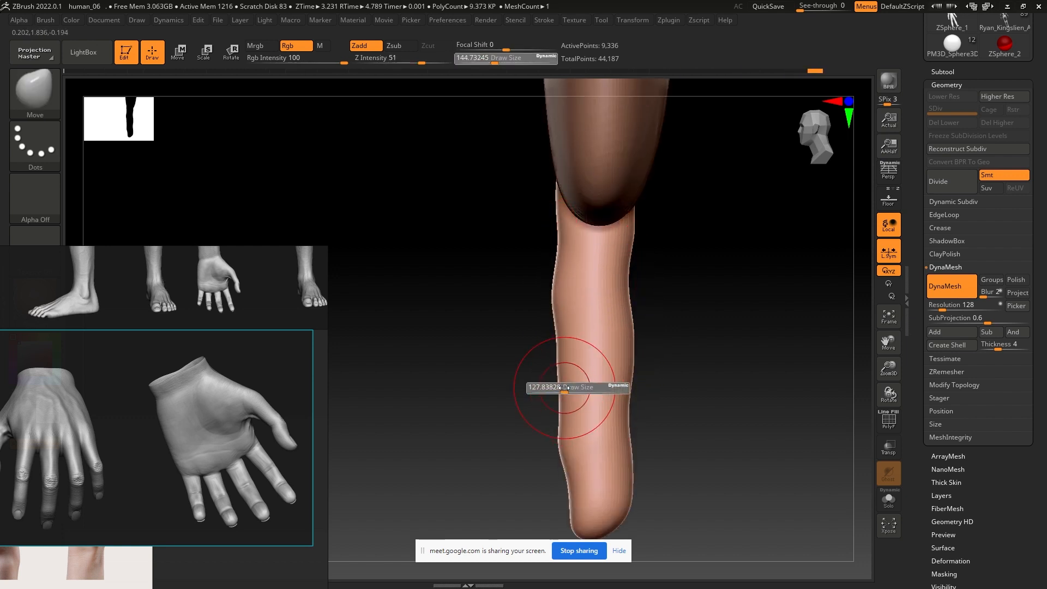
left_click_drag(572, 386, 555, 420)
Smooth the fingertip from the front with the Smooth brush.
mouse_move(568, 461)
right_mouse_down()
mouse_move(598, 339)
mouse_move(537, 409)
right_mouse_up()
left_click_drag(535, 426, 537, 439, "shift")
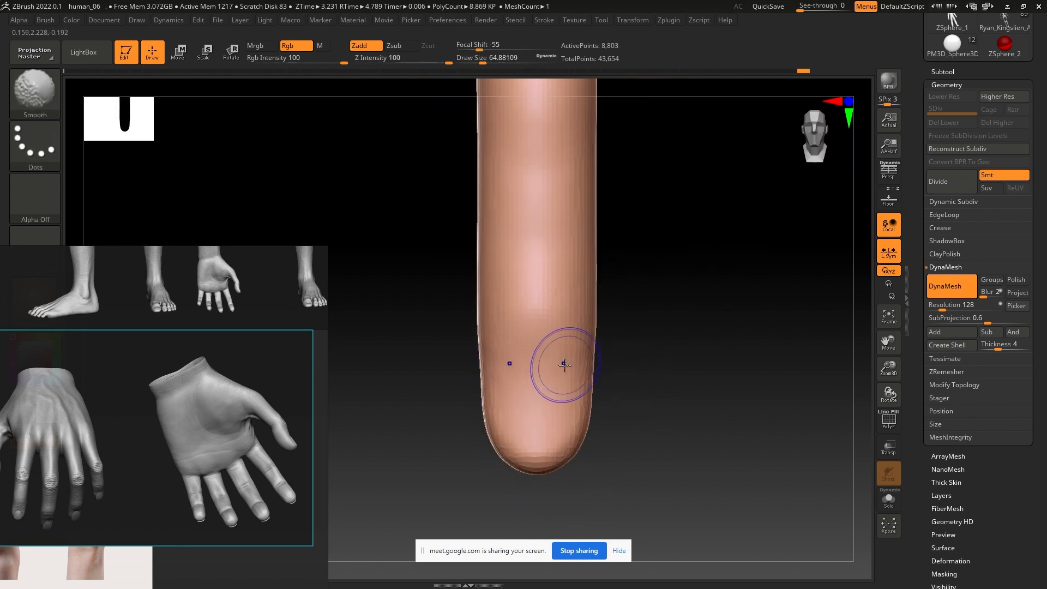
left_click_drag(565, 362, 535, 435, "shift")
mouse_move(542, 407)
right_mouse_down()
mouse_move(670, 377)
mouse_move(570, 320)
mouse_move(582, 351)
right_mouse_up()
Isolate the fingertip with an inverted mask, adjust its shape with the transform gizmo and clear the mask.
mouse_move(537, 322)
left_mouse_down("ctrl")
mouse_move(713, 351)
mouse_move(732, 474)
left_mouse_up("ctrl")
left_click(731, 475, "ctrl")
key("e")
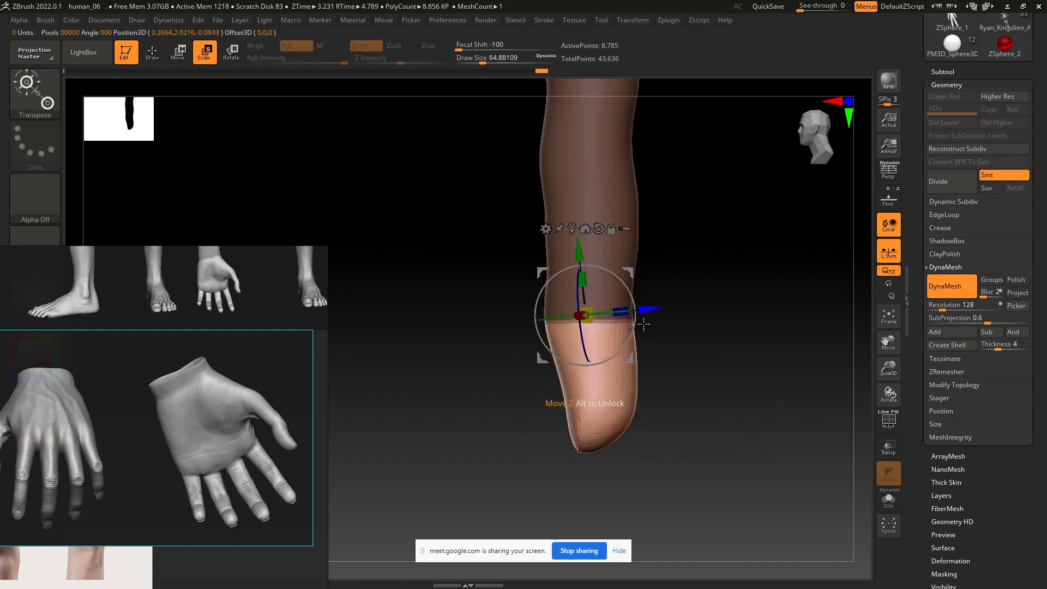
left_click_drag(676, 363, 682, 368, "ctrl")
Smooth the transition above the fingertip and remesh the finger with DynaMesh at resolution 376.
key("q")
right_click_drag(681, 368, 627, 360)
mouse_move(551, 314)
left_mouse_down("shift")
mouse_move(565, 318)
mouse_move(549, 336)
left_mouse_up("shift")
mouse_move(611, 392)
right_mouse_down("ctrl")
mouse_move(629, 356)
mouse_move(582, 363)
mouse_move(571, 390)
right_mouse_up("ctrl")
right_click_drag(571, 390, 587, 362, "alt")
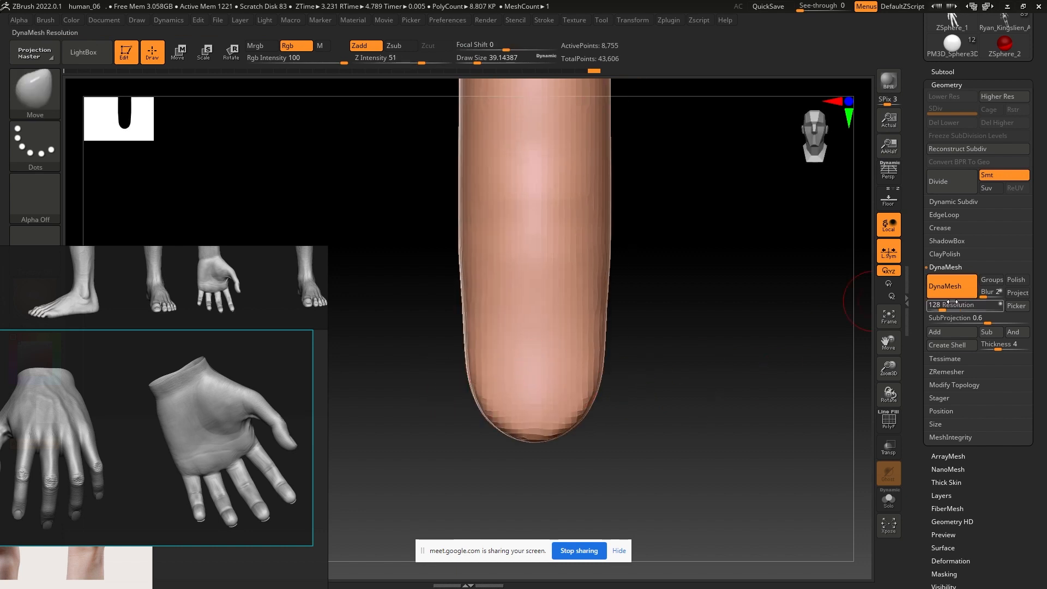
left_click_drag(952, 303, 960, 303)
left_click_drag(905, 158, 617, 365, "ctrl")
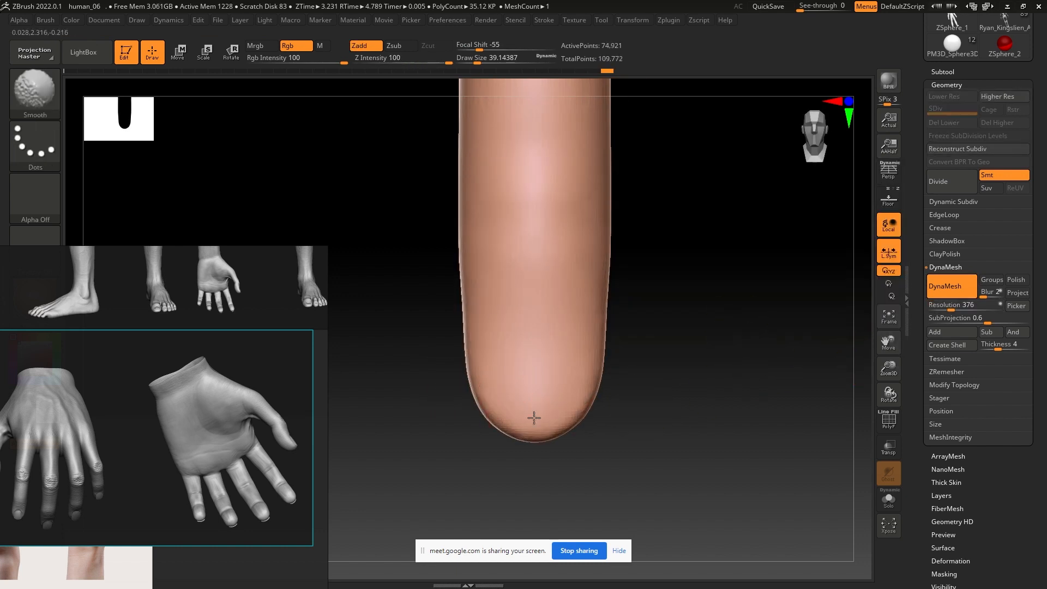
Carve a fingernail outline on the front of the fingertip with a small DamStandard brush.
key("b")
left_click(466, 297)
right_click_drag(513, 273, 539, 305, "ctrl")
key("s")
key("s")
left_click_drag(540, 306, 529, 285)
mouse_move(531, 281)
left_mouse_down()
mouse_move(566, 282)
mouse_move(595, 389)
left_mouse_up()
key("ctrl+z")
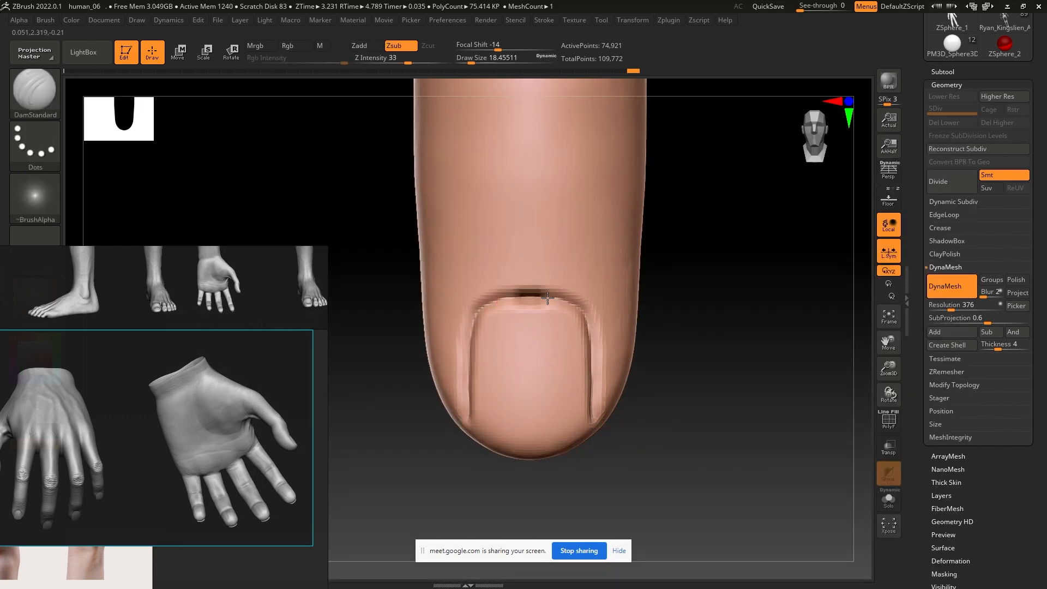
key("ctrl+z")
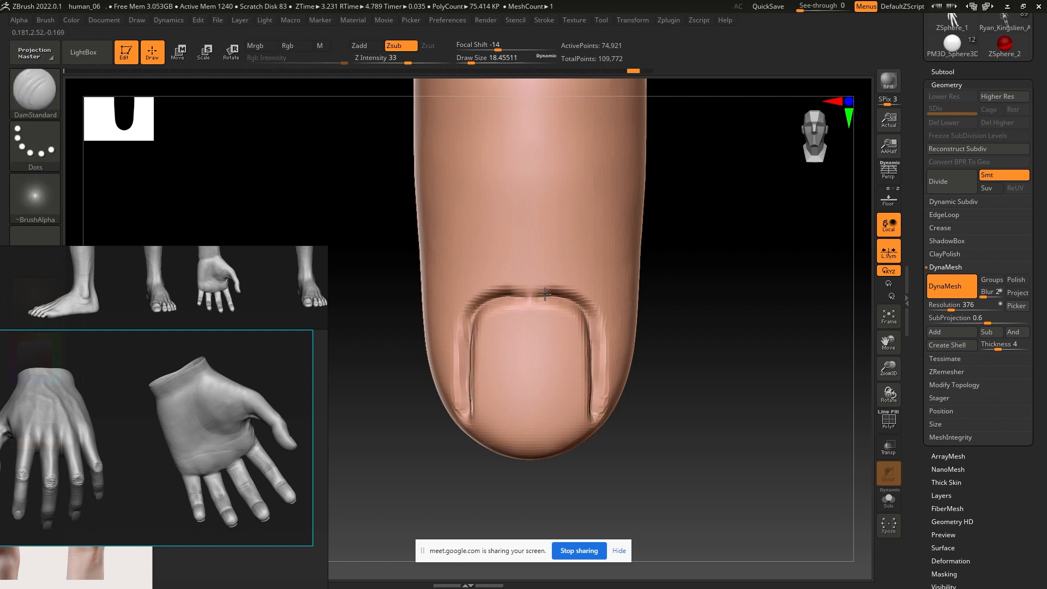
key("ctrl+shift+z")
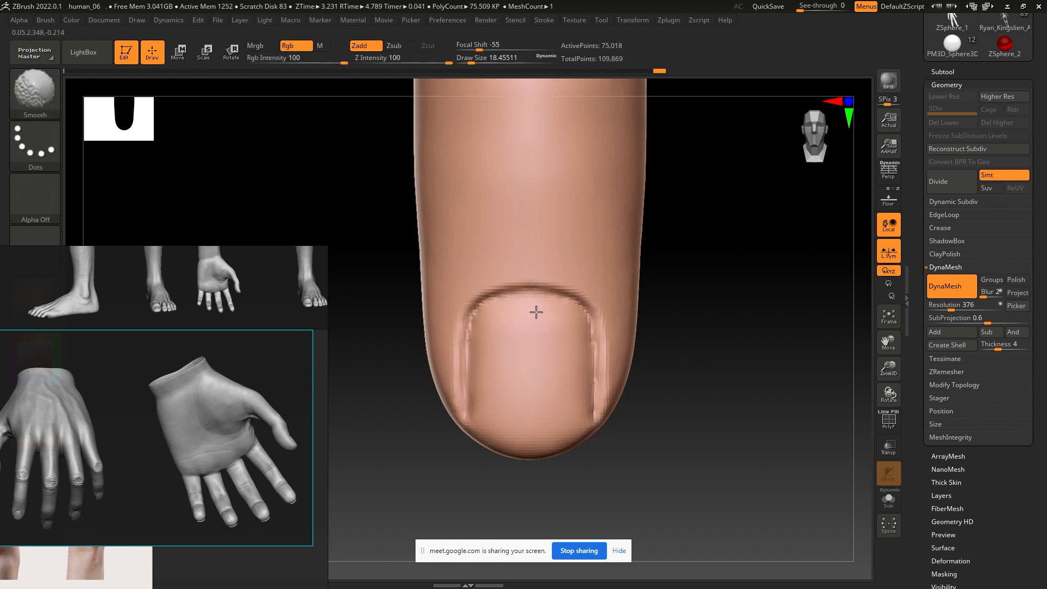
Smooth the nail outline and carve the nail's free edge at the tip with DamStandard.
left_click_drag(562, 300, 597, 409, "shift")
mouse_move(597, 409)
right_mouse_down()
mouse_move(539, 372)
mouse_move(572, 421)
mouse_move(688, 297)
right_mouse_up()
key("b")
left_click(573, 168)
right_click_drag(575, 376, 562, 324, "alt")
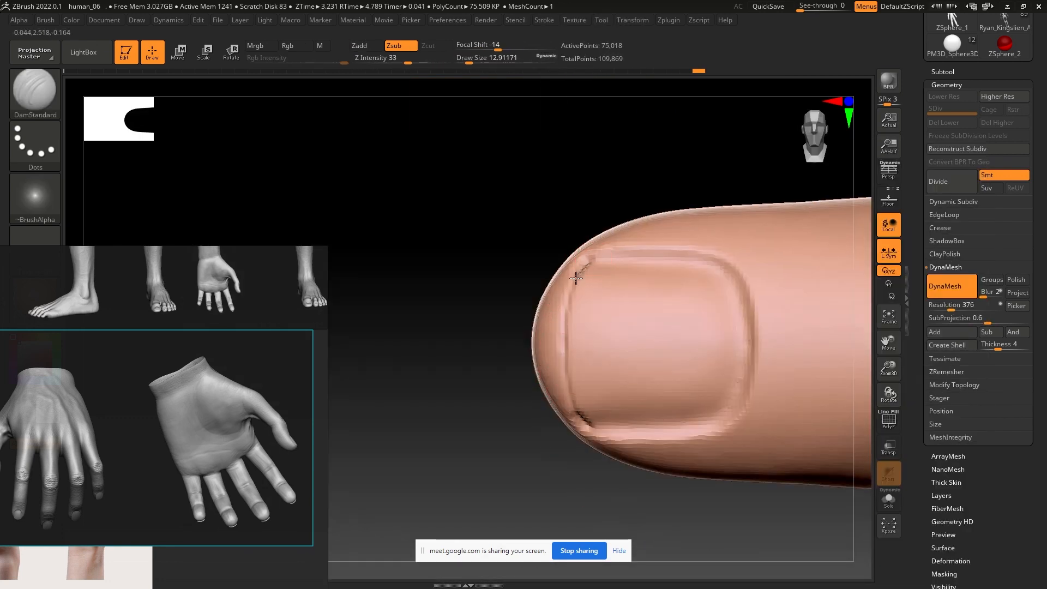
right_click_drag(581, 411, 621, 431, "ctrl")
right_click_drag(622, 431, 587, 400, "ctrl")
right_click_drag(661, 418, 613, 353, "alt")
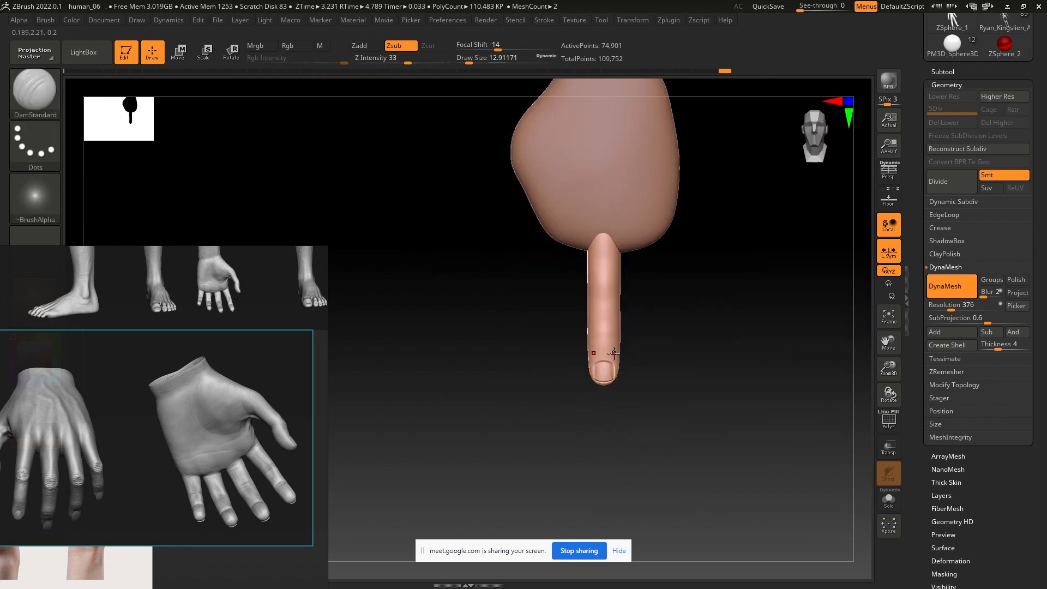
Carve a crease across the palm side of the finger's joint nearest the tip, using DamStandard at Z Intensity 16.
mouse_move(660, 346)
right_mouse_down()
mouse_move(594, 348)
mouse_move(603, 311)
mouse_move(540, 337)
mouse_move(615, 308)
mouse_move(516, 299)
mouse_move(519, 285)
mouse_move(558, 311)
mouse_move(598, 309)
right_mouse_up()
key("s")
right_click_drag(668, 317, 671, 313)
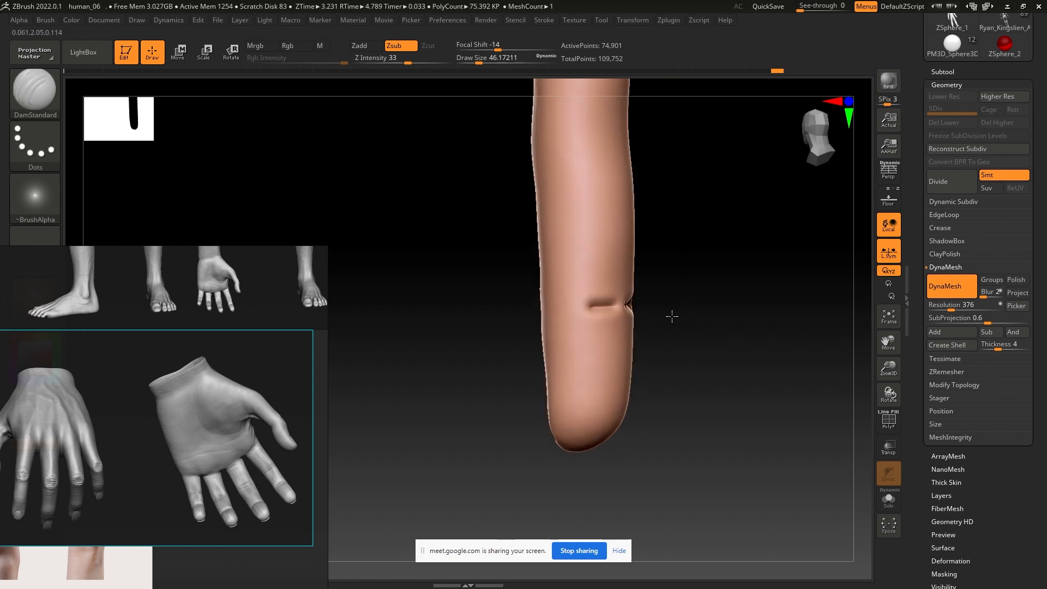
left_click_drag(392, 63, 391, 63)
mouse_move(584, 309)
right_mouse_down()
mouse_move(652, 306)
mouse_move(587, 298)
right_mouse_up()
right_click_drag(654, 300, 660, 340)
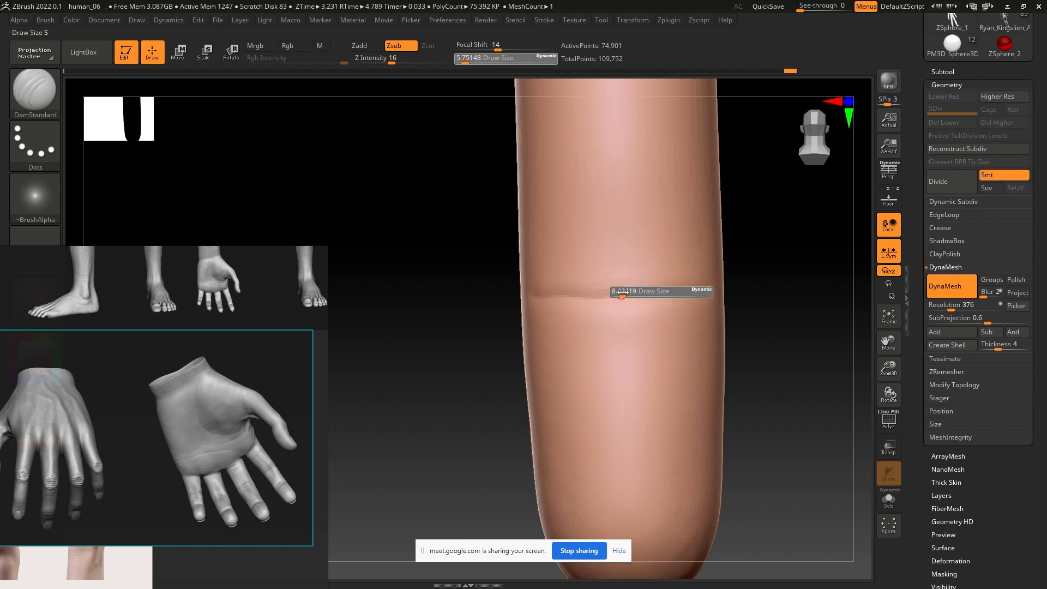
Build up the knuckle above the nail with ClayBuildup at Z Intensity 1 and smooth its wrinkles.
mouse_move(674, 281)
right_mouse_down()
mouse_move(654, 300)
mouse_move(598, 293)
mouse_move(662, 295)
mouse_move(660, 267)
right_mouse_up()
mouse_move(660, 267)
right_mouse_down()
mouse_move(687, 275)
mouse_move(631, 311)
mouse_move(708, 299)
mouse_move(632, 275)
right_mouse_up()
key("b")
left_click(796, 221)
key("Return")
left_click_drag(632, 275, 673, 276)
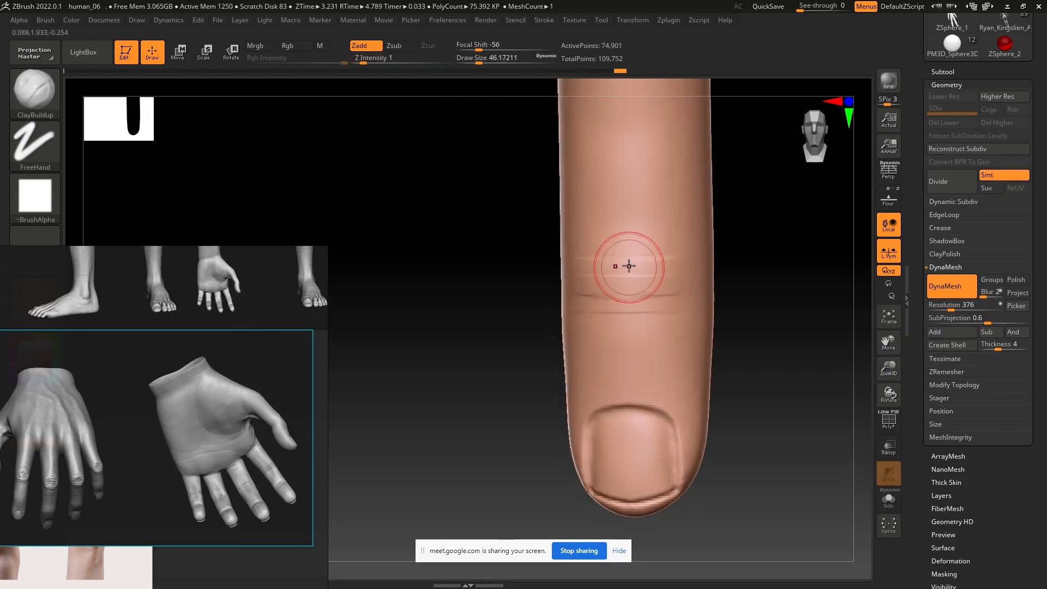
mouse_move(685, 294)
right_mouse_down()
mouse_move(640, 287)
mouse_move(671, 287)
right_mouse_up()
left_click_drag(671, 288, 656, 327, "shift")
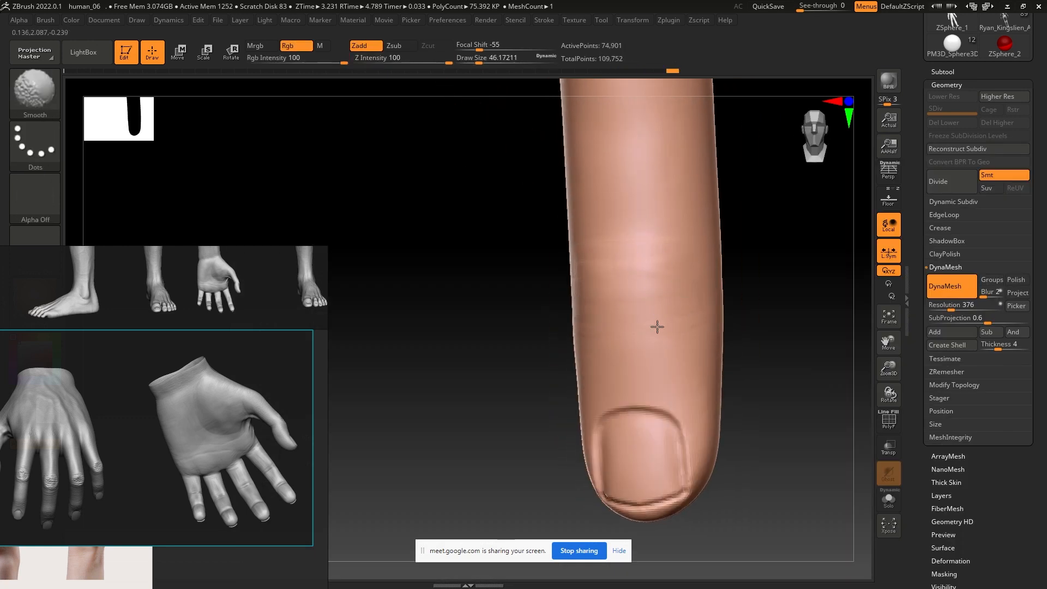
Switch to the Move brush and narrow the finger's sides between the joints.
right_click_drag(657, 327, 722, 305)
key("b")
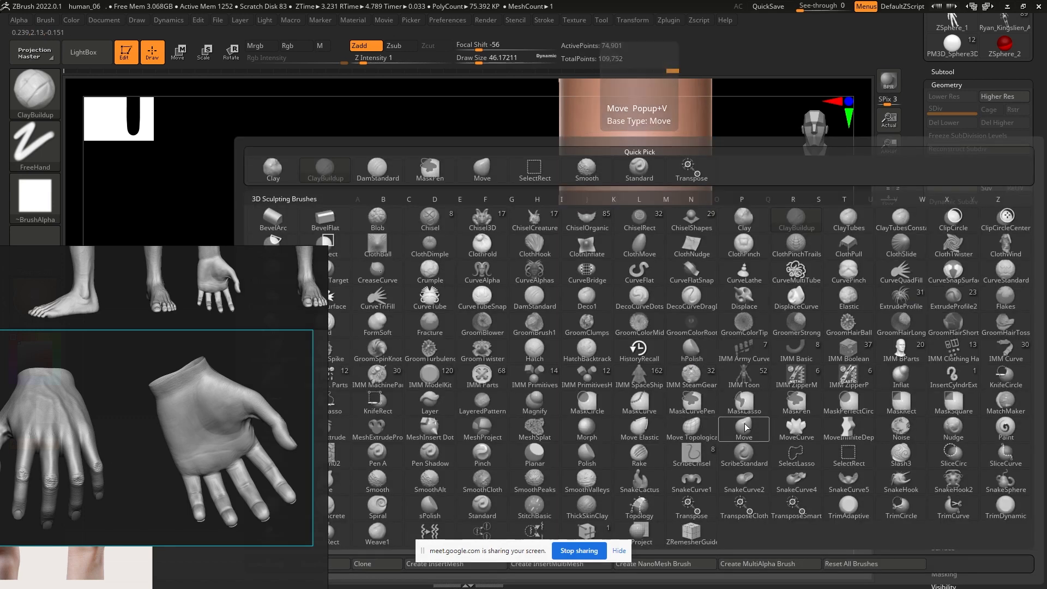
key("m")
key("v")
right_click_drag(689, 269, 688, 279)
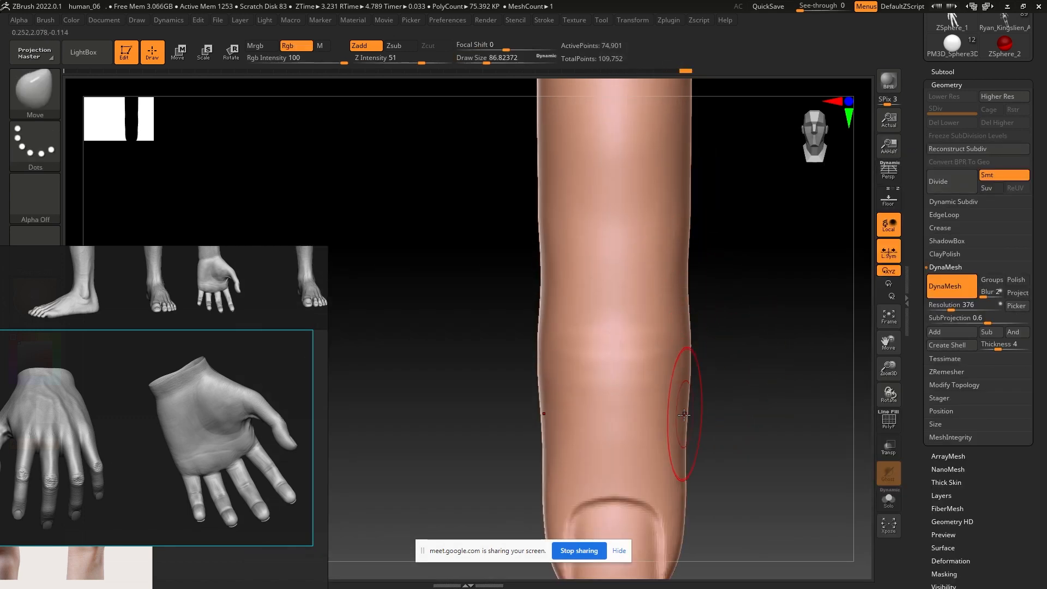
right_click_drag(668, 439, 637, 369, "alt")
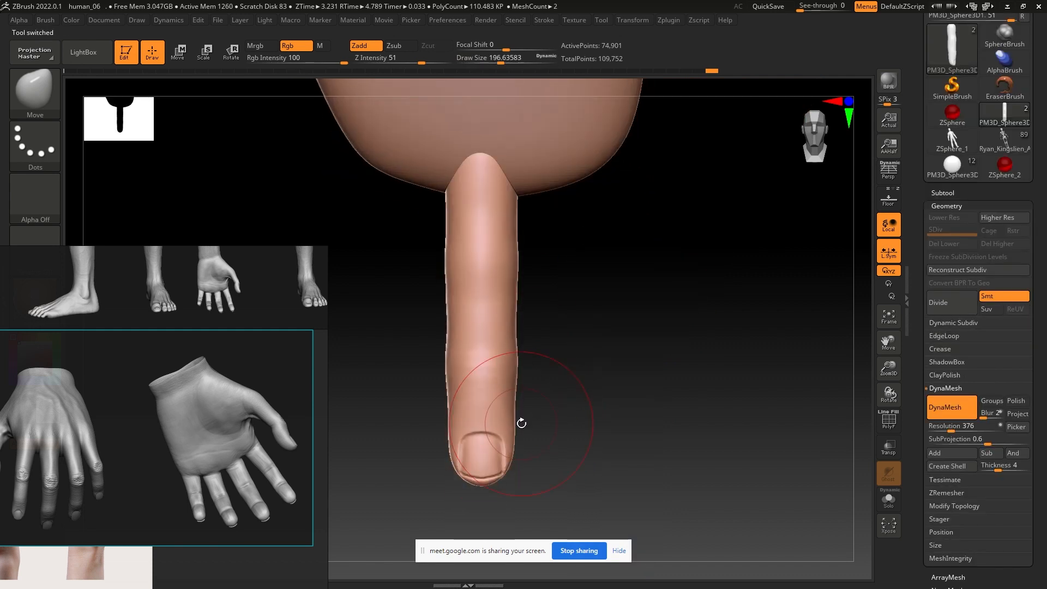
Widen the finger's base with a large Move brush and adjust the side contour of its middle section.
key("s")
left_click_drag(504, 202, 527, 202)
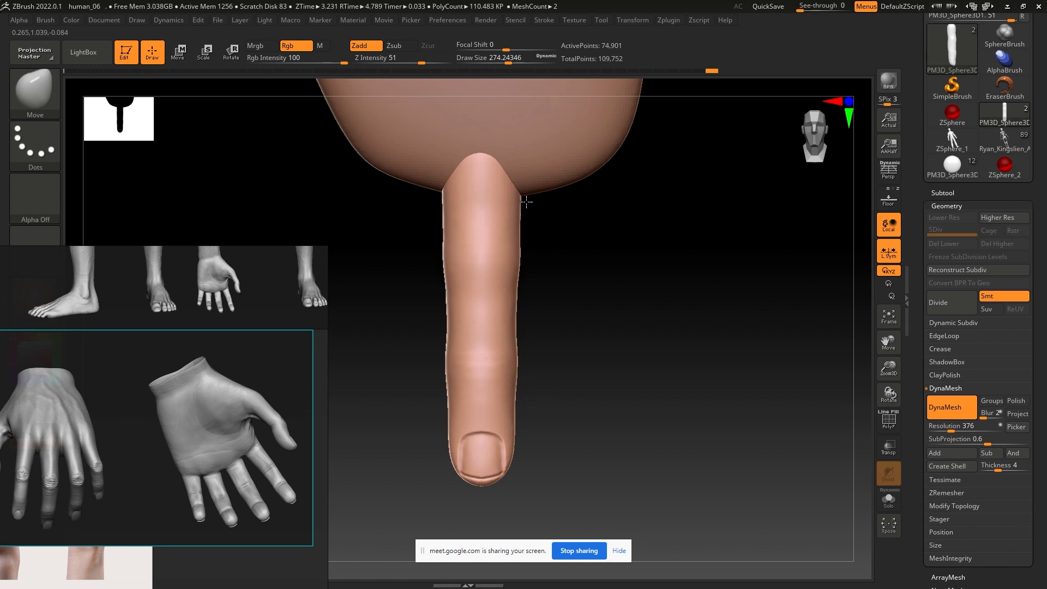
key("s")
left_click_drag(515, 298, 509, 298)
left_click_drag(515, 316, 520, 319)
Refine the fingertip's outline and the side contour above the lower joint with the Move brush.
key("s")
left_click_drag(512, 456, 511, 447)
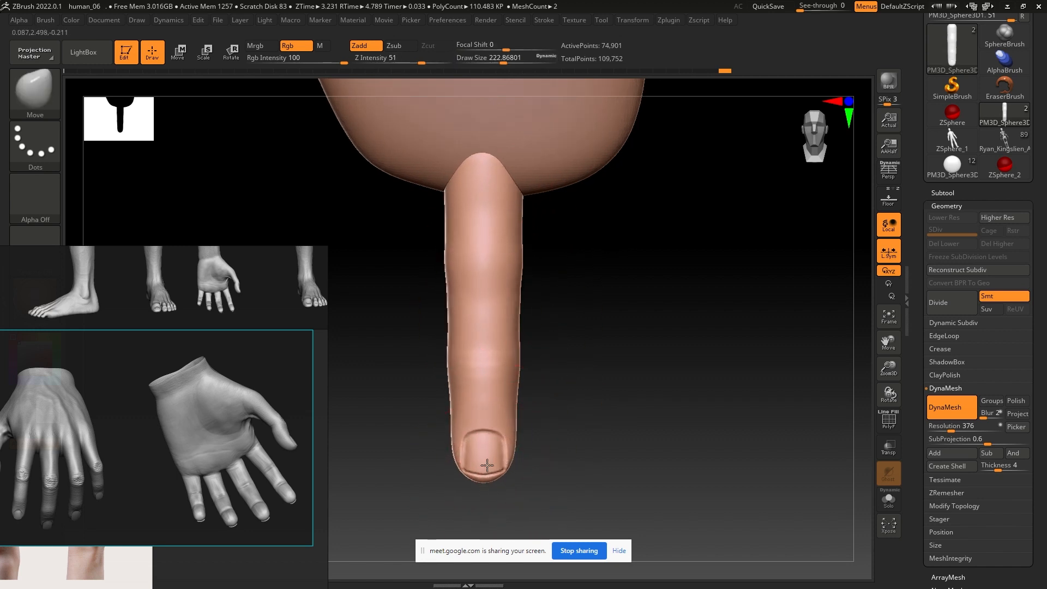
key("s")
left_click_drag(515, 318, 502, 318)
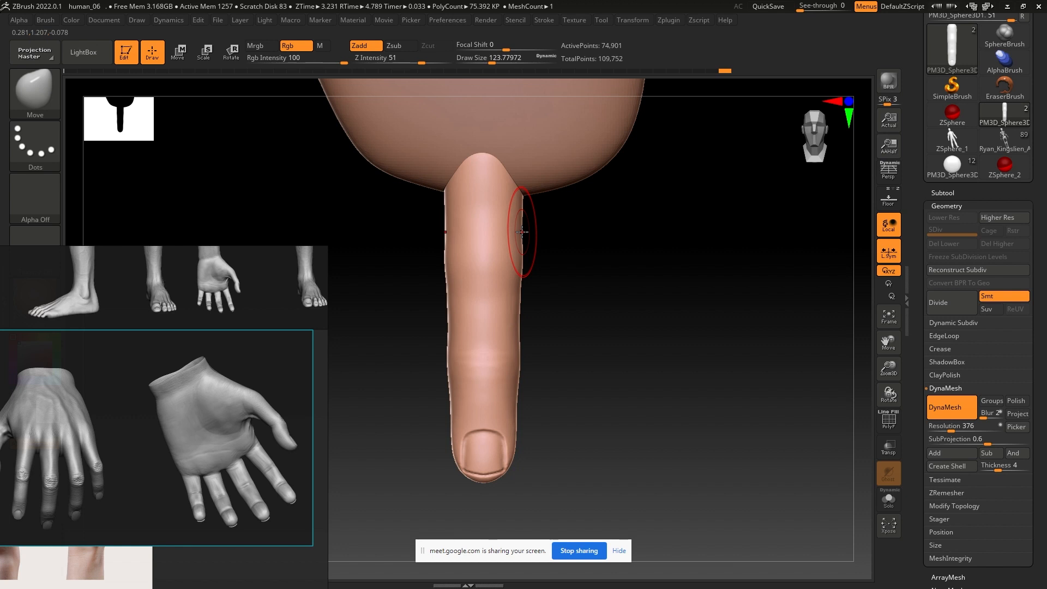
key("s")
mouse_move(522, 233)
left_mouse_down()
mouse_move(535, 233)
mouse_move(547, 204)
left_mouse_up()
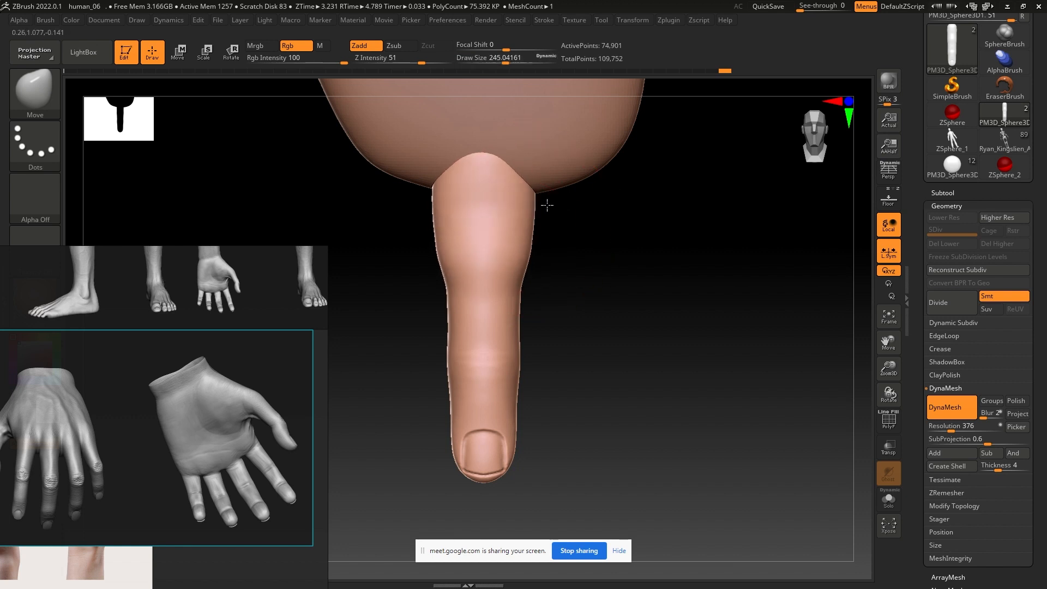
key("ctrl+z")
Shape the finger's sides around the middle section with a smaller Move brush.
key("s")
left_click_drag(520, 272, 510, 271)
right_click_drag(510, 337, 513, 328, "ctrl")
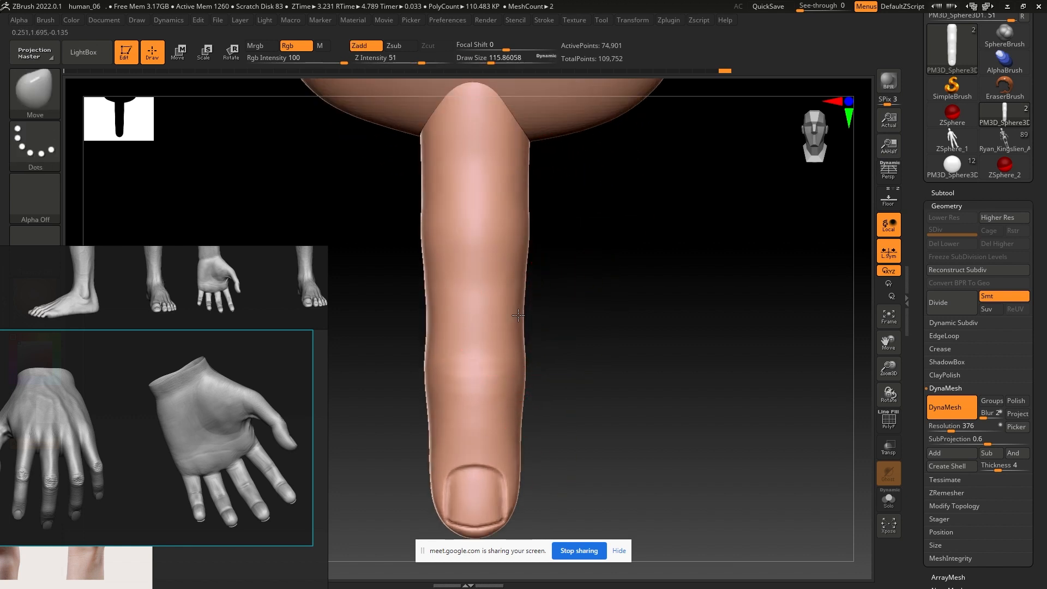
right_click_drag(515, 434, 507, 354, "ctrl")
Carve a crease across the palm side of the finger's upper joint with a reduced DamStandard brush.
mouse_move(507, 355)
right_mouse_down()
mouse_move(451, 267)
mouse_move(509, 358)
mouse_move(467, 277)
mouse_move(493, 310)
right_mouse_up()
key("b")
key("d")
key("s")
right_click_drag(514, 253, 522, 336, "ctrl")
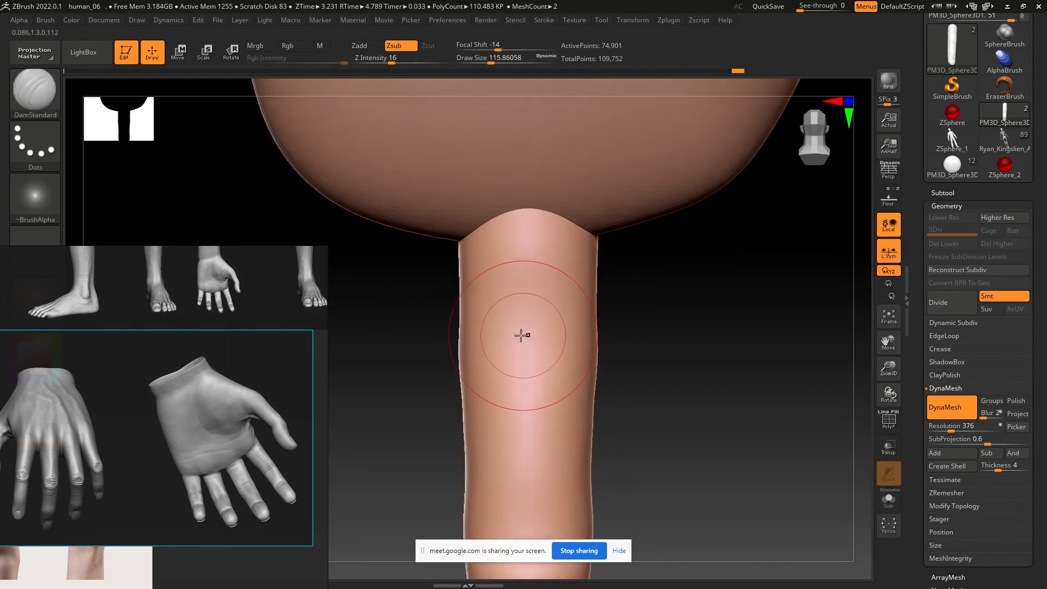
key("s")
left_click_drag(521, 335, 508, 333)
mouse_move(508, 334)
right_mouse_down()
mouse_move(543, 330)
mouse_move(532, 343)
right_mouse_up()
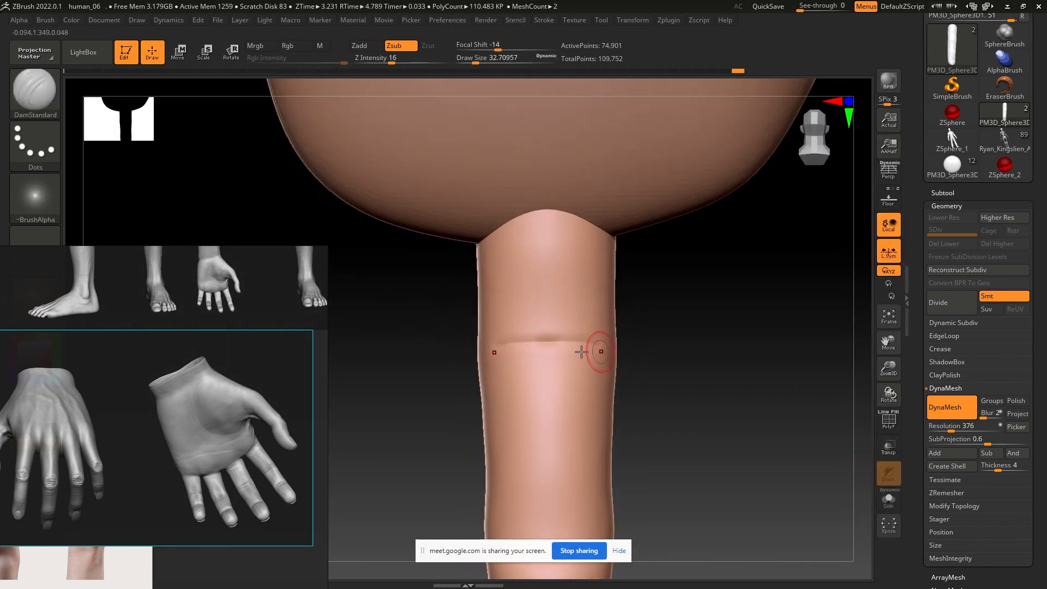
Add finer lines around the upper joint crease on the palm side and soften them with Smooth.
mouse_move(582, 354)
left_mouse_down("shift")
mouse_move(568, 341)
mouse_move(606, 346)
left_mouse_up("shift")
right_click_drag(675, 392, 668, 363, "ctrl")
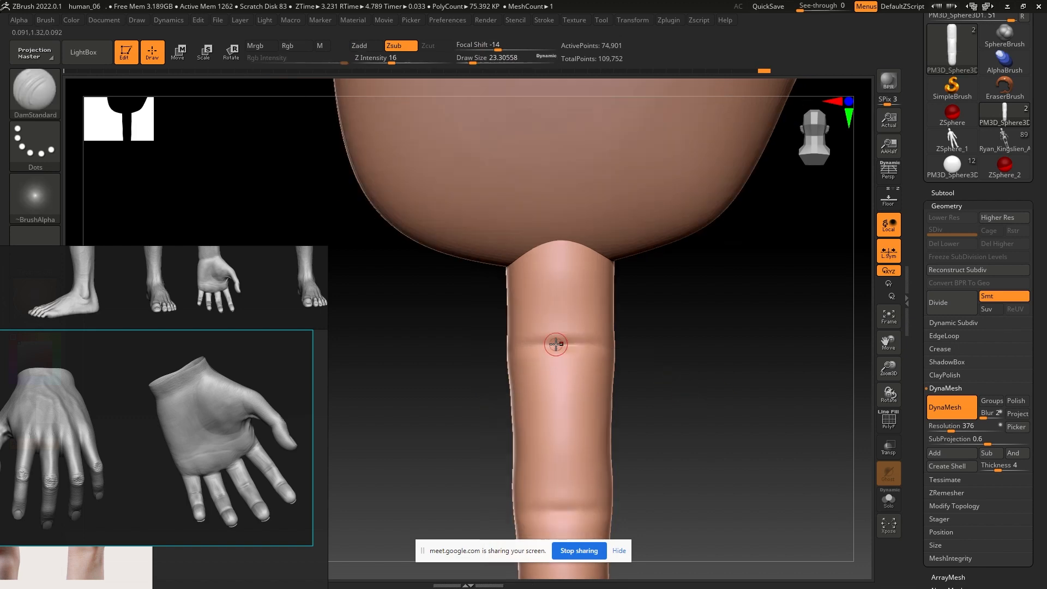
left_click_drag(586, 351, 559, 339, "shift")
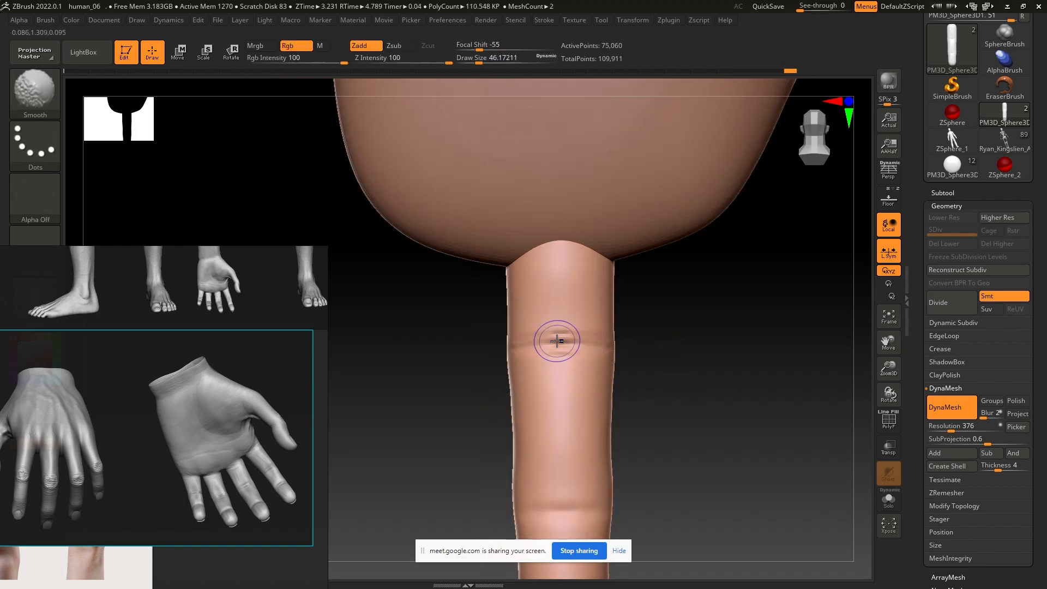
Refine the finger's side profile and front outline with the Move brush at a draw size of about 120.
right_click_drag(638, 371, 688, 409)
right_click_drag(688, 409, 683, 386, "ctrl")
key("b")
left_click(717, 431)
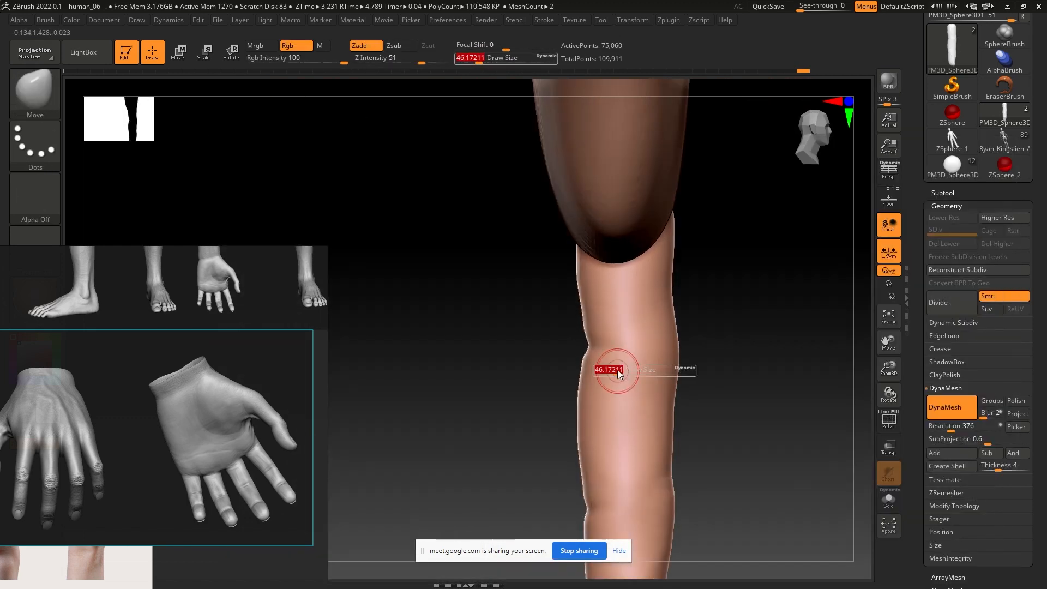
right_click_drag(666, 350, 572, 358)
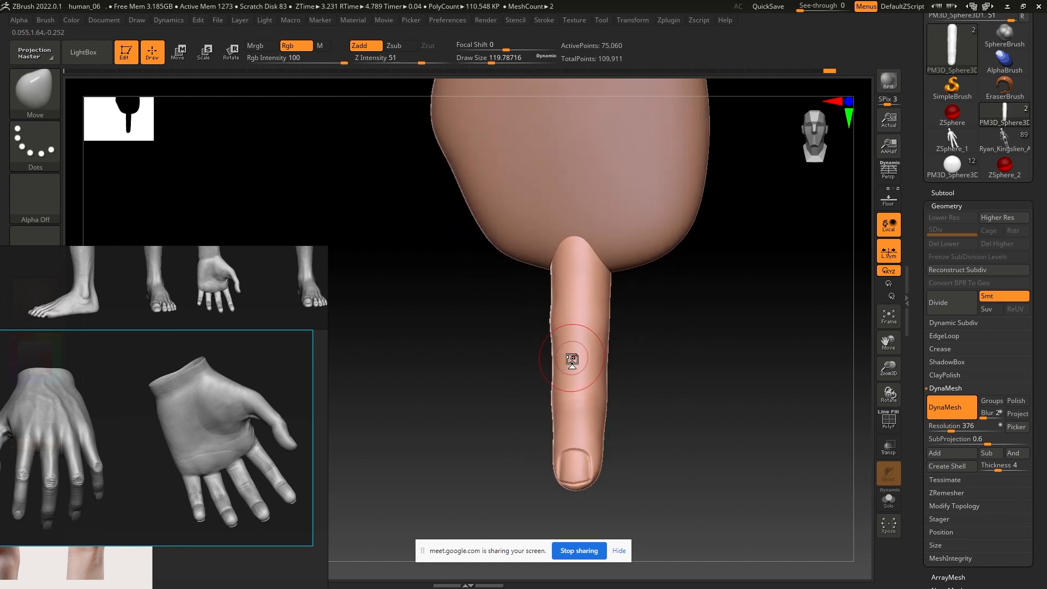
right_click_drag(363, 352, 664, 434)
right_click(599, 463)
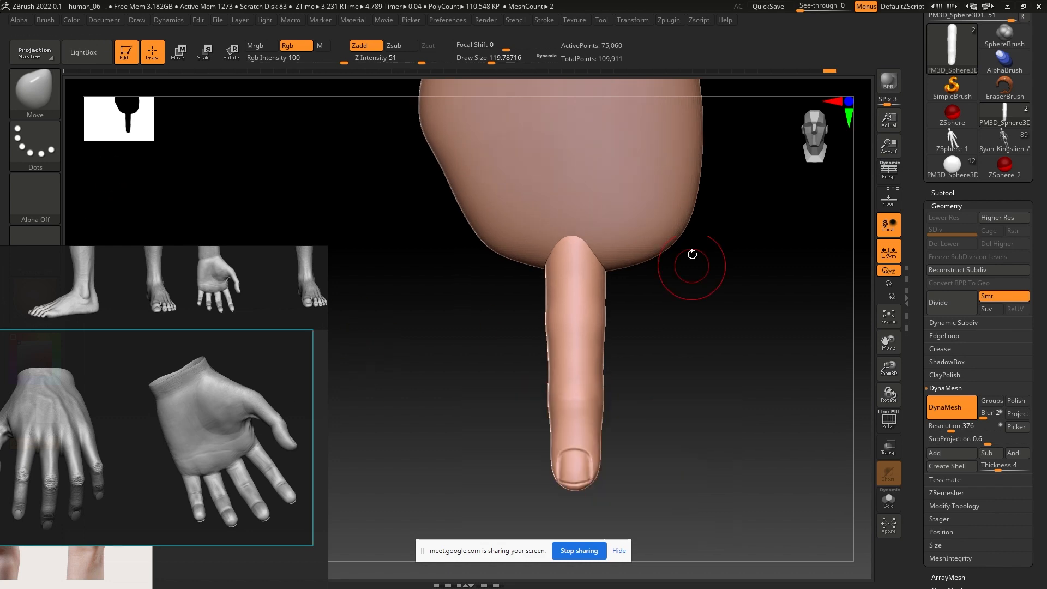
Carve fine wrinkle lines across the back of the joint nearest the nail with a small DamStandard brush.
mouse_move(692, 252)
right_mouse_down("ctrl")
mouse_move(640, 362)
mouse_move(601, 292)
mouse_move(544, 342)
right_mouse_up("ctrl")
key("b")
left_click(521, 307)
key("s")
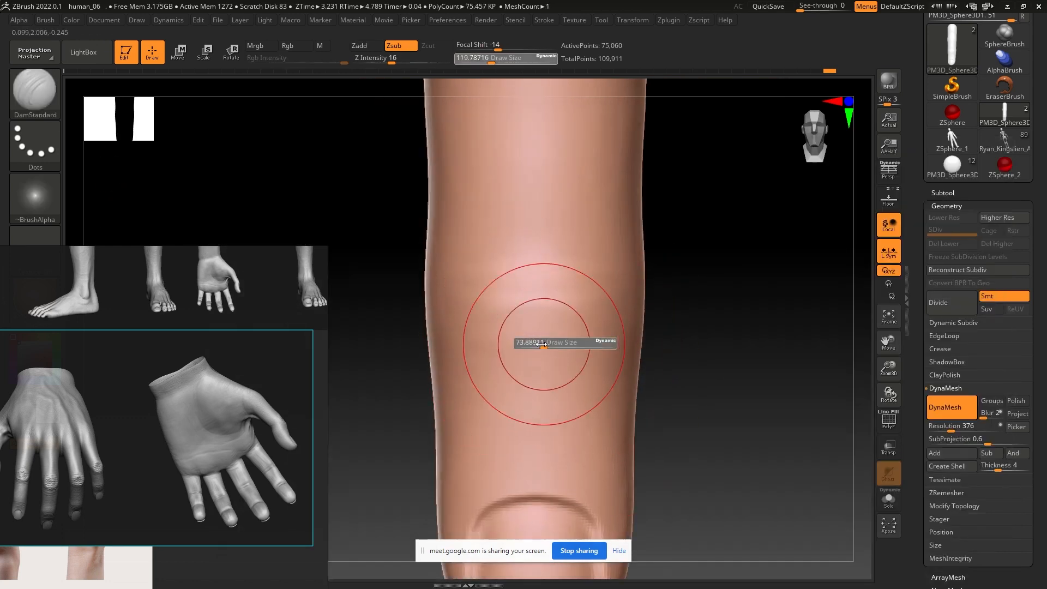
left_click_drag(547, 343, 521, 342)
right_click_drag(521, 342, 529, 322, "ctrl")
left_click_drag(532, 312, 499, 312)
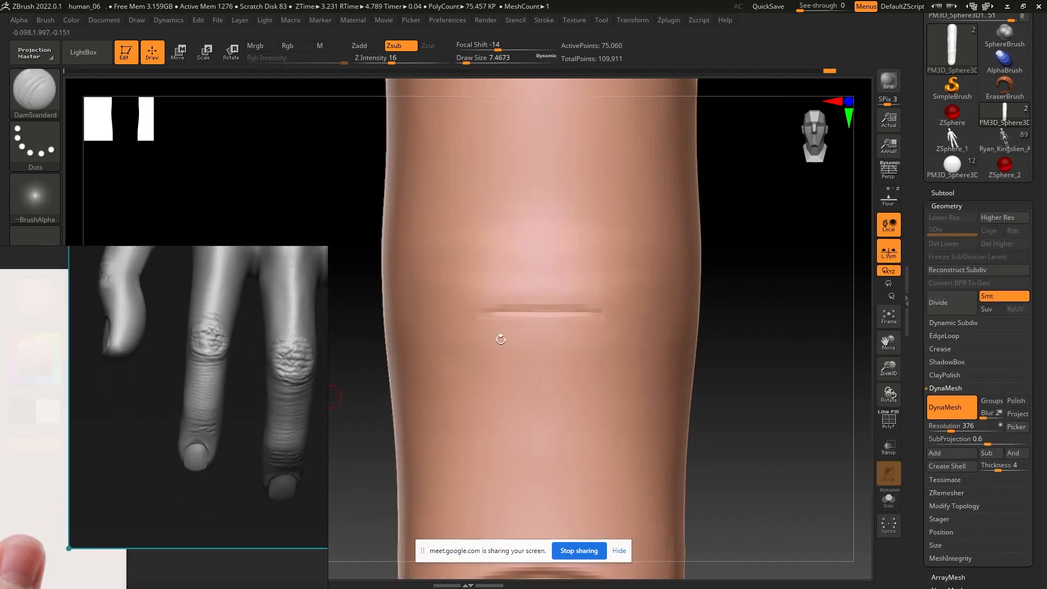
right_click_drag(649, 359, 601, 374, "ctrl")
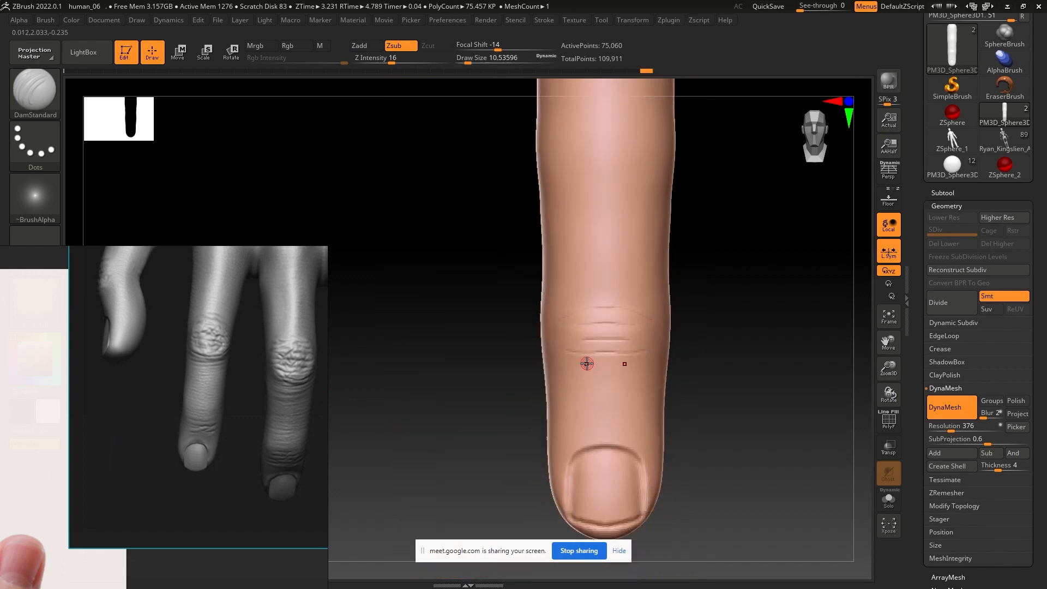
left_click_drag(586, 364, 650, 361)
Carve wrinkle lines across the back of the finger's middle knuckle with DamStandard at a draw size of about 16.
right_click_drag(630, 390, 617, 361, "alt")
mouse_move(595, 141)
right_mouse_down("alt")
mouse_move(580, 318)
mouse_move(691, 351)
mouse_move(591, 278)
mouse_move(554, 357)
mouse_move(578, 327)
mouse_move(608, 351)
mouse_move(596, 348)
right_mouse_up("alt")
key("s")
left_click(559, 339)
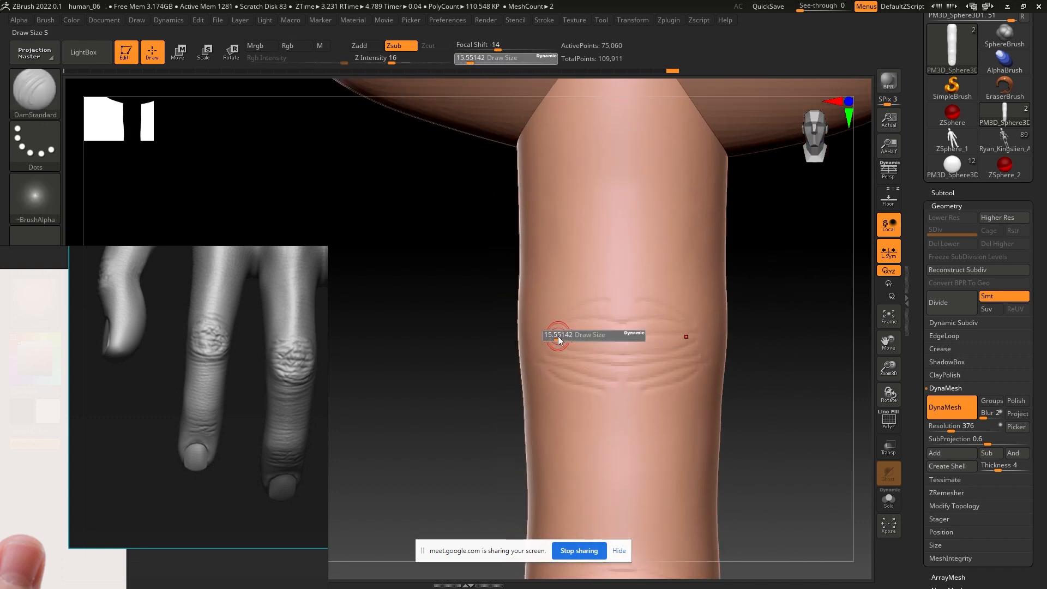
left_click_drag(550, 331, 590, 333)
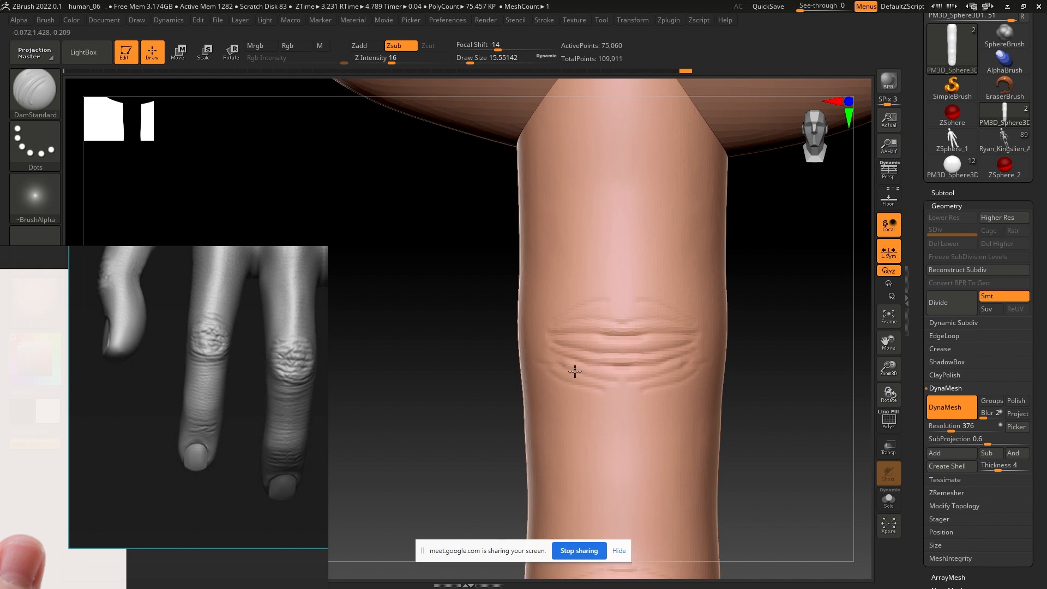
right_click_drag(657, 385, 616, 374, "ctrl")
right_click_drag(623, 512, 591, 438, "alt")
right_click_drag(591, 438, 604, 327, "ctrl")
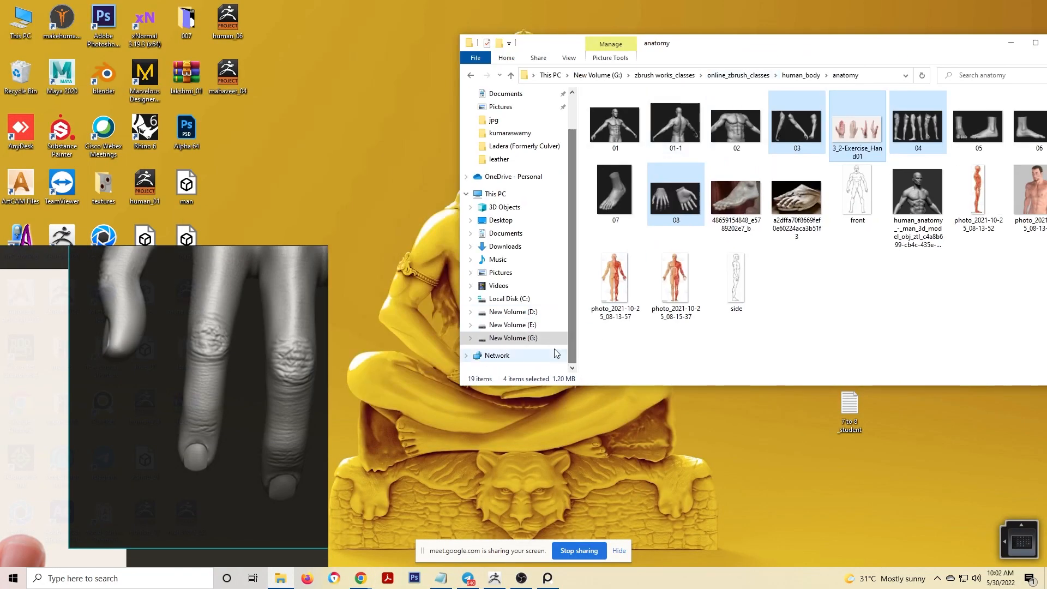
Duplicate the finished finger and place a slightly smaller copy beside it on the palm as the ring finger.
left_click(545, 339)
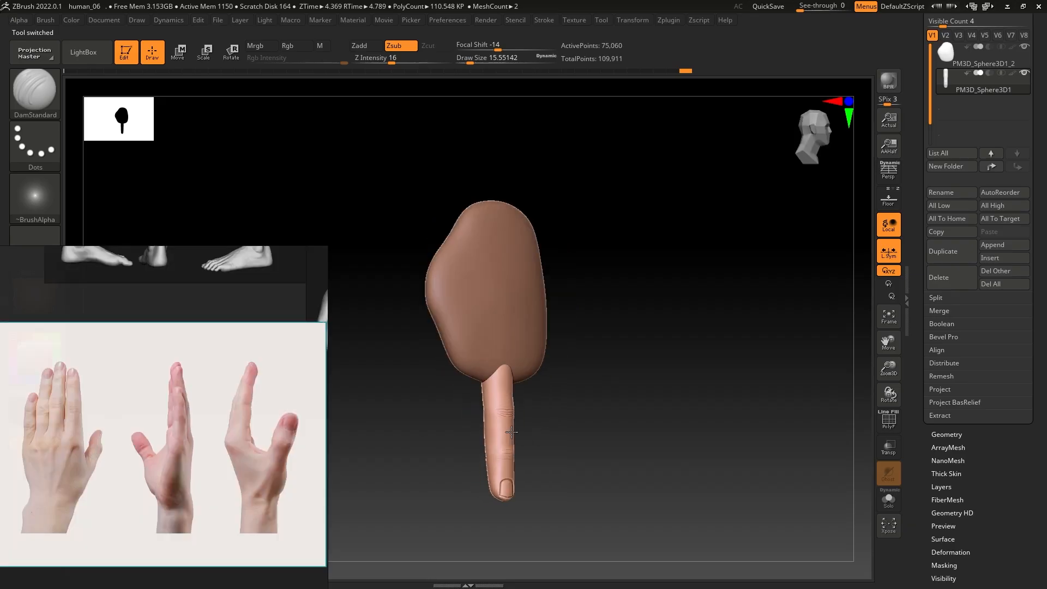
right_click_drag(511, 432, 561, 420, "shift")
key("w")
left_click_drag(563, 417, 591, 370, "alt")
key("ctrl+shift+d")
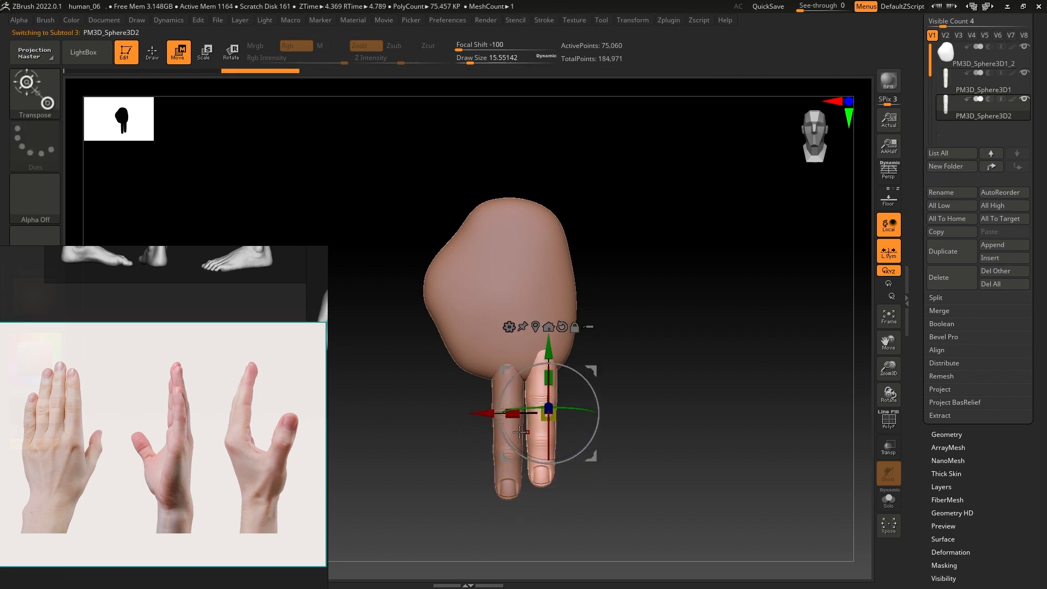
Adjust the spacing of the two fingers along the palm edge and scale the ring finger down slightly.
right_click_drag(518, 432, 518, 475, "ctrl")
left_click(474, 436, "alt")
left_click_drag(480, 429, 457, 429)
left_click(540, 423, "alt")
left_click_drag(553, 404, 524, 413)
left_click_drag(579, 362, 571, 376)
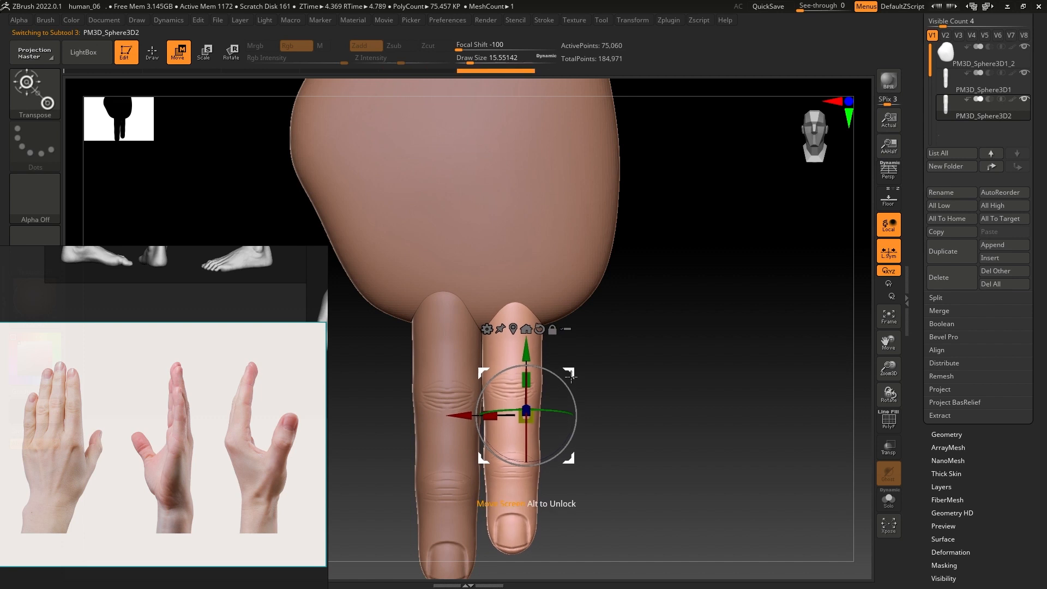
left_click_drag(526, 349, 526, 358)
right_click_drag(546, 452, 549, 397, "alt")
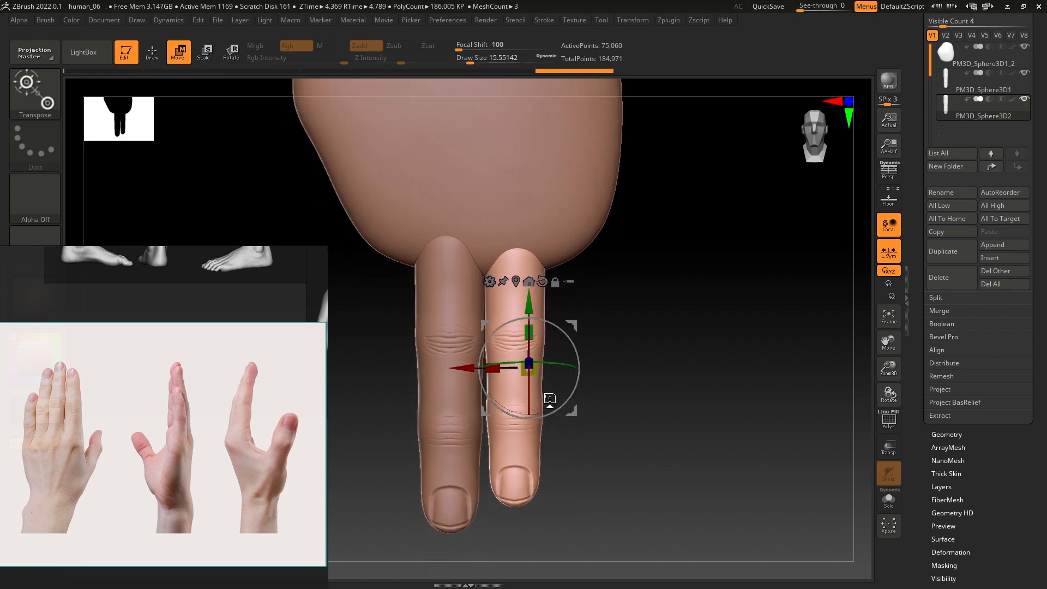
Duplicate the ring finger, scale the copy down and place it at the palm's outer edge as the little finger.
right_click_drag(549, 398, 551, 354, "ctrl")
key("ctrl+shift+d")
left_click_drag(585, 331, 623, 316)
left_click_drag(573, 359, 563, 369)
left_click_drag(623, 317, 618, 315)
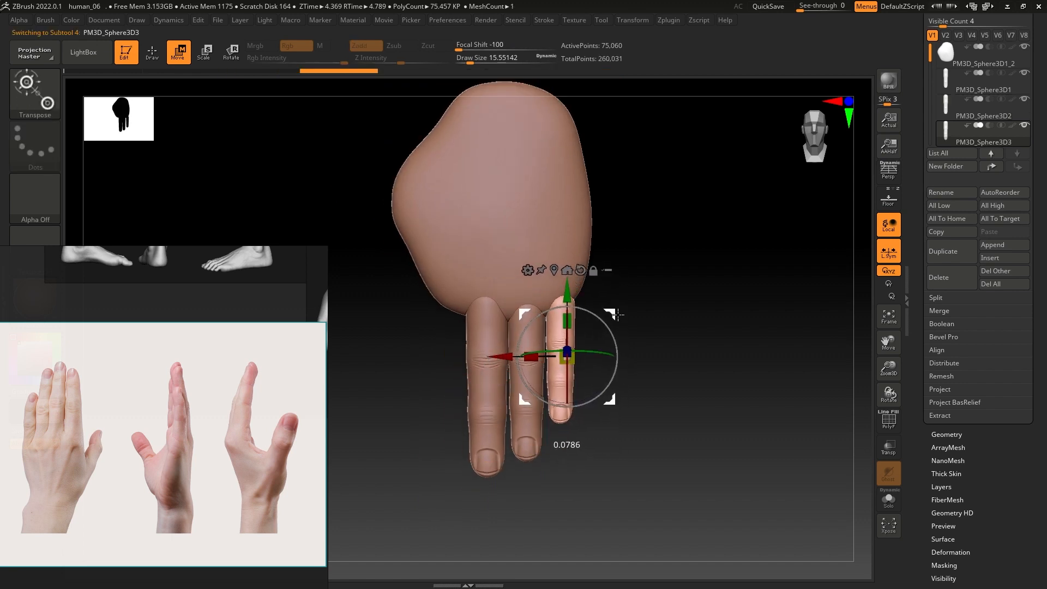
Duplicate the middle finger, scale the copy down slightly and place it on the thumb side as the index finger.
left_click(488, 380, "alt")
key("ctrl+shift+d")
left_click_drag(544, 337, 500, 322)
left_click_drag(453, 367, 448, 372)
left_click_drag(501, 323, 502, 317)
right_click_drag(502, 317, 534, 341, "alt")
Duplicate the index finger, rotate the copy outward and position it against the palm's side as the thumb.
key("ctrl+shift+d")
left_click_drag(533, 340, 470, 254)
left_click_drag(448, 290, 384, 289)
left_click_drag(458, 261, 457, 209)
right_click_drag(459, 256, 459, 218, "ctrl")
Duplicate the middle finger and move the copy away from the hand as a spare.
left_click(466, 360, "alt")
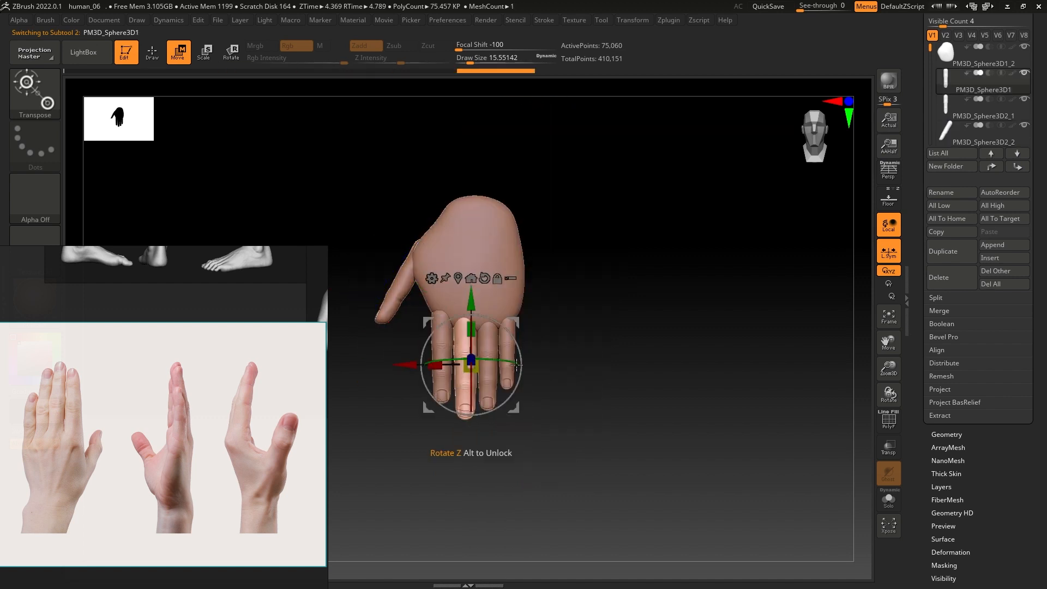
key("ctrl+shift+d")
left_click_drag(515, 323, 785, 290)
right_click_drag(552, 365, 682, 445, "ctrl")
Select the palm and pull its corner out to meet the index finger's base with the Move brush.
left_click(467, 418, "alt")
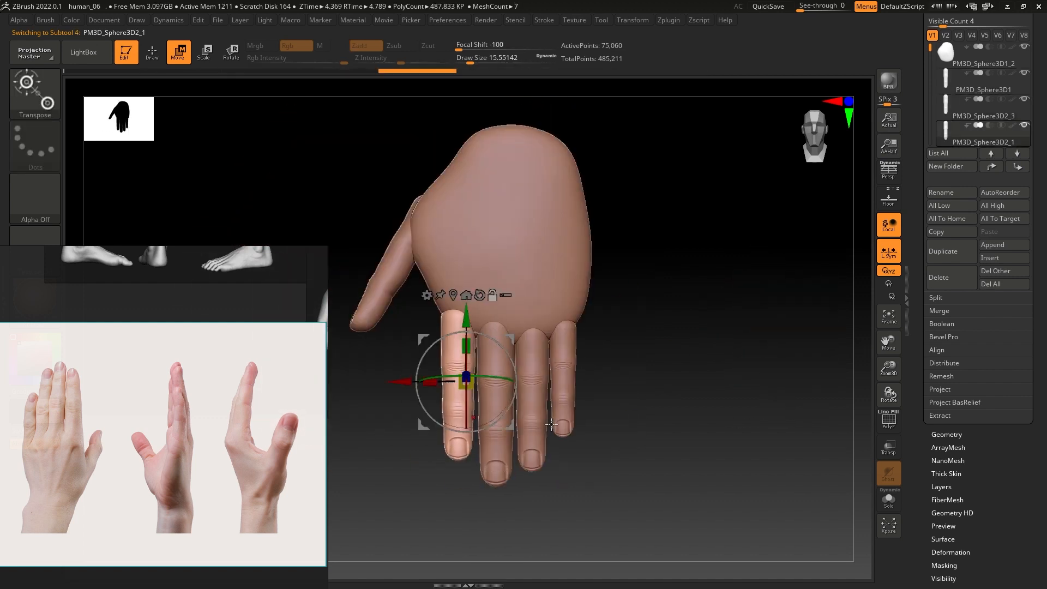
mouse_move(551, 424)
right_mouse_down("ctrl")
mouse_move(552, 474)
mouse_move(545, 304)
right_mouse_up("ctrl")
left_click(544, 303, "alt")
key("q")
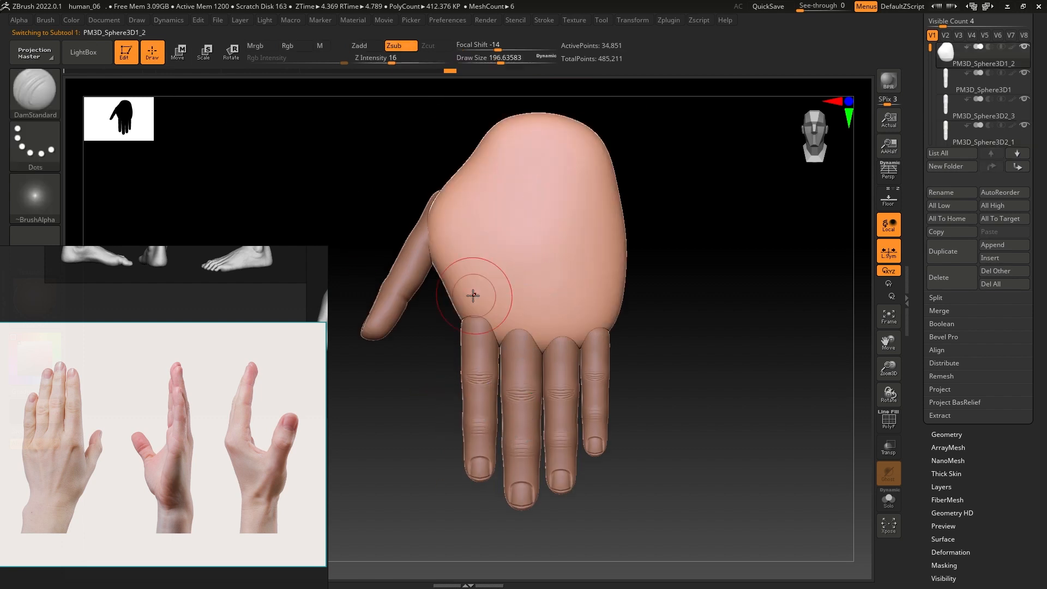
key("b")
key("m")
key("v")
left_click_drag(477, 313, 445, 289)
right_click_drag(445, 289, 454, 299)
left_click_drag(453, 300, 468, 303)
scroll(126, 408, "up", 4)
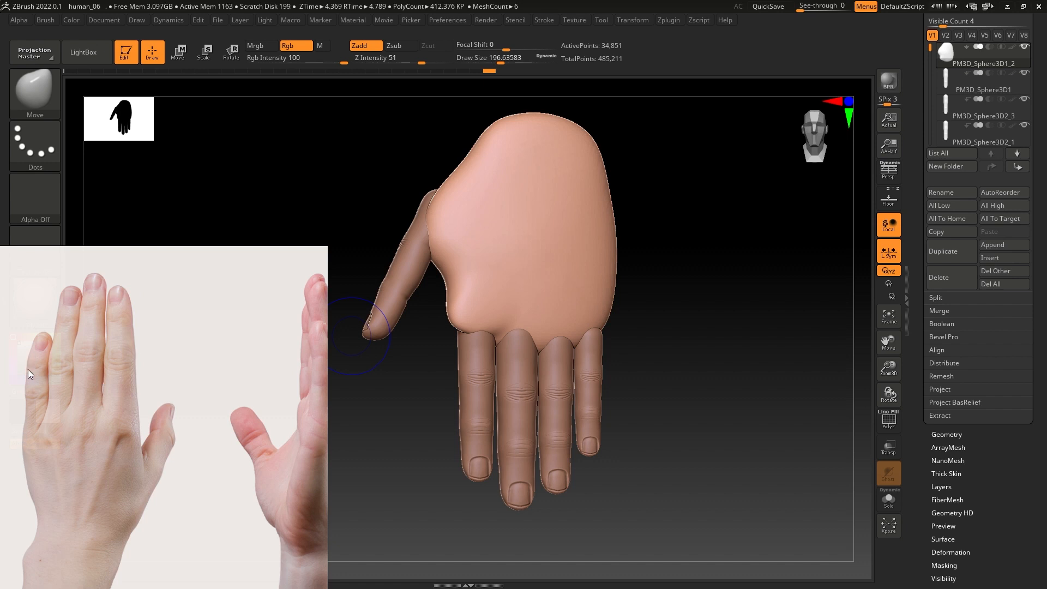
Refine the palm's contour between the thumb and the index finger with a Move brush of about 167.
mouse_move(630, 322)
right_mouse_down()
mouse_move(622, 320)
mouse_move(635, 322)
right_mouse_up()
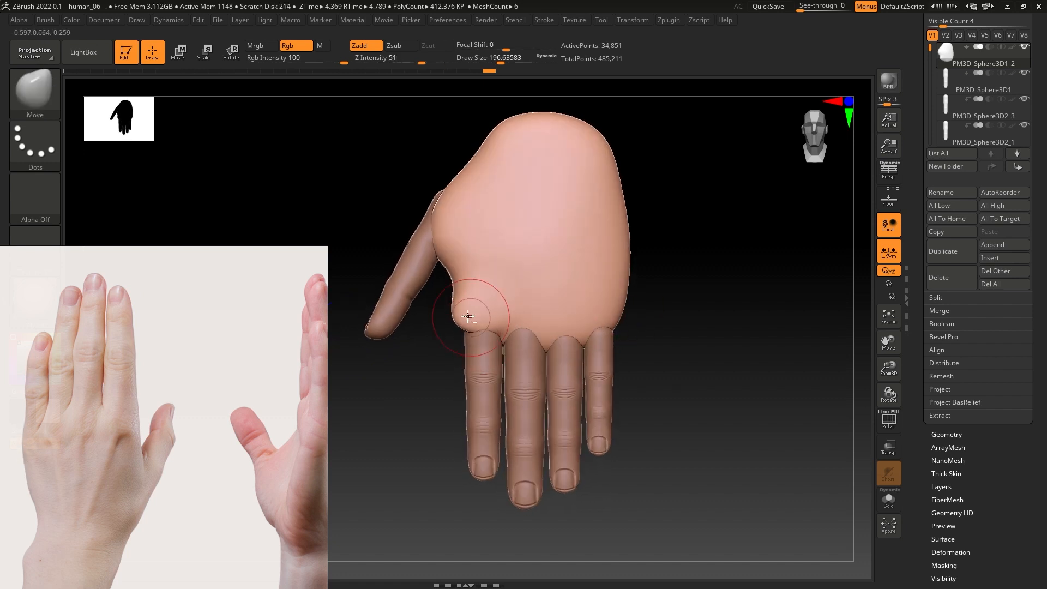
right_click_drag(470, 316, 467, 349, "ctrl")
mouse_move(454, 321)
left_mouse_down()
mouse_move(421, 316)
mouse_move(463, 320)
mouse_move(464, 305)
left_mouse_up()
key("s")
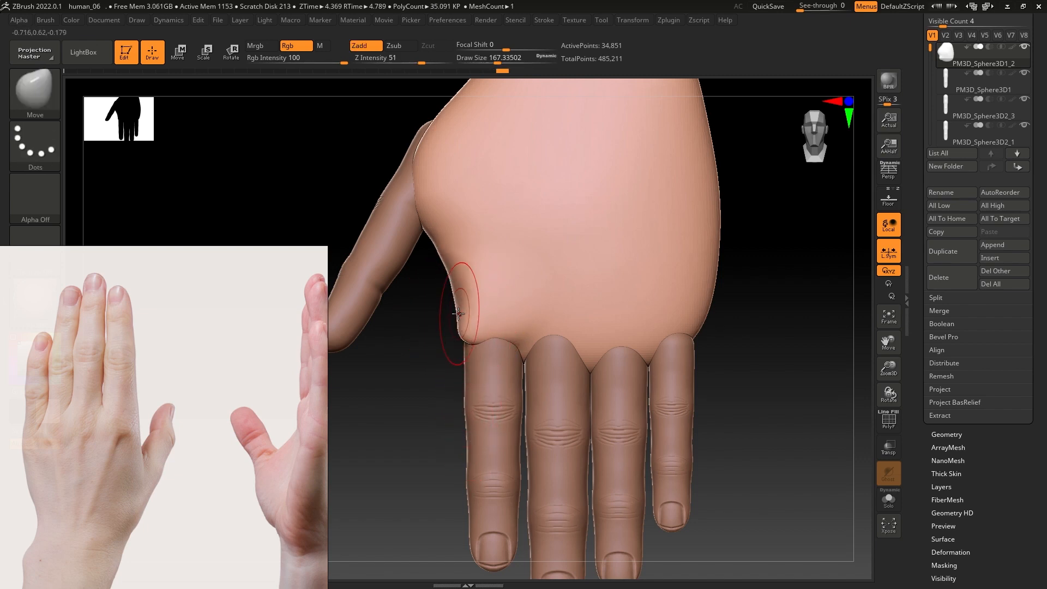
mouse_move(464, 348)
right_mouse_down()
mouse_move(507, 352)
mouse_move(458, 344)
right_mouse_up()
mouse_move(423, 245)
left_mouse_down()
mouse_move(446, 227)
mouse_move(458, 299)
left_mouse_up()
Shape the palm's lower edge around the finger bases with the Move brush and smooth it.
key("s")
left_click_drag(499, 331, 535, 342)
left_click_drag(548, 330, 548, 351)
mouse_move(567, 339)
left_mouse_down()
mouse_move(570, 353)
mouse_move(623, 353)
left_mouse_up()
left_click_drag(649, 332, 650, 344)
left_click_drag(666, 326, 666, 333)
left_click_drag(649, 332, 617, 336, "shift")
Adjust the palm's outer side above the little finger with the Move brush at varied draw sizes.
right_click_drag(681, 276, 660, 322, "alt")
key("s")
left_click_drag(660, 322, 668, 323)
key("s")
left_click_drag(676, 242, 679, 241)
left_click_drag(678, 230, 659, 227)
right_click_drag(659, 227, 629, 331, "alt")
left_click_drag(644, 374, 637, 375)
right_click_drag(641, 431, 613, 374, "alt")
Try reshaping the palm's outer side with a much larger Move brush and undo the stroke.
key("s")
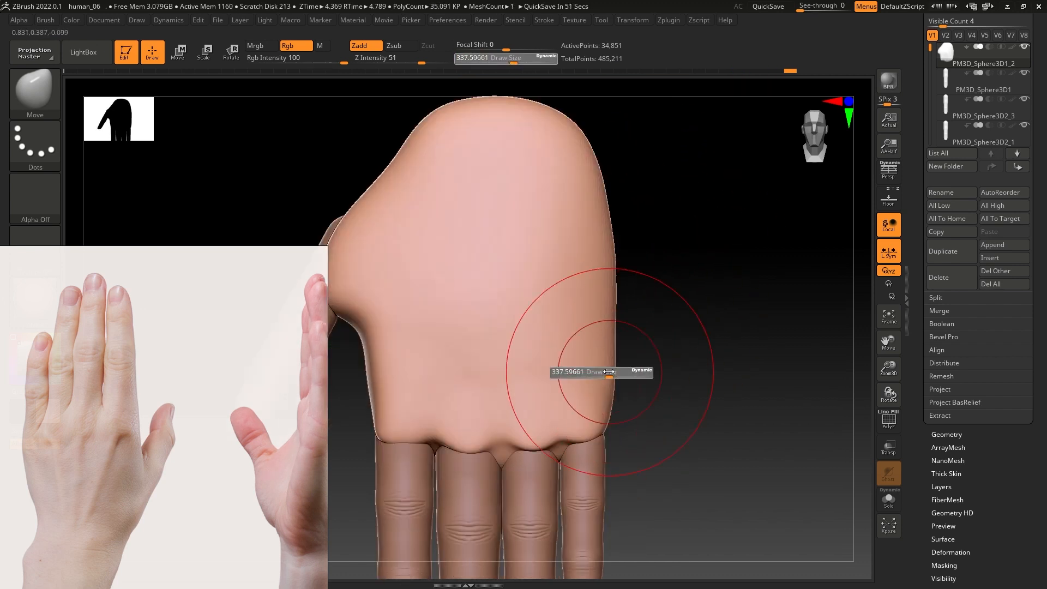
left_click_drag(613, 374, 608, 374)
left_click_drag(608, 369, 686, 364)
key("ctrl+z")
Refine the palm's outer edge near the little finger's base with a smaller Move brush and smooth the finger-side edge.
key("s")
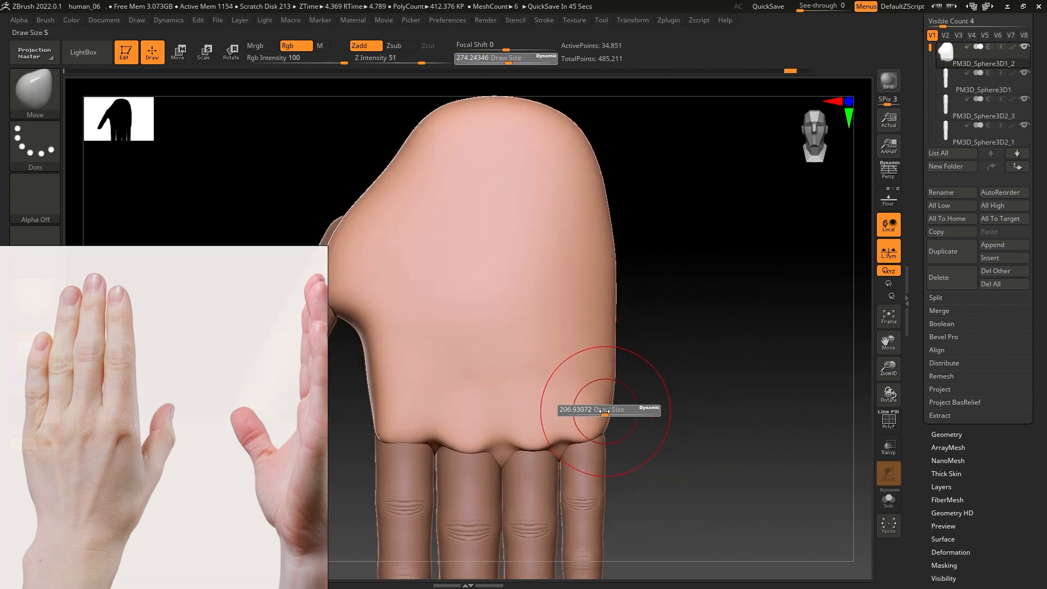
left_click_drag(612, 407, 600, 408)
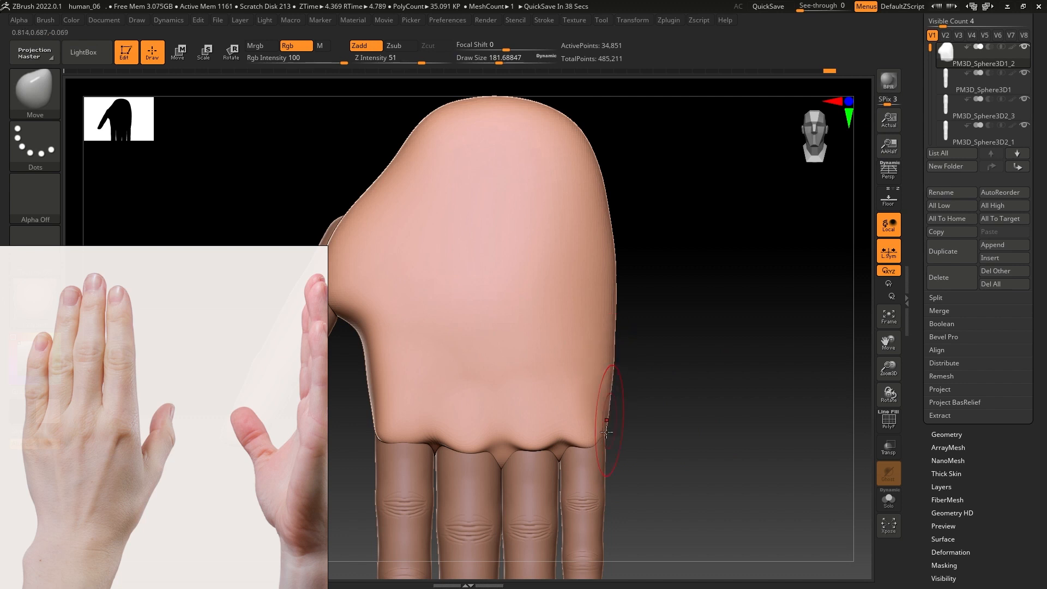
left_click(595, 456, "alt")
mouse_move(616, 423)
right_mouse_down("ctrl")
mouse_move(589, 369)
mouse_move(615, 334)
right_mouse_up("ctrl")
left_click(574, 382, "alt")
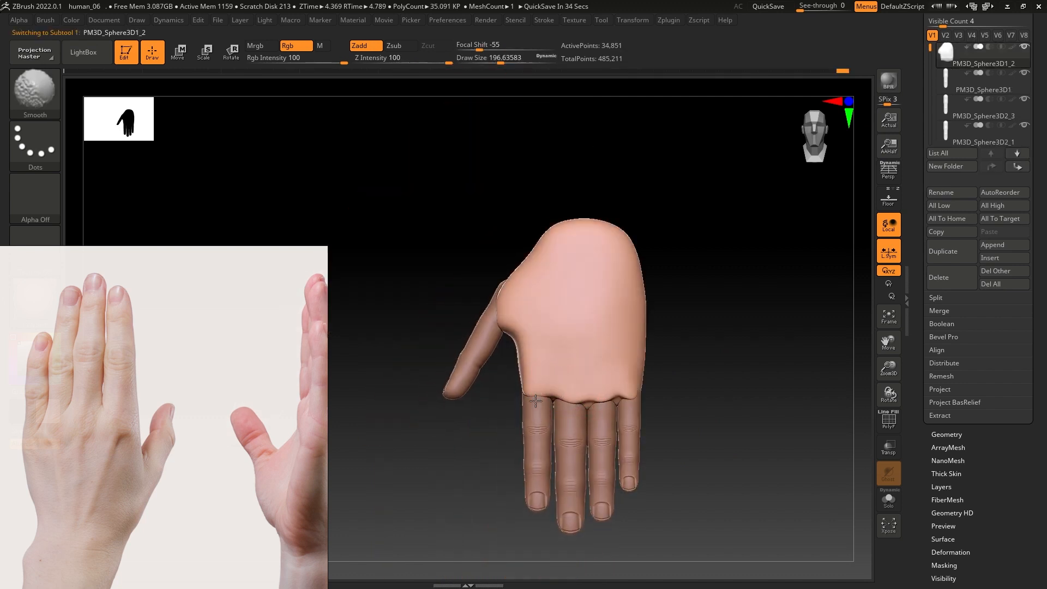
right_click_drag(627, 397, 621, 357, "alt")
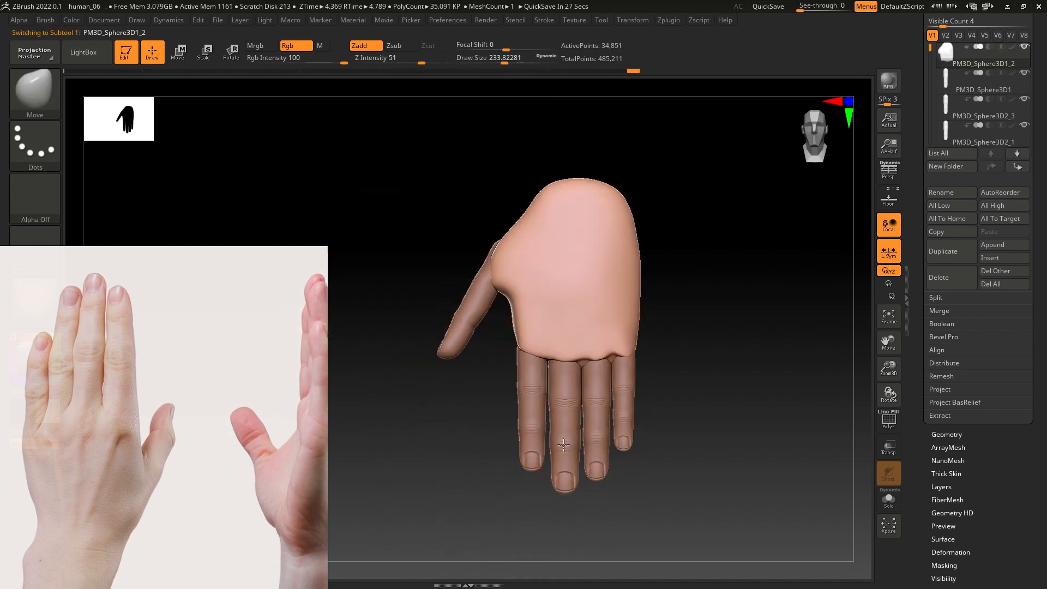
Nudge the little and index fingers slightly inward with the Move brush enlarged to about 390.
left_click(624, 440, "alt")
key("s")
mouse_move(626, 445)
left_mouse_down()
mouse_move(638, 446)
mouse_move(626, 445)
left_mouse_up()
key("s")
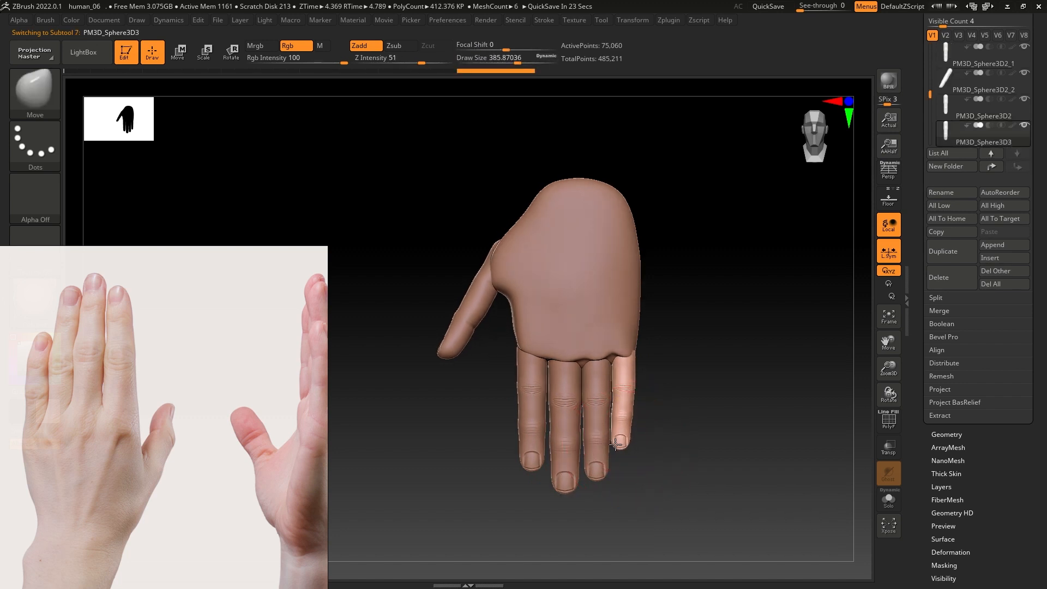
left_click(533, 454, "alt")
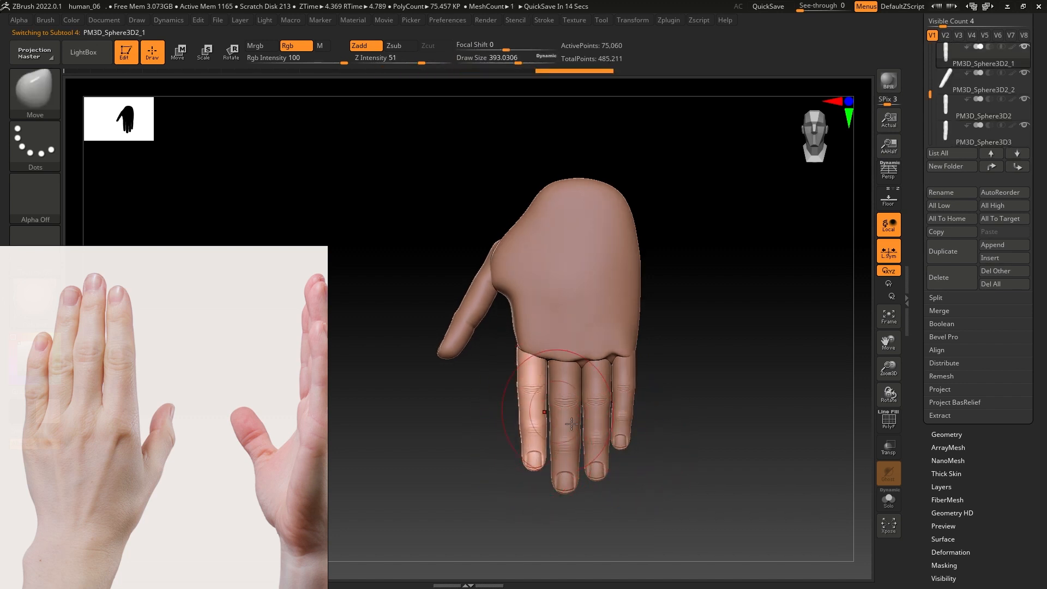
Rotate the index finger and the little finger outward so the fingers spread apart.
key("e")
left_click(622, 403, "alt")
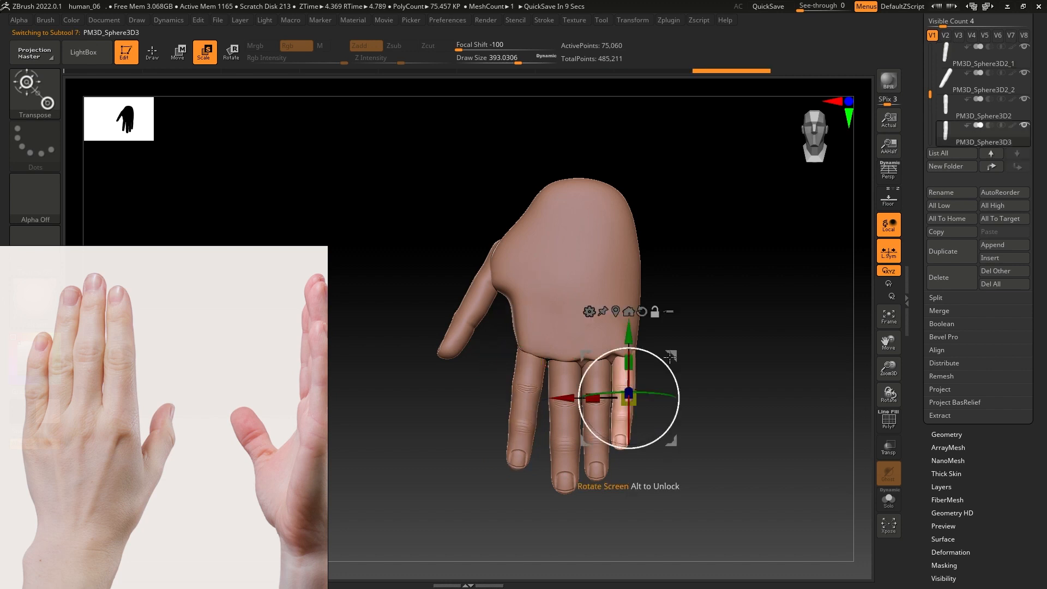
key("ctrl+z")
key("ctrl+z")
key("ctrl+shift+z")
Rotate the middle finger slightly toward the index finger about its base and adjust the ring finger's angle.
left_click(565, 415, "alt")
left_click_drag(616, 460, 603, 436, "alt")
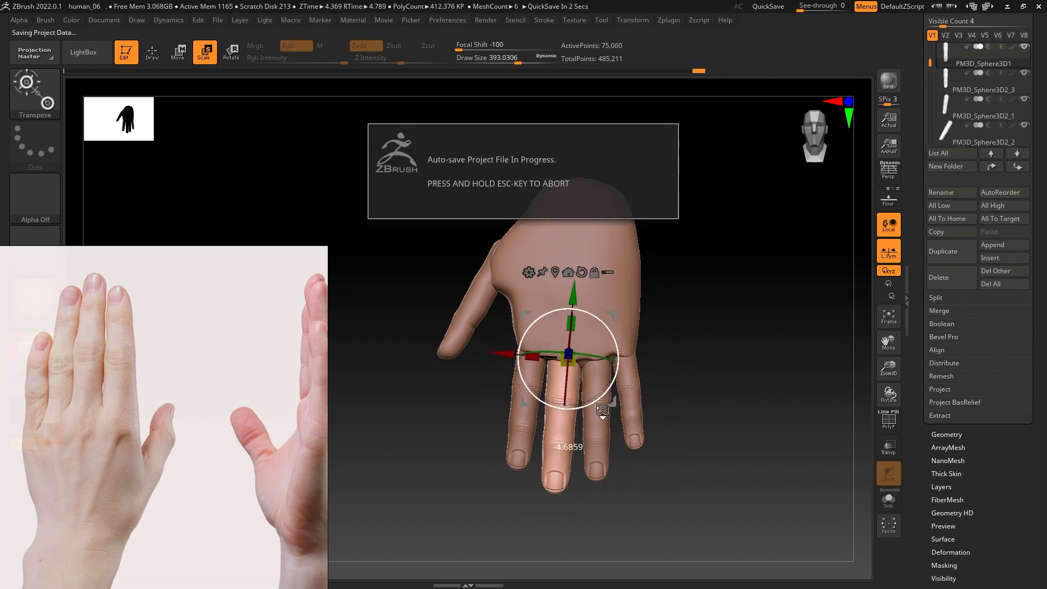
left_click(600, 414, "alt")
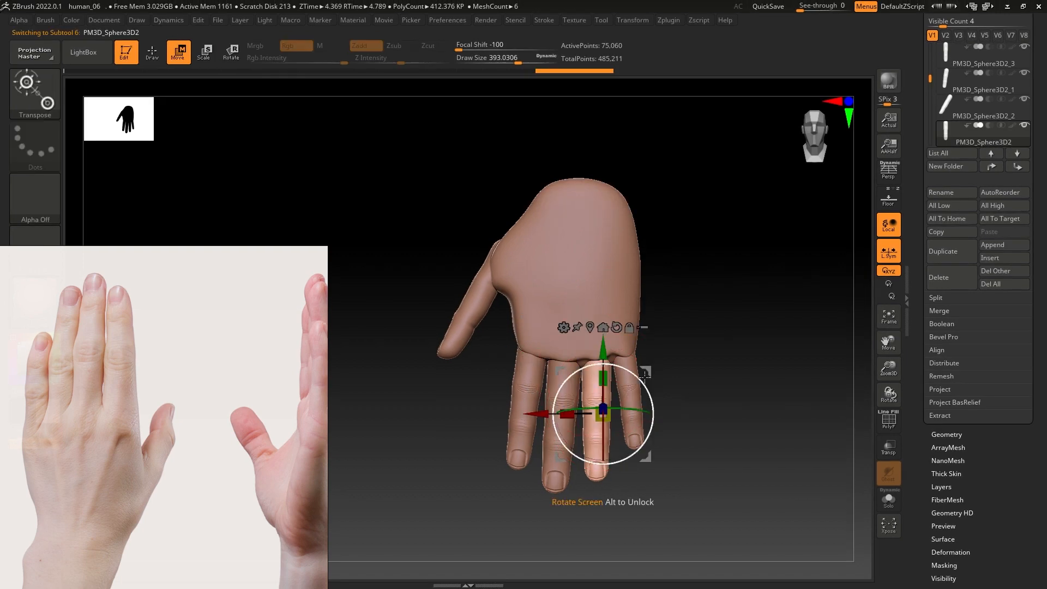
key("w")
key("q")
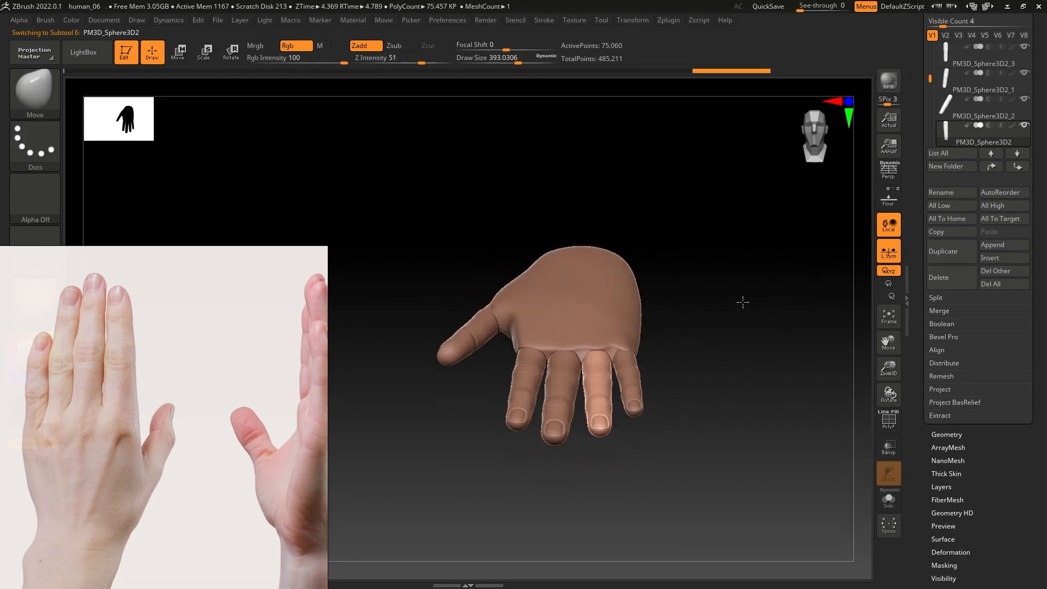
Select the palm and narrow its wrist-end side and thumb web with the Move brush at about 207.
left_click_drag(742, 299, 643, 376)
left_click(605, 407, "alt")
right_click_drag(605, 406, 545, 332, "ctrl")
key("s")
mouse_move(544, 327)
left_mouse_down()
mouse_move(529, 327)
mouse_move(593, 331)
mouse_move(599, 298)
mouse_move(543, 331)
left_mouse_up()
key("s")
key("s")
key("s")
right_click_drag(544, 520, 539, 440, "alt")
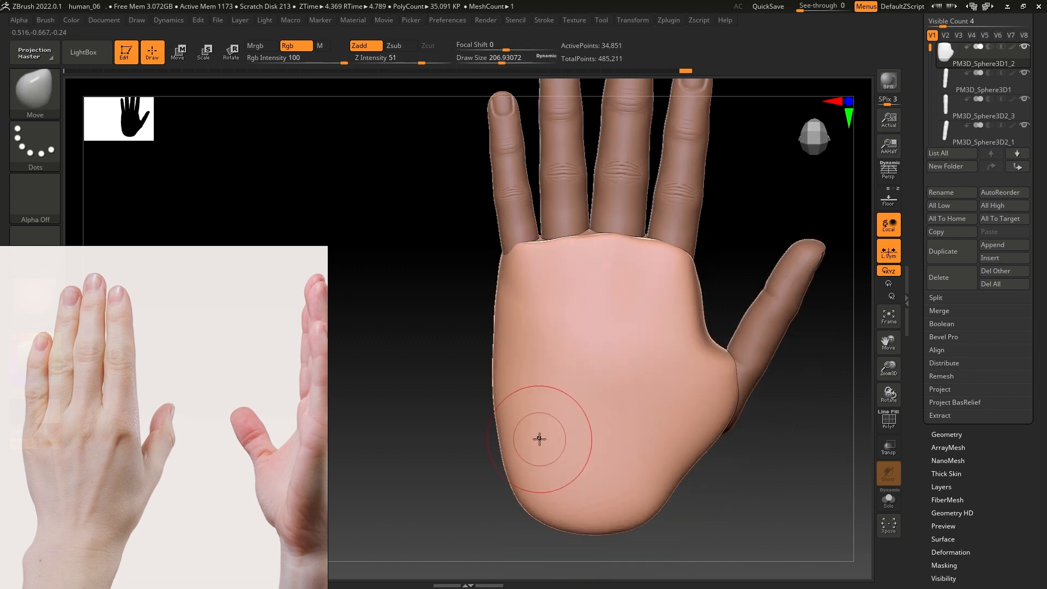
left_click_drag(498, 460, 512, 460)
left_click_drag(498, 414, 503, 416)
left_click_drag(719, 356, 713, 359)
Refine the palm's contour below the index finger, along the finger bases and at both sides with the Move brush.
key("s")
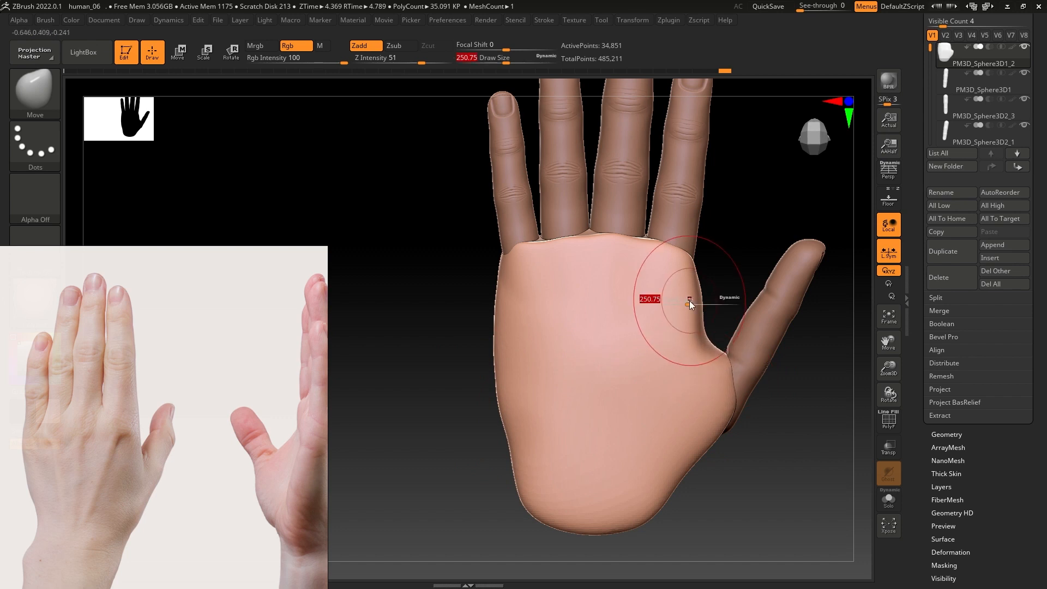
left_click_drag(689, 301, 674, 301)
left_click_drag(695, 290, 698, 290)
key("s")
left_click_drag(589, 266, 596, 267)
left_click_drag(528, 257, 573, 264)
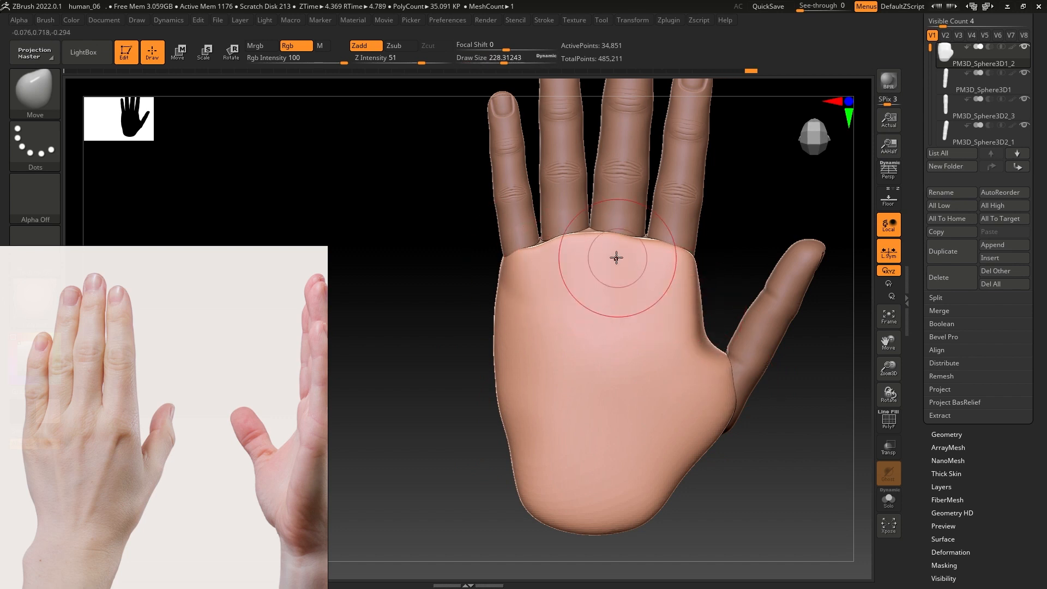
left_click_drag(701, 436, 708, 442)
left_click_drag(499, 394, 514, 392)
Adjust the palm's wrist end and side profile with the Move brush at about 351.
right_click_drag(514, 392, 490, 371, "ctrl")
mouse_move(414, 398)
right_mouse_down()
mouse_move(644, 411)
mouse_move(677, 442)
right_mouse_up()
left_click_drag(614, 480, 623, 476)
right_click_drag(649, 381, 670, 417, "ctrl")
right_click_drag(720, 410, 668, 410)
right_click_drag(736, 431, 701, 409)
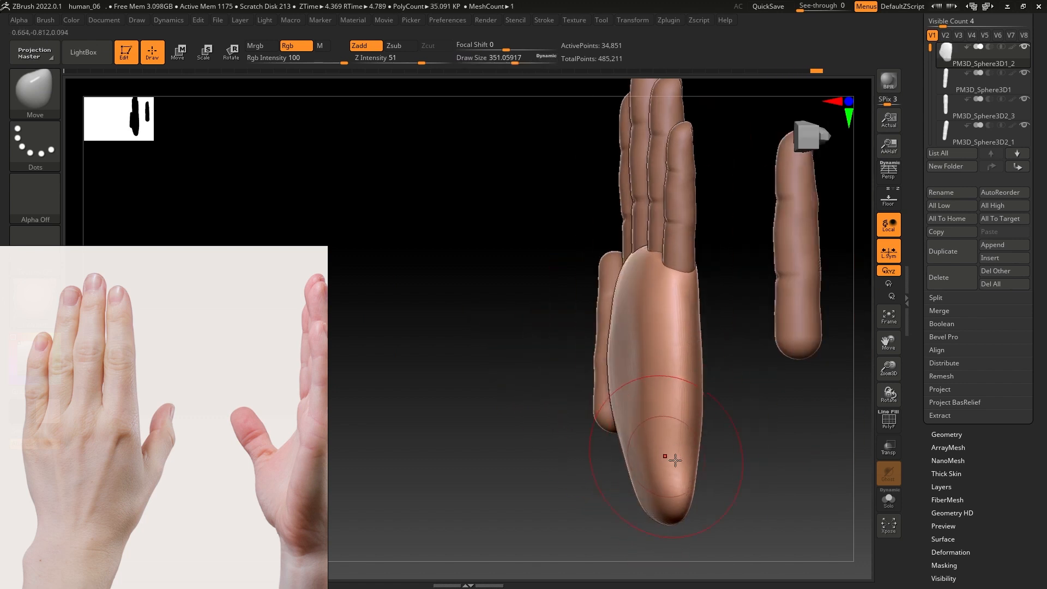
right_click_drag(675, 460, 589, 491)
right_click_drag(655, 402, 506, 231)
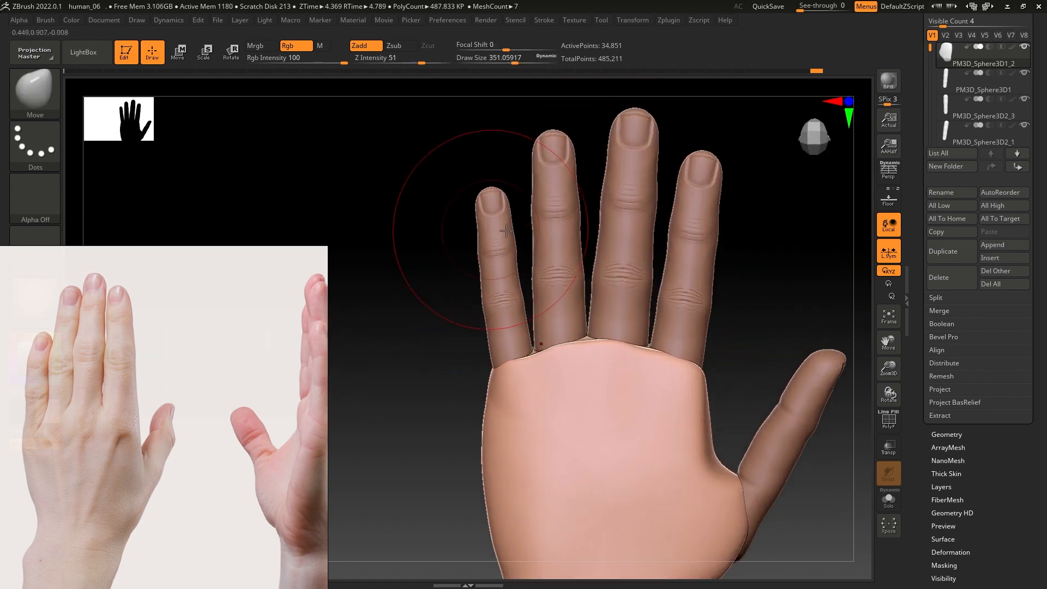
left_click(701, 175, "alt")
left_click(538, 155, "alt")
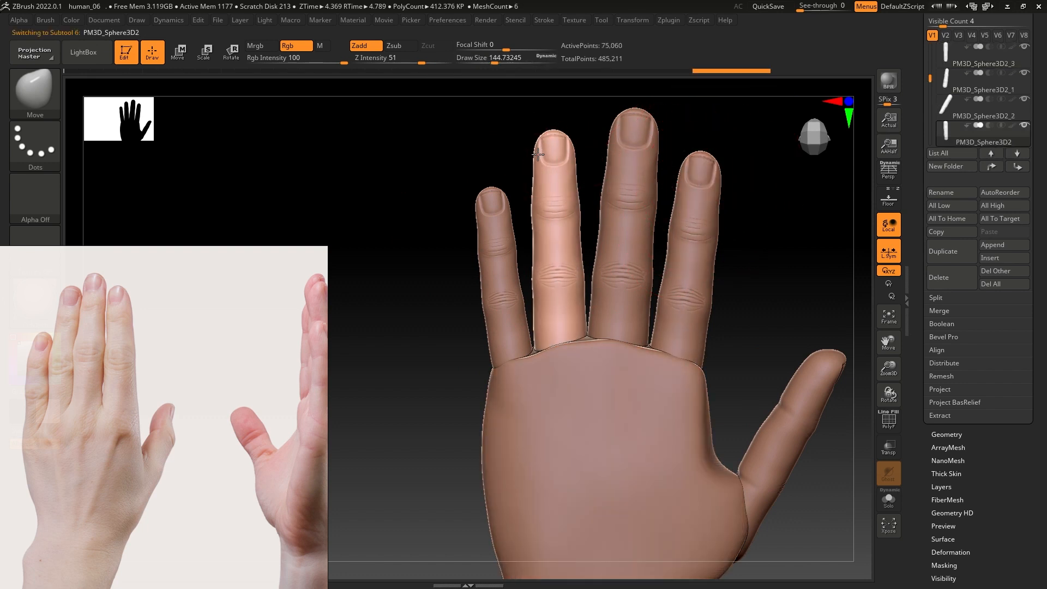
left_click(487, 215, "alt")
key("s")
left_click_drag(487, 215, 493, 204)
key("s")
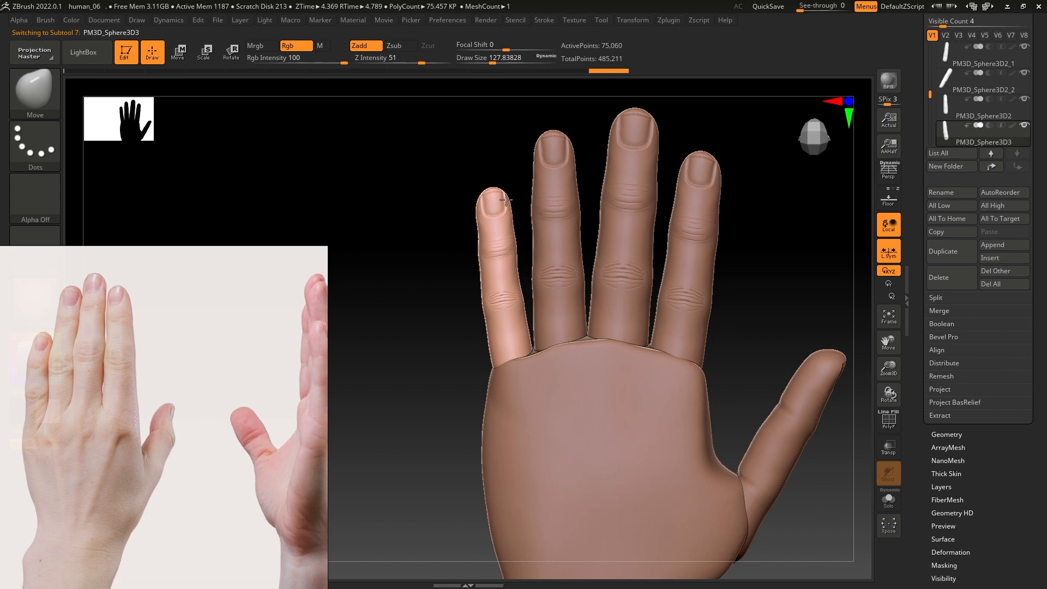
mouse_move(506, 200)
right_mouse_down("ctrl")
mouse_move(573, 336)
mouse_move(551, 322)
right_mouse_up("ctrl")
Select the palm and build up tendon ridges fanning from the knuckles across the back of the hand with ClayBuildup at about 71.
left_click(573, 336, "alt")
key("b")
key("c")
key("b")
right_click_drag(604, 377, 624, 314, "ctrl")
key("s")
left_click_drag(624, 314, 613, 315)
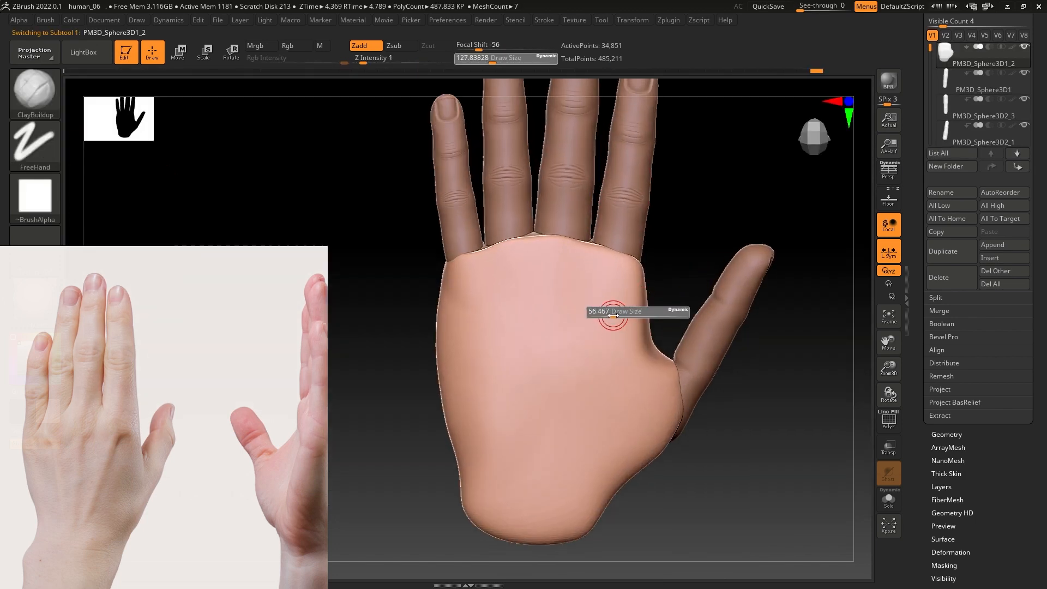
left_click_drag(596, 376, 617, 272)
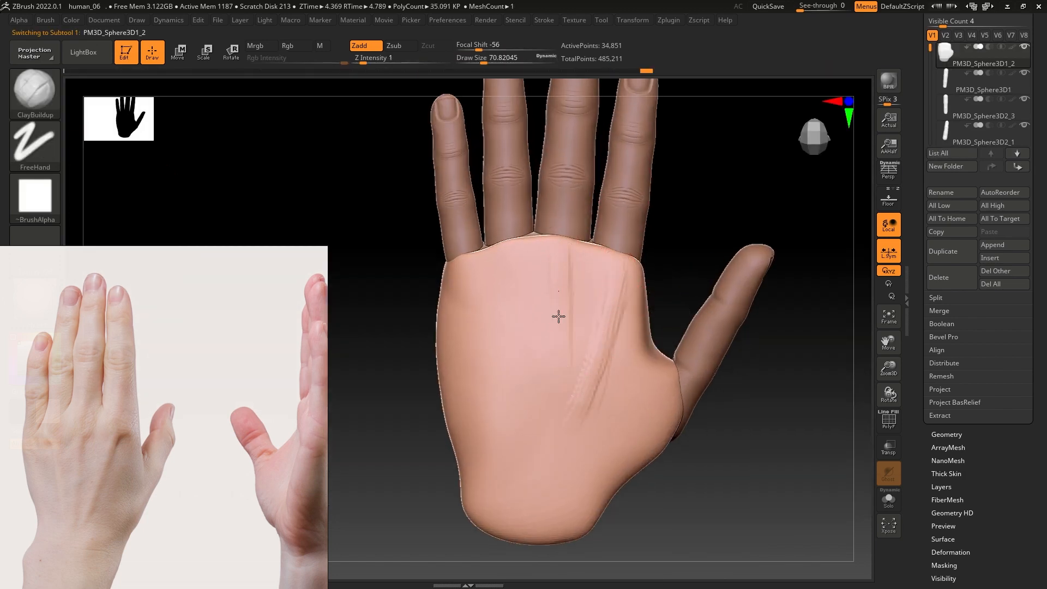
left_click_drag(514, 325, 501, 278)
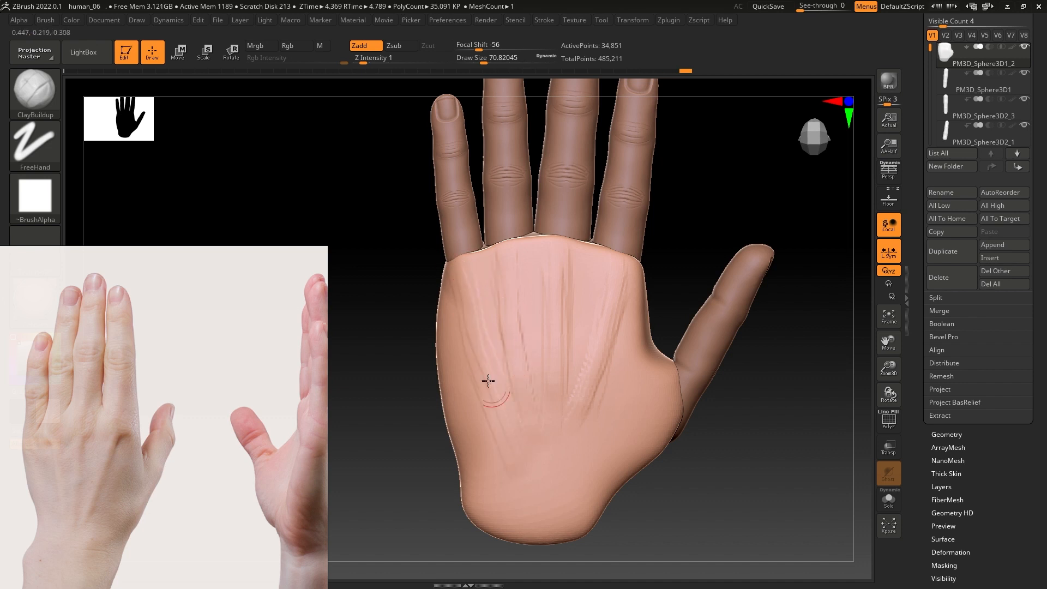
Smooth the tendon ridges, then build up and blend the thumb-base area on the back of the hand.
mouse_move(528, 455)
left_mouse_down("shift")
mouse_move(456, 286)
mouse_move(484, 367)
mouse_move(492, 277)
left_mouse_up("shift")
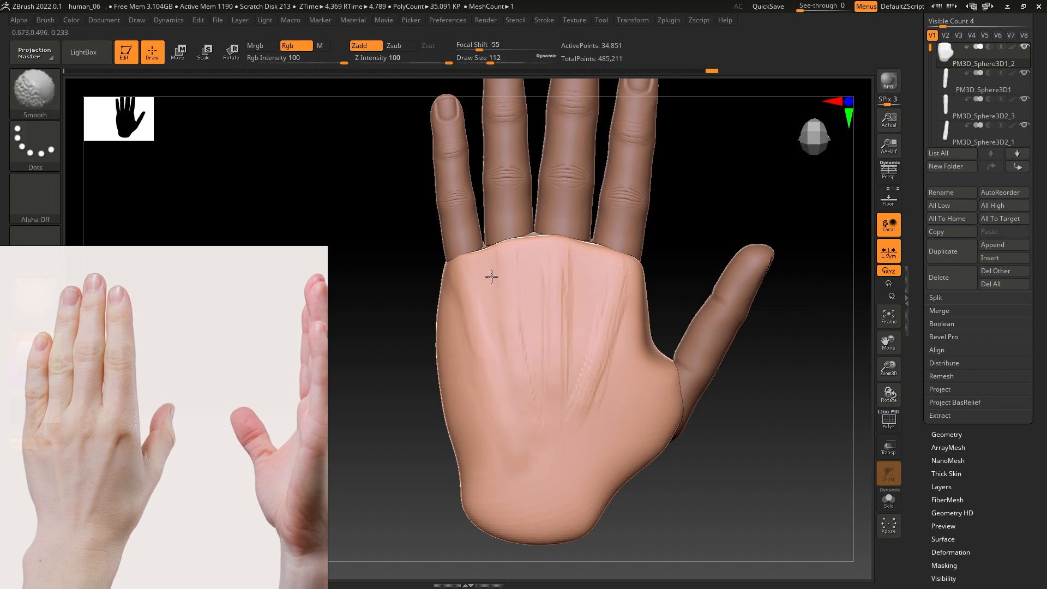
left_click_drag(512, 442, 521, 423, "shift")
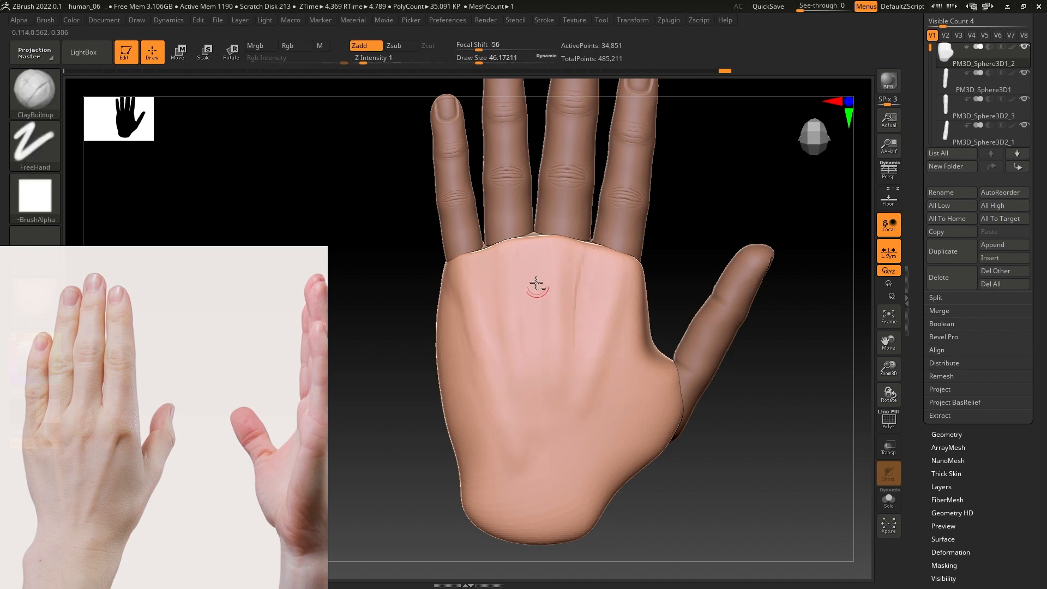
left_click_drag(493, 303, 535, 257, "shift")
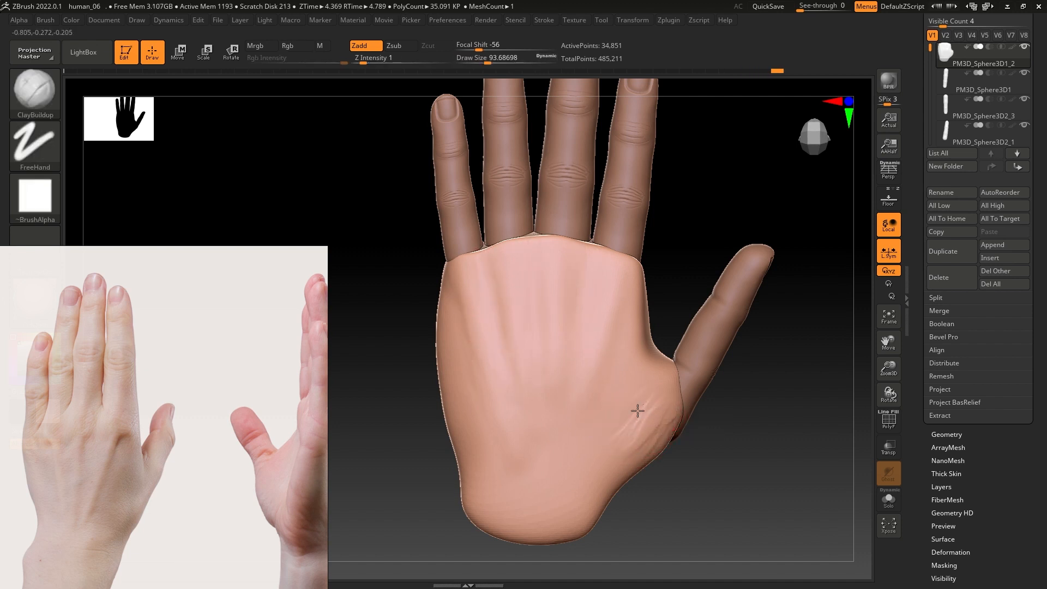
left_click_drag(667, 411, 610, 450, "shift")
Build up small folds beneath the little and ring finger bases with ClayBuildup at about 56 and smooth them.
mouse_move(501, 365)
right_mouse_down("ctrl")
mouse_move(486, 311)
mouse_move(568, 376)
right_mouse_up("ctrl")
mouse_move(567, 376)
right_mouse_down("ctrl")
mouse_move(646, 436)
mouse_move(505, 314)
mouse_move(508, 283)
right_mouse_up("ctrl")
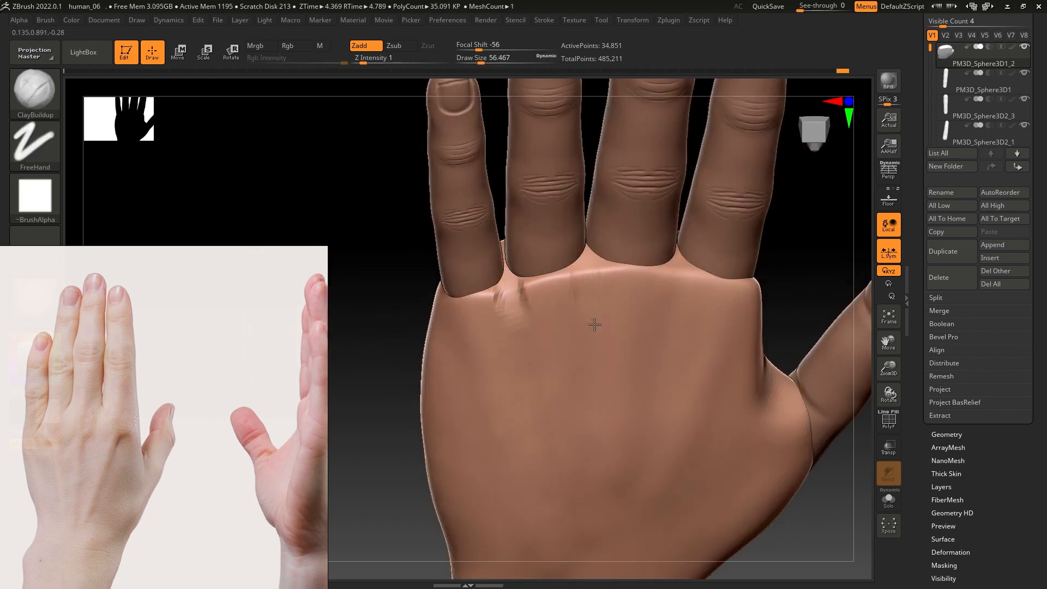
key("shift")
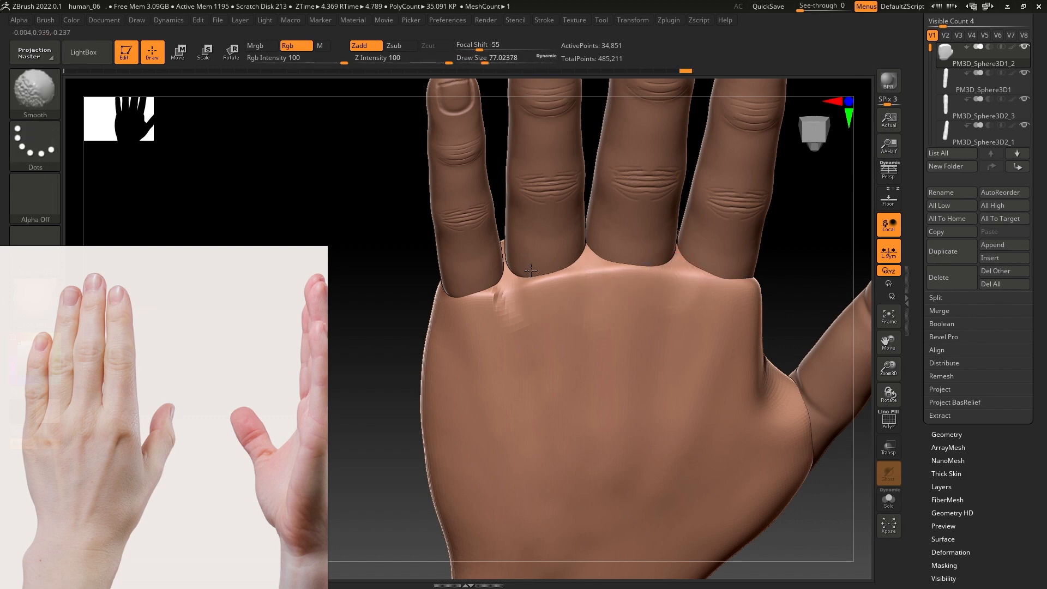
left_click_drag(530, 270, 495, 306, "shift")
Shape the palm's edge around the finger bases with the Move brush and smooth the area beneath the little finger.
key("b")
key("m")
key("v")
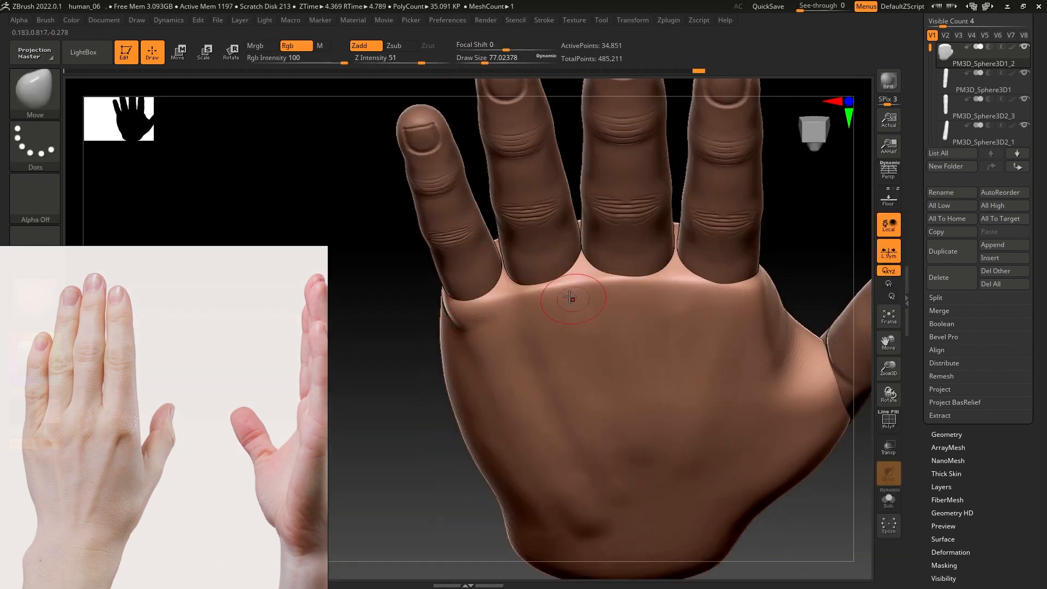
right_click_drag(570, 298, 583, 265)
right_click_drag(679, 273, 649, 322)
key("s")
left_click_drag(527, 328, 537, 327)
left_click_drag(462, 301, 440, 319, "shift")
Lower the palm's edge at the little finger's base and narrow the wrist end with the Move brush, working from the palm side.
mouse_move(741, 277)
right_mouse_down()
mouse_move(748, 295)
mouse_move(758, 283)
right_mouse_up()
right_click_drag(538, 288, 538, 245, "ctrl")
mouse_move(538, 245)
right_mouse_down()
mouse_move(621, 311)
mouse_move(402, 409)
mouse_move(470, 301)
right_mouse_up()
right_click_drag(441, 344, 490, 327, "alt")
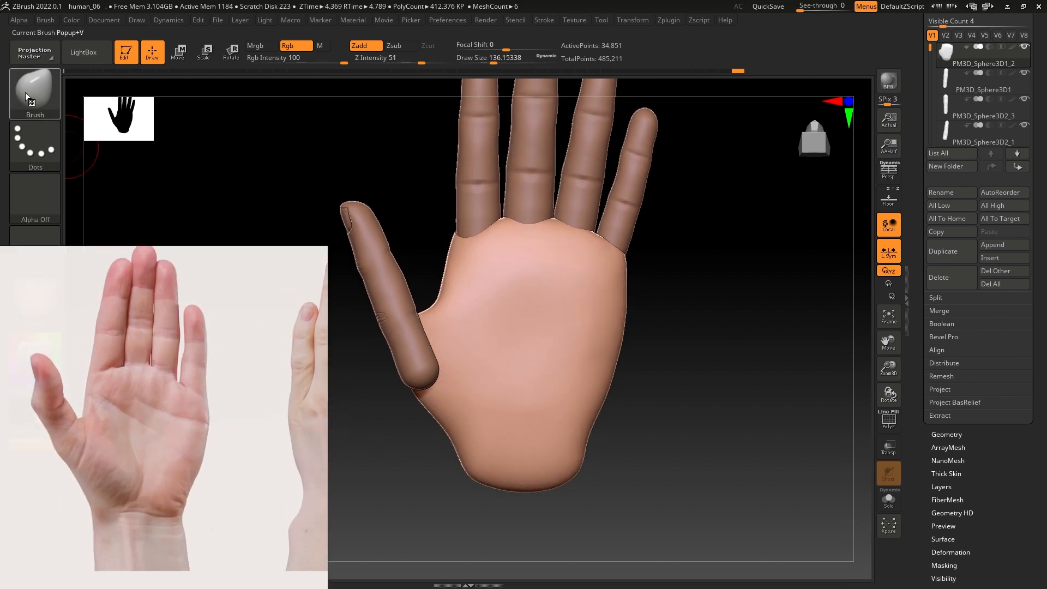
key("b")
key("c")
key("b")
right_click_drag(437, 252, 502, 273, "ctrl")
key("b")
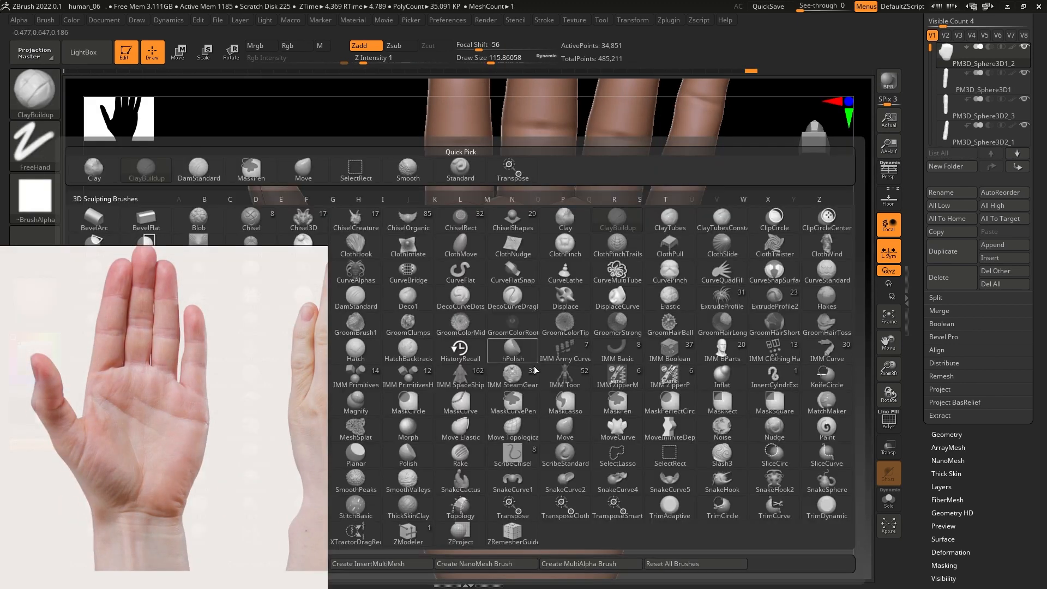
key("m")
key("v")
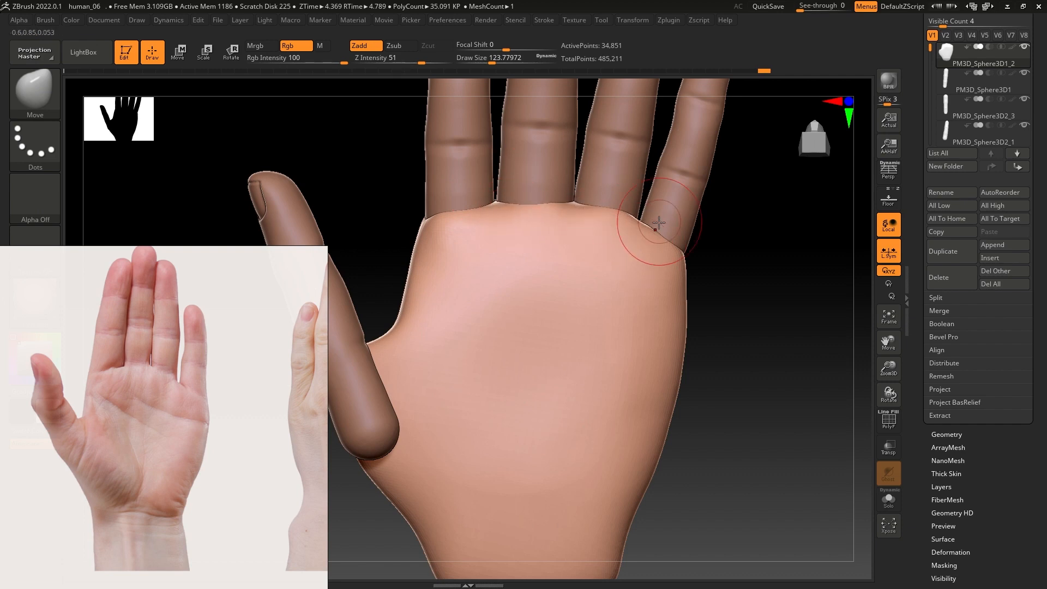
left_click_drag(659, 223, 658, 235)
right_click_drag(659, 346, 659, 299, "alt")
key("s")
left_click_drag(659, 303, 682, 313)
right_click_drag(670, 475, 704, 404, "alt")
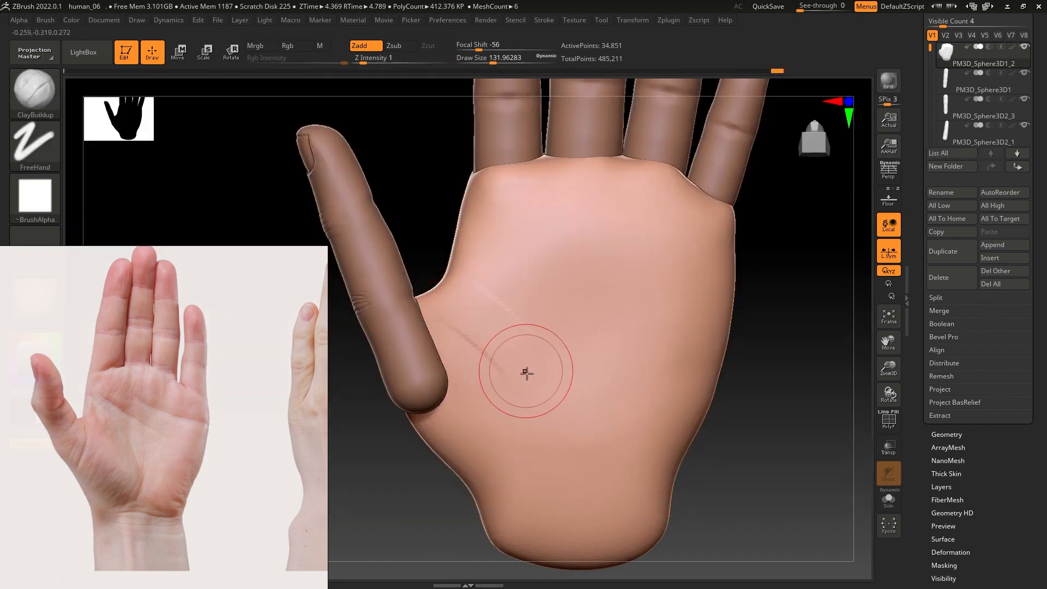
Build up the thumb mound and outer palm, hollow the palm's center with ClayBuildup at about 132, and smooth the strokes.
mouse_move(437, 306)
left_mouse_down()
mouse_move(501, 451)
mouse_move(546, 377)
mouse_move(520, 428)
left_mouse_up()
left_click_drag(525, 276, 559, 319, "alt")
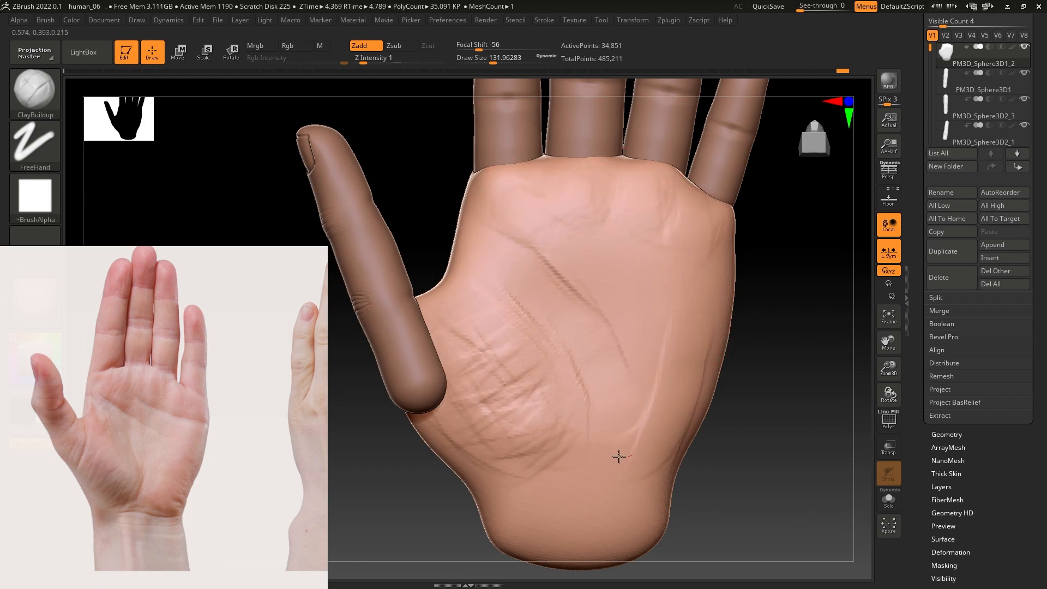
mouse_move(619, 456)
left_mouse_down("shift")
mouse_move(683, 293)
mouse_move(526, 372)
left_mouse_up("shift")
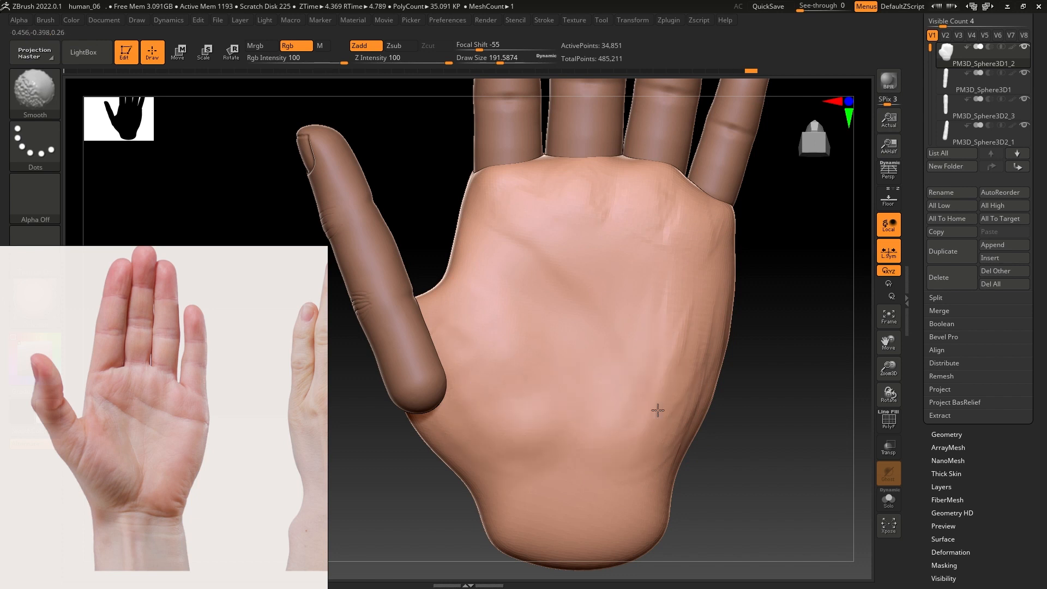
left_click_drag(658, 410, 675, 258, "shift")
Try to build up the lower edge of the thumb mound with ClayBuildup at about 172.
mouse_move(458, 423)
left_mouse_down()
mouse_move(535, 451)
mouse_move(570, 417)
left_mouse_up()
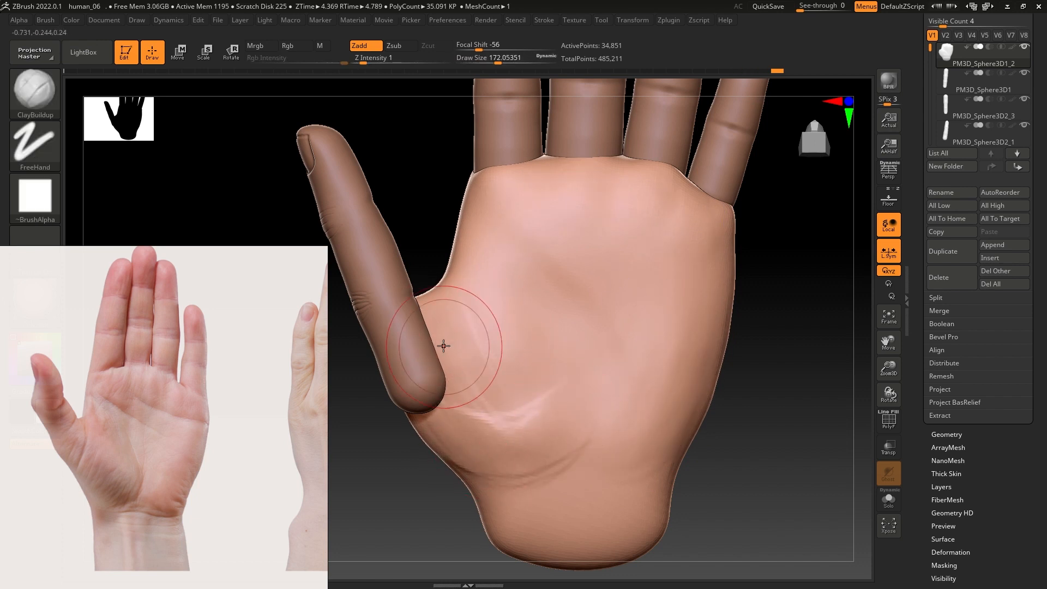
key("s")
key("ctrl+z")
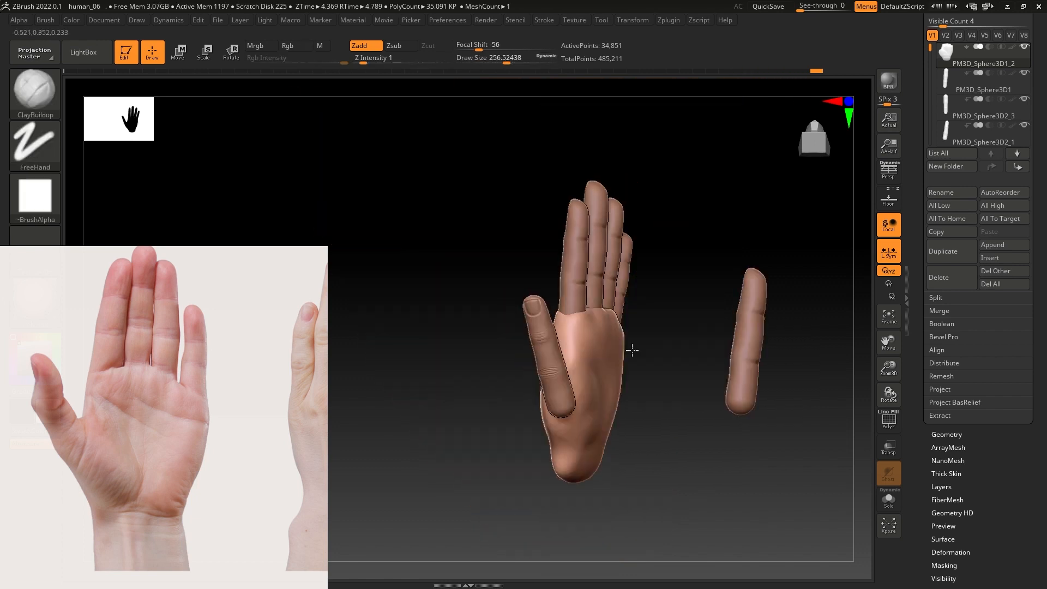
Build up the pads beneath the finger bases and across the upper palm with ClayBuildup at about 132.
key("s")
left_click_drag(648, 350, 633, 350)
right_click_drag(604, 338, 533, 317, "alt")
left_click_drag(528, 254, 548, 265)
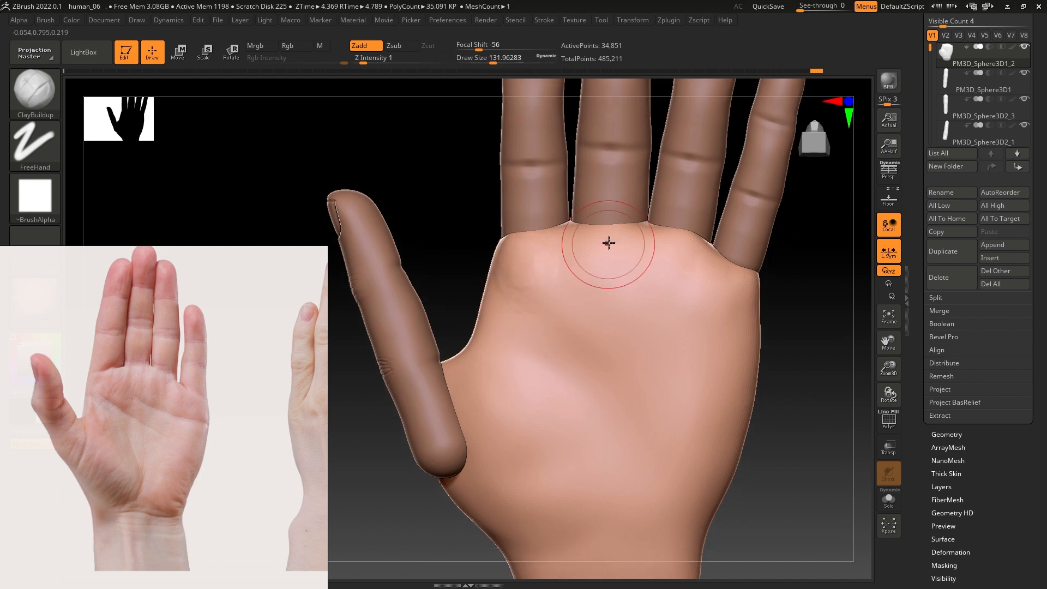
right_click_drag(610, 339, 600, 301, "alt")
left_click_drag(532, 291, 629, 309)
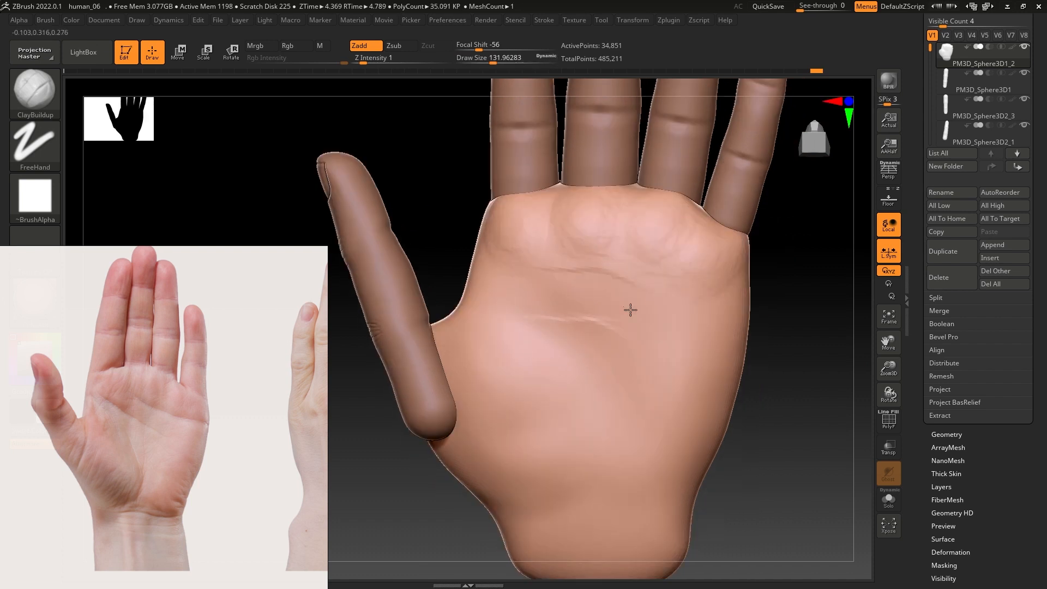
Add volume diagonally across the palm and down its little-finger side with ClayBuildup, then smooth the palm surface.
mouse_move(570, 285)
left_mouse_down()
mouse_move(655, 324)
mouse_move(633, 414)
left_mouse_up()
left_click_drag(709, 306, 696, 406)
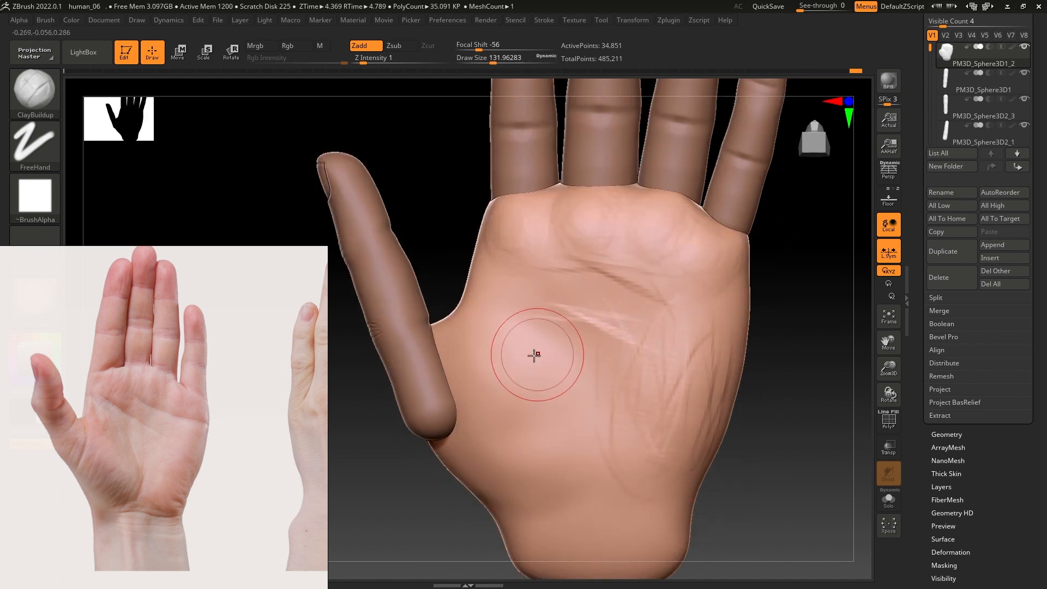
right_click_drag(587, 342, 465, 390)
left_click_drag(485, 404, 524, 447)
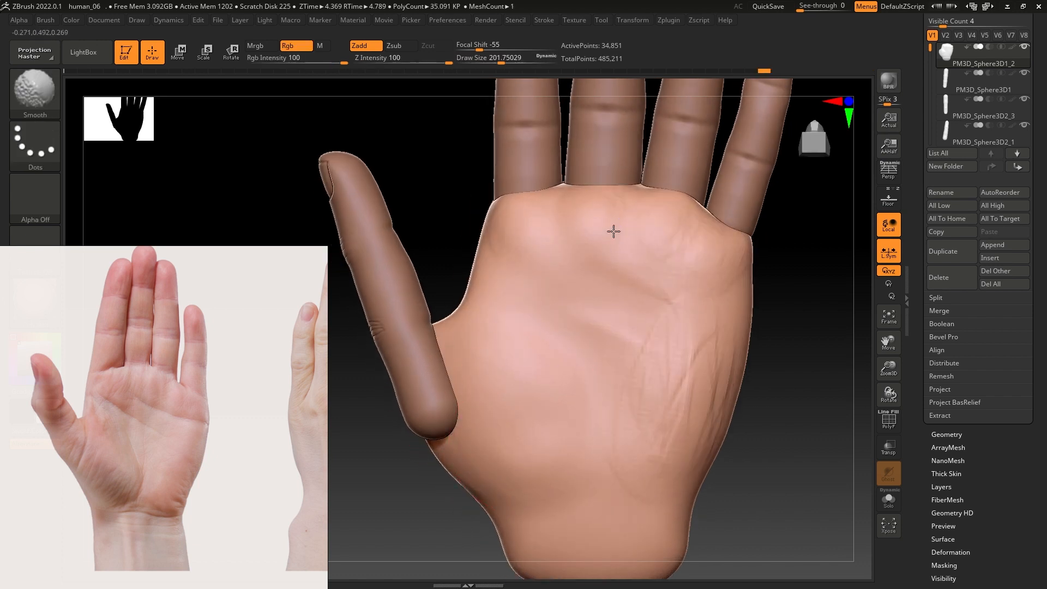
Build up the two heel pads just above the wrist with ClayBuildup at about 90 and smooth them.
right_click_drag(673, 494, 656, 381, "alt")
key("s")
left_click_drag(620, 393, 603, 394)
left_click_drag(463, 378, 548, 367)
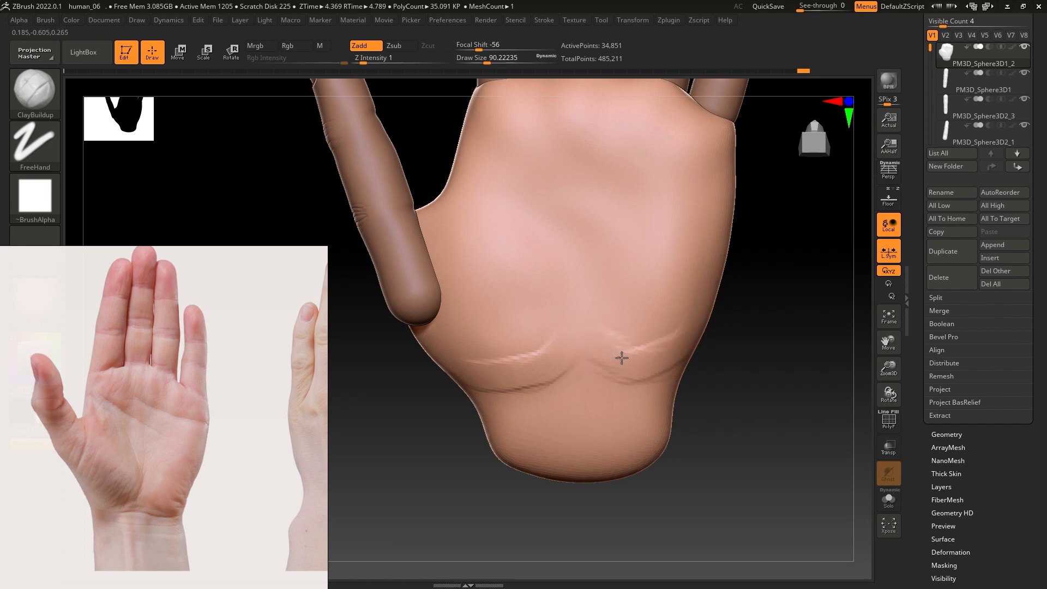
mouse_move(656, 326)
left_mouse_down("shift")
mouse_move(579, 349)
mouse_move(483, 355)
left_mouse_up("shift")
Scale the little finger and the thumb down slightly with the transform gizmo.
mouse_move(650, 359)
right_mouse_down("ctrl")
mouse_move(556, 350)
mouse_move(627, 353)
mouse_move(624, 367)
right_mouse_up("ctrl")
key("b")
key("m")
key("v")
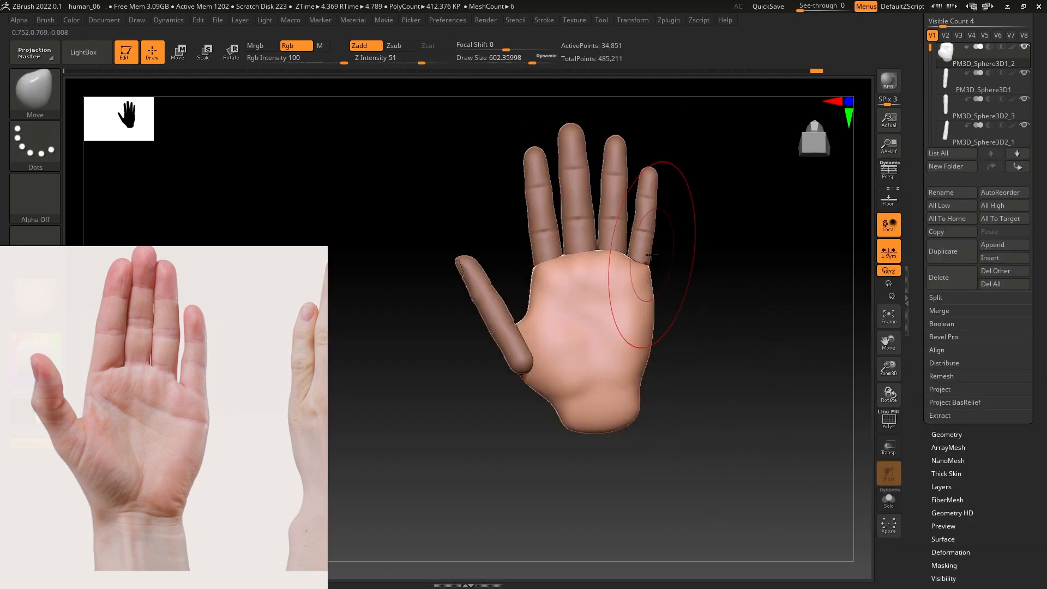
key("w")
left_click(571, 349, "alt")
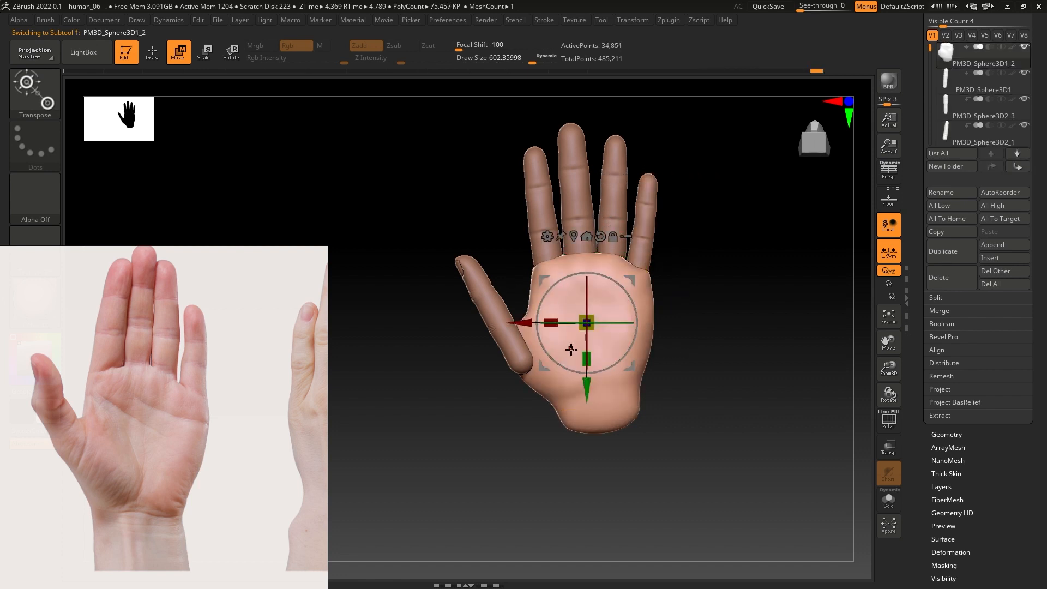
left_click(517, 313, "alt")
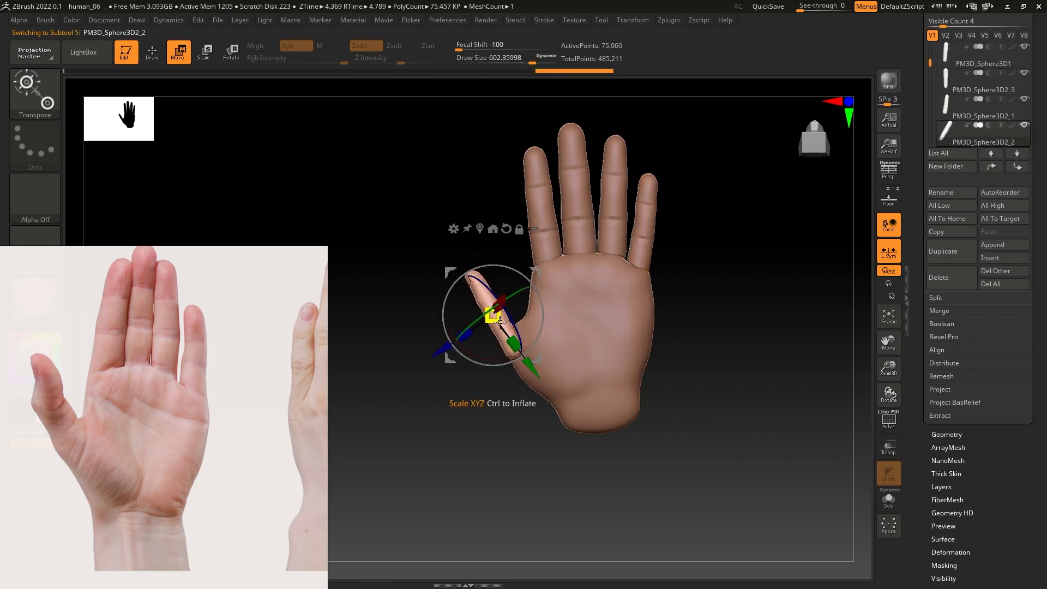
left_click_drag(536, 272, 549, 287)
Pull the thumb's base inward over the palm with the Move brush, reducing the brush size.
key("b")
key("m")
key("v")
key("bracketleft")
left_click_drag(530, 358, 561, 351)
key("bracketleft")
Widen the thumb's base into a broad mound over the palm with the Move brush, shaping it from several angles.
mouse_move(557, 341)
right_mouse_down()
mouse_move(519, 374)
mouse_move(537, 376)
right_mouse_up()
left_click_drag(543, 381, 571, 383)
right_click_drag(571, 383, 513, 371)
left_click_drag(531, 360, 513, 354)
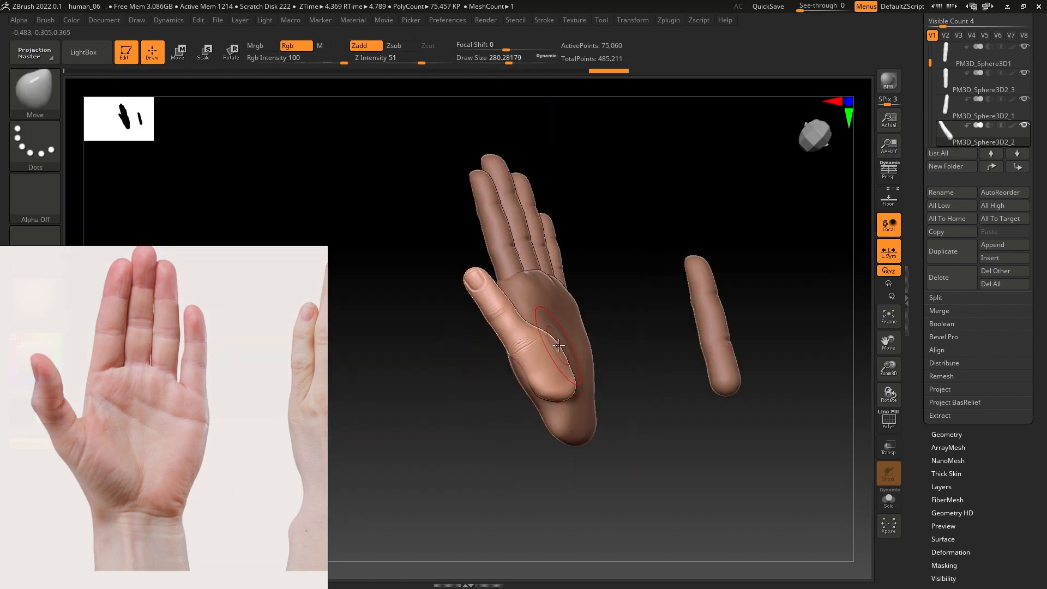
right_click_drag(513, 354, 550, 342)
key("ctrl+shift+z")
key("ctrl+shift+z")
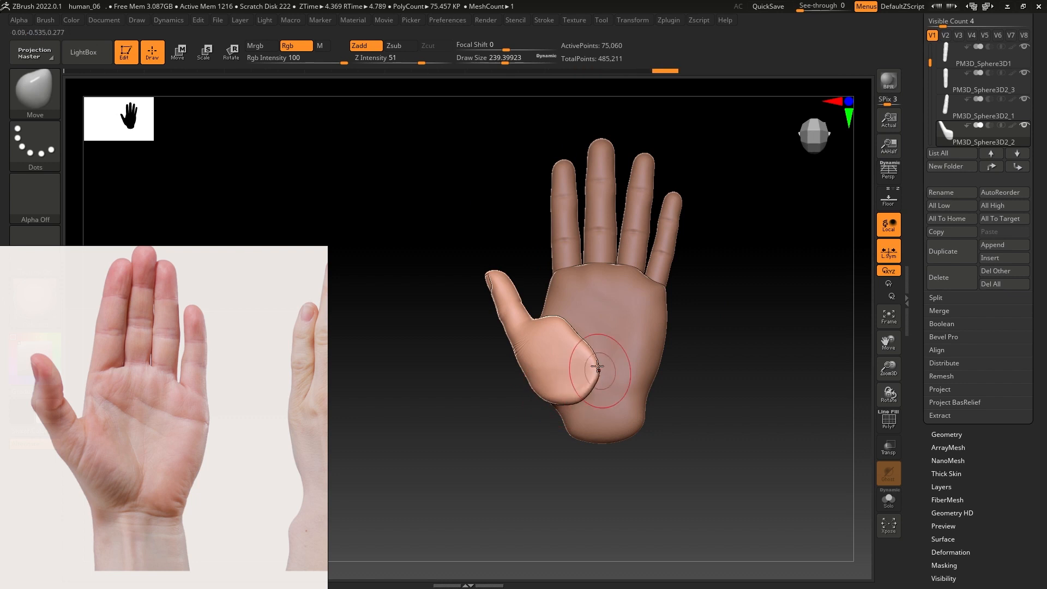
mouse_move(597, 366)
right_mouse_down()
mouse_move(669, 353)
mouse_move(600, 357)
right_mouse_up()
Bend the thumb's tip outward and refine its sides with the Move brush at about 228 and 154.
right_click_drag(530, 355, 481, 284, "ctrl")
key("s")
left_click_drag(481, 284, 477, 285)
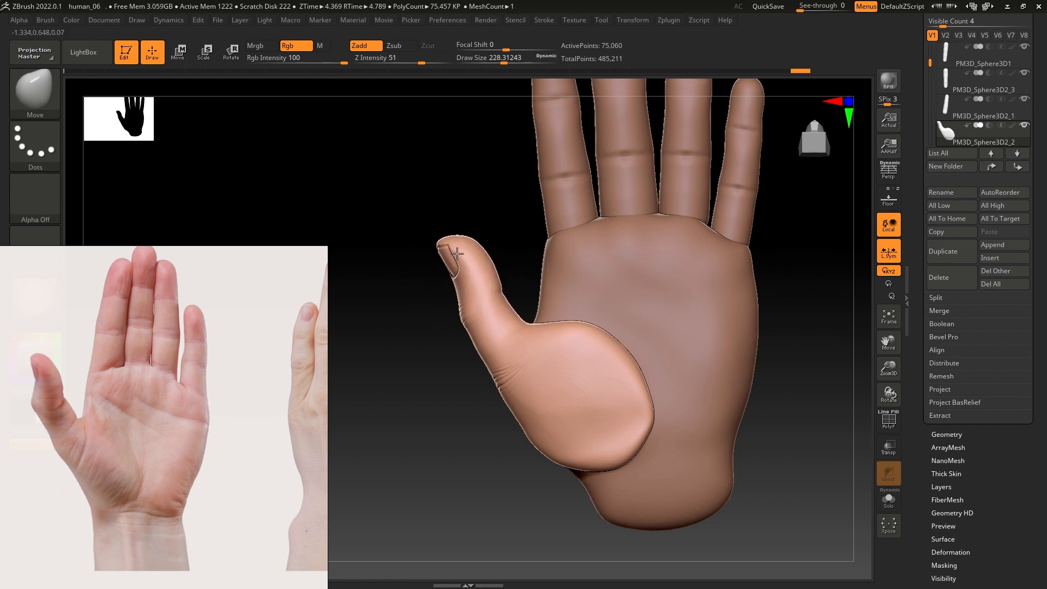
mouse_move(457, 254)
right_mouse_down()
mouse_move(456, 290)
mouse_move(443, 234)
right_mouse_up()
key("s")
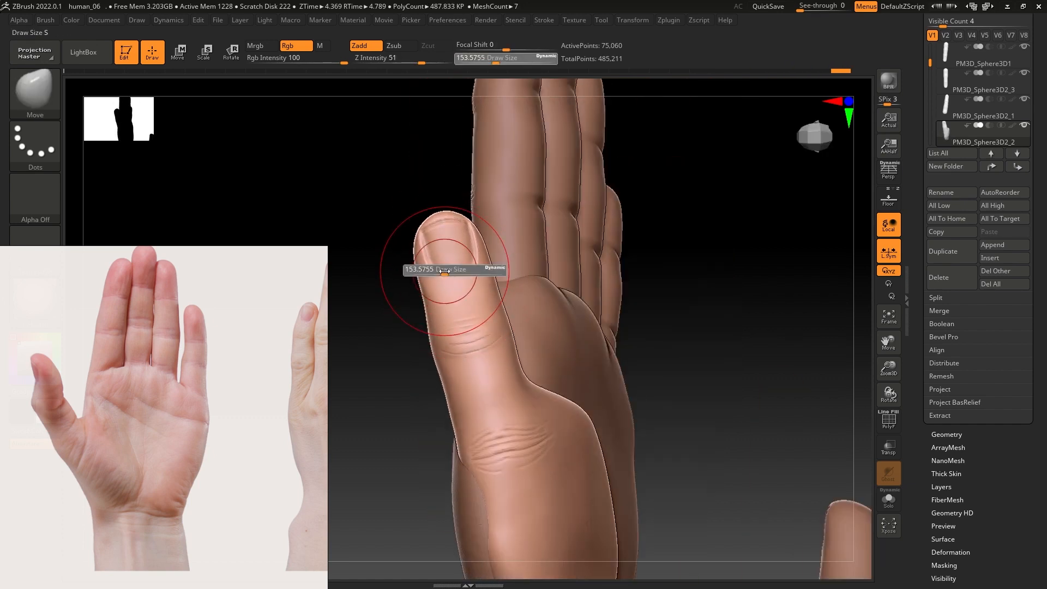
mouse_move(480, 344)
right_mouse_down()
mouse_move(524, 363)
mouse_move(512, 362)
mouse_move(535, 335)
mouse_move(612, 404)
mouse_move(631, 363)
right_mouse_up()
Refine the thumb mound's contour where it overlaps the palm with the Move brush, varying the brush size.
key("s")
key("s")
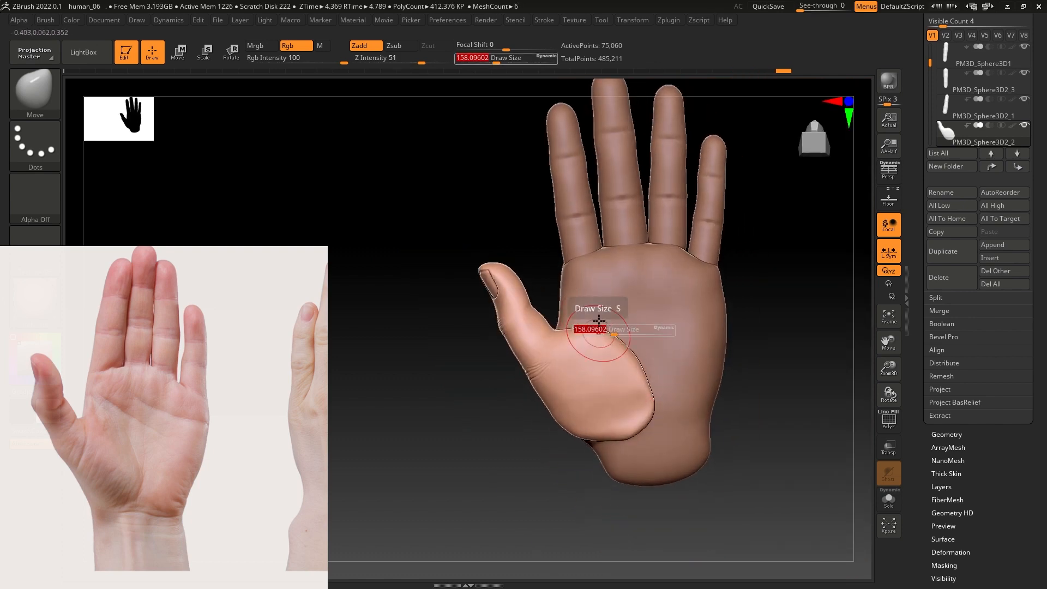
left_click_drag(614, 332, 630, 332)
mouse_move(630, 332)
right_mouse_down()
mouse_move(663, 355)
mouse_move(646, 363)
right_mouse_up()
left_click_drag(646, 363, 627, 363)
mouse_move(627, 363)
right_mouse_down()
mouse_move(610, 332)
mouse_move(623, 373)
mouse_move(582, 417)
right_mouse_up()
key("s")
left_click_drag(582, 416, 569, 416)
right_click_drag(569, 416, 577, 416)
left_click_drag(577, 416, 579, 428)
Adjust the thumb's shape against the palm from the side with the Move brush, enlarging it to about 331.
mouse_move(458, 412)
right_mouse_down()
mouse_move(520, 394)
mouse_move(499, 403)
mouse_move(505, 356)
right_mouse_up()
left_click(508, 395, "alt")
left_click(499, 403, "alt")
key("s")
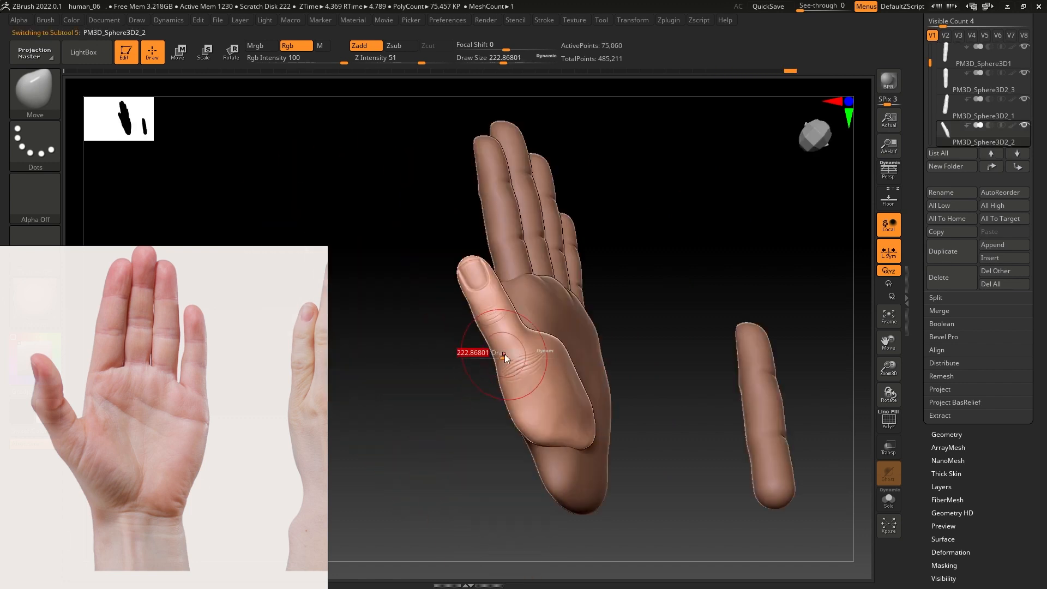
left_click_drag(505, 356, 521, 356)
right_click_drag(521, 355, 465, 229)
Adjust the thumb's upper part with the transform gizmo, isolating it with an inverted lasso mask and clearing the mask.
left_click_drag(465, 222, 521, 275, "ctrl")
left_click(35, 143, "ctrl")
left_click(327, 142, "ctrl")
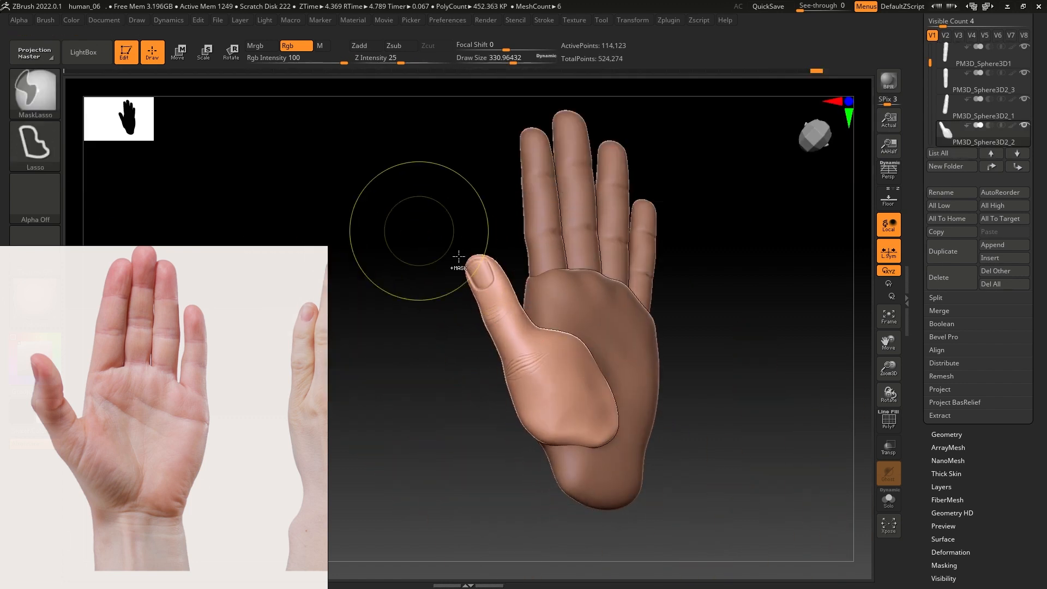
mouse_move(458, 257)
left_mouse_down("ctrl")
mouse_move(465, 234)
mouse_move(545, 332)
left_mouse_up("ctrl")
left_click(813, 398, "ctrl")
key("e")
mouse_move(518, 342)
right_mouse_down()
mouse_move(579, 342)
mouse_move(437, 219)
right_mouse_up()
key("q")
left_click_drag(436, 465, 498, 442, "ctrl")
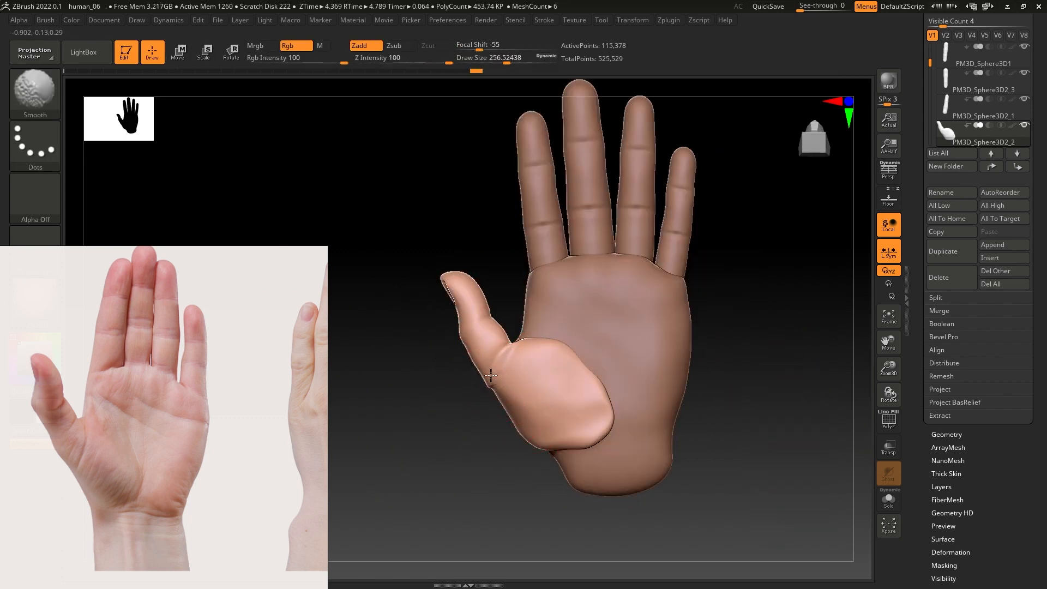
Smooth the thumb's base and refine the contour of its outer side and web with the Move brush at about 154.
mouse_move(591, 365)
right_mouse_down()
mouse_move(540, 409)
mouse_move(551, 415)
right_mouse_up()
left_click_drag(564, 454, 570, 446)
key("s")
left_click_drag(542, 423, 507, 405)
key("s")
left_click_drag(518, 366, 509, 367)
left_click_drag(524, 344, 527, 340)
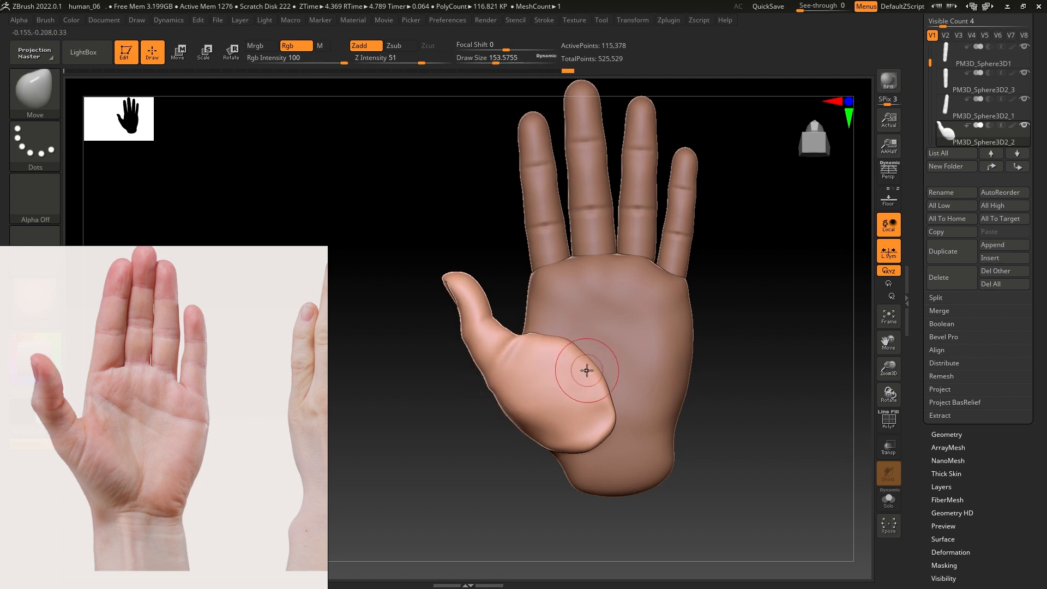
Adjust where the thumb mound meets the palm with the Move brush at about 234 to 251.
key("s")
left_click_drag(614, 397, 622, 397)
mouse_move(616, 397)
right_mouse_down("ctrl")
mouse_move(610, 343)
mouse_move(603, 376)
right_mouse_up("ctrl")
left_click(570, 349, "alt")
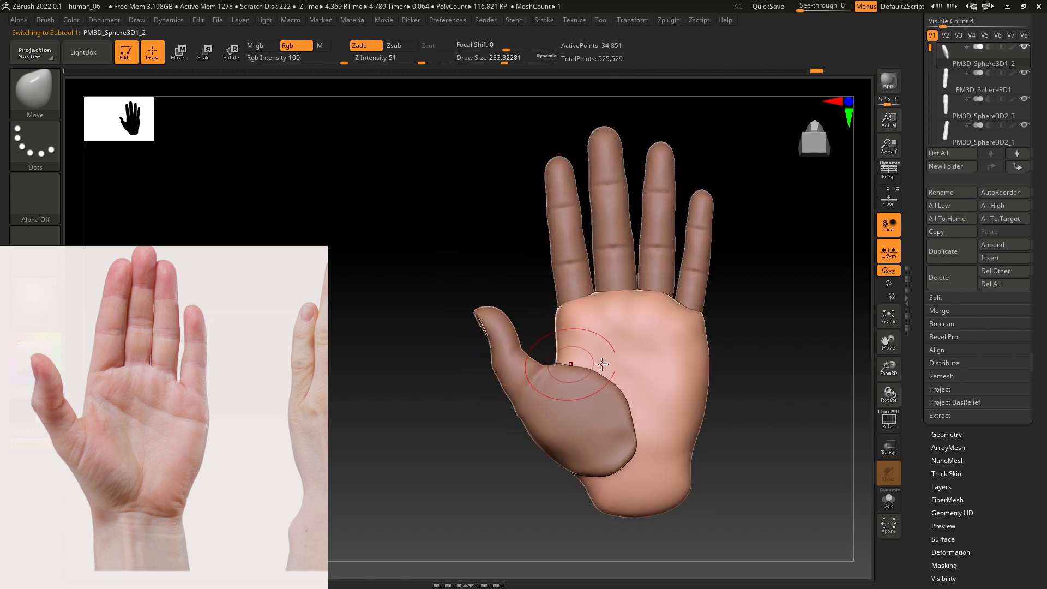
right_click_drag(692, 436, 564, 403)
left_click(564, 403, "alt")
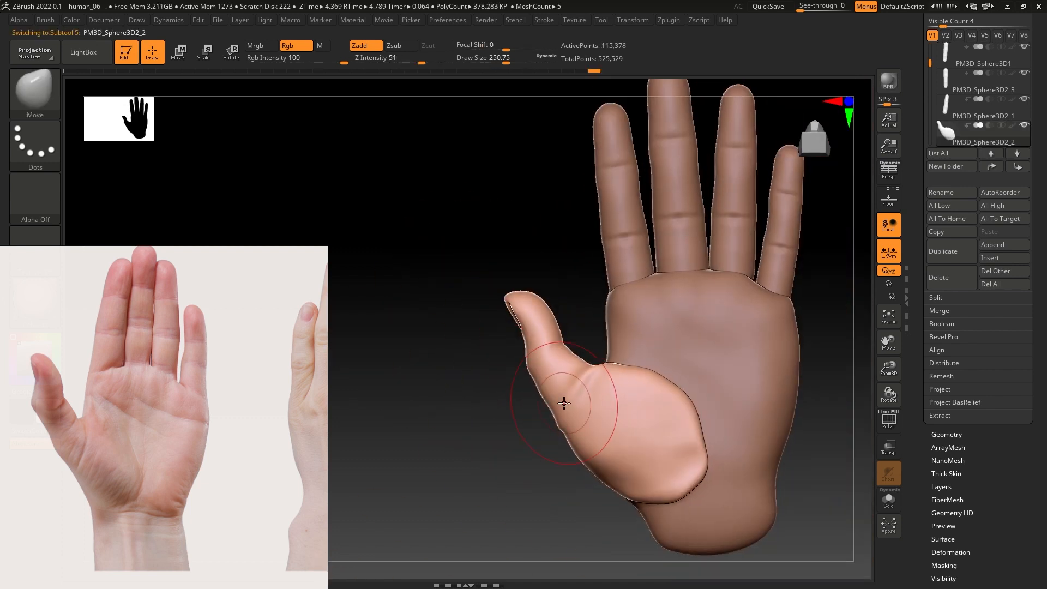
Place the thumb subtool directly beneath the palm subtool and merge the two.
left_click_drag(1018, 180, 1017, 271)
left_click(991, 258)
left_click(991, 259, "shift")
left_click(1017, 259)
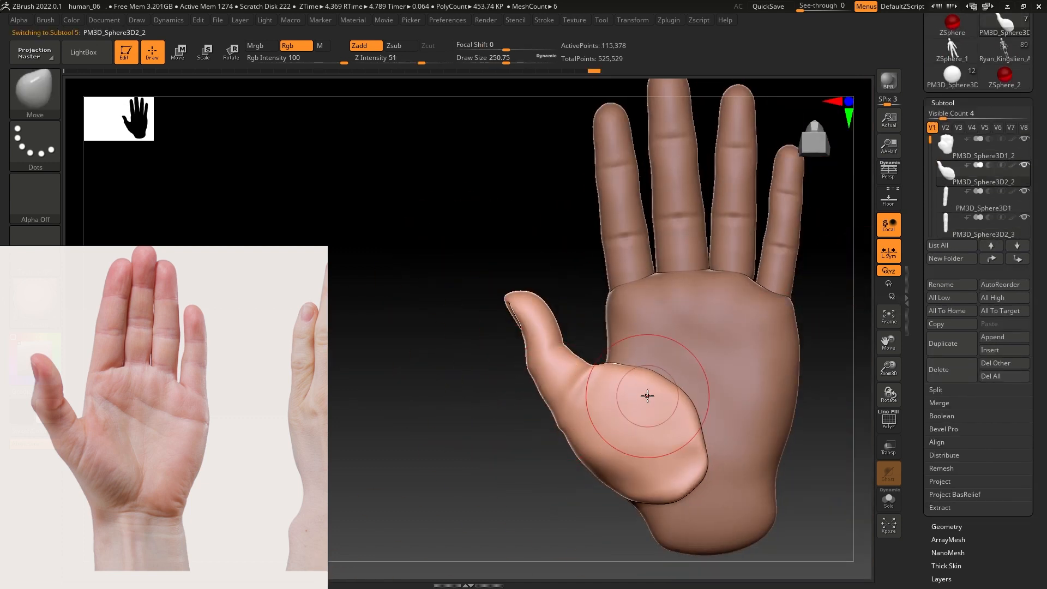
left_click(943, 147)
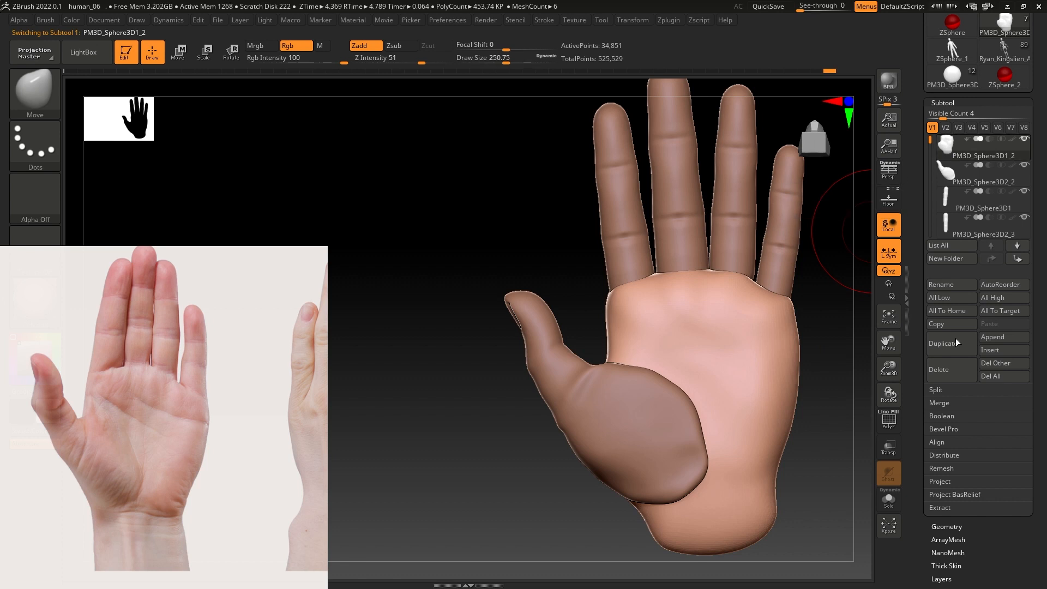
left_click(943, 406)
left_click(947, 416)
left_click(818, 443)
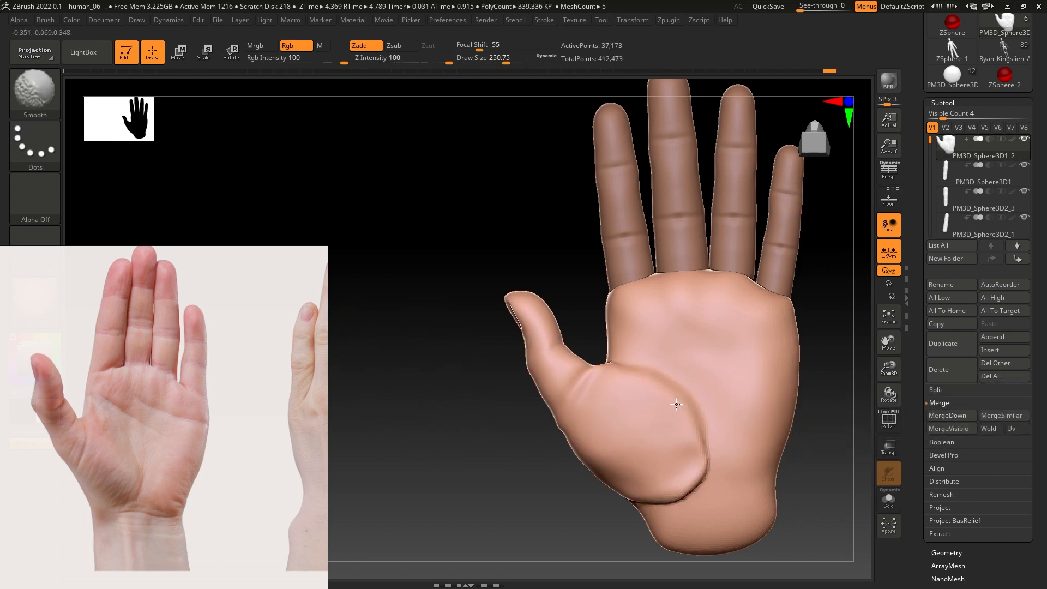
Smooth the seam between the thumb and the palm on both sides of the hand, reducing the brush to about 97.
left_click_drag(660, 389, 647, 386, "shift")
mouse_move(637, 507)
right_mouse_down()
mouse_move(623, 361)
mouse_move(666, 362)
mouse_move(642, 413)
right_mouse_up()
key("s")
key("b")
key("c")
key("b")
key("ctrl+z")
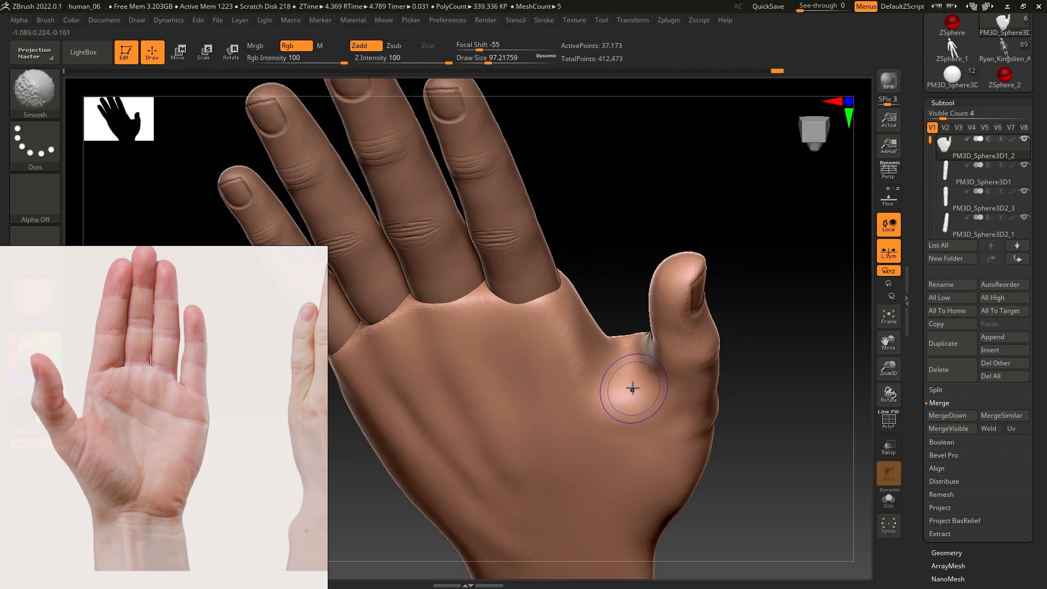
mouse_move(633, 388)
right_mouse_down()
mouse_move(611, 332)
mouse_move(617, 312)
mouse_move(676, 434)
mouse_move(628, 406)
mouse_move(616, 344)
mouse_move(538, 306)
mouse_move(611, 327)
mouse_move(666, 374)
right_mouse_up()
Reshape the thumb's back and sides with the Move brush from several angles, varying its size from about 154 to 268.
key("b")
key("m")
key("v")
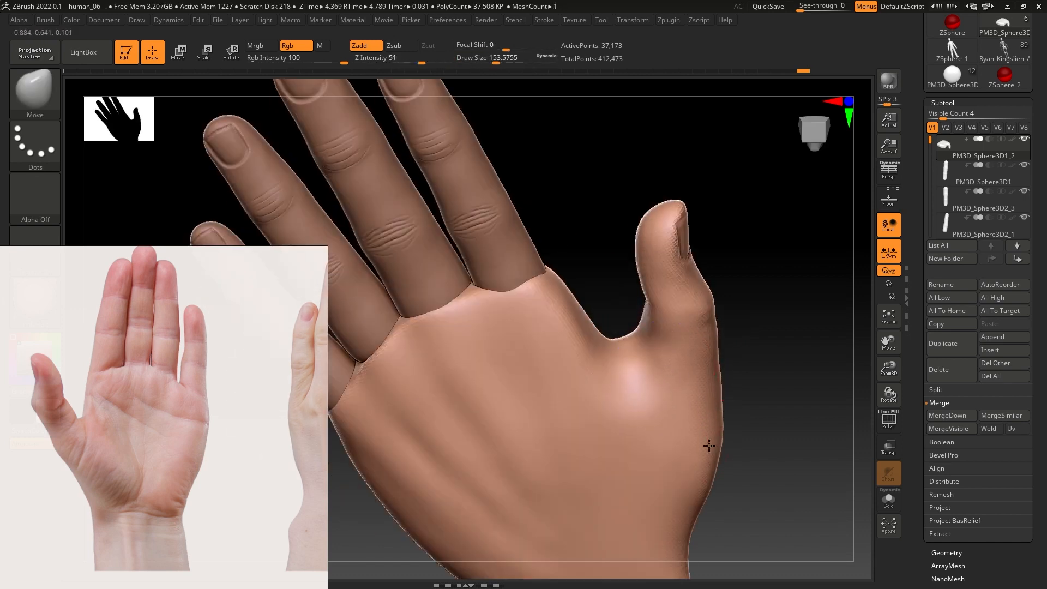
right_click_drag(709, 446, 692, 463, "ctrl")
right_click_drag(692, 464, 679, 483, "shift")
right_click_drag(724, 436, 703, 387, "alt")
right_click_drag(704, 387, 682, 381, "ctrl")
right_click_drag(682, 382, 671, 436, "ctrl")
right_click_drag(671, 436, 679, 267, "ctrl")
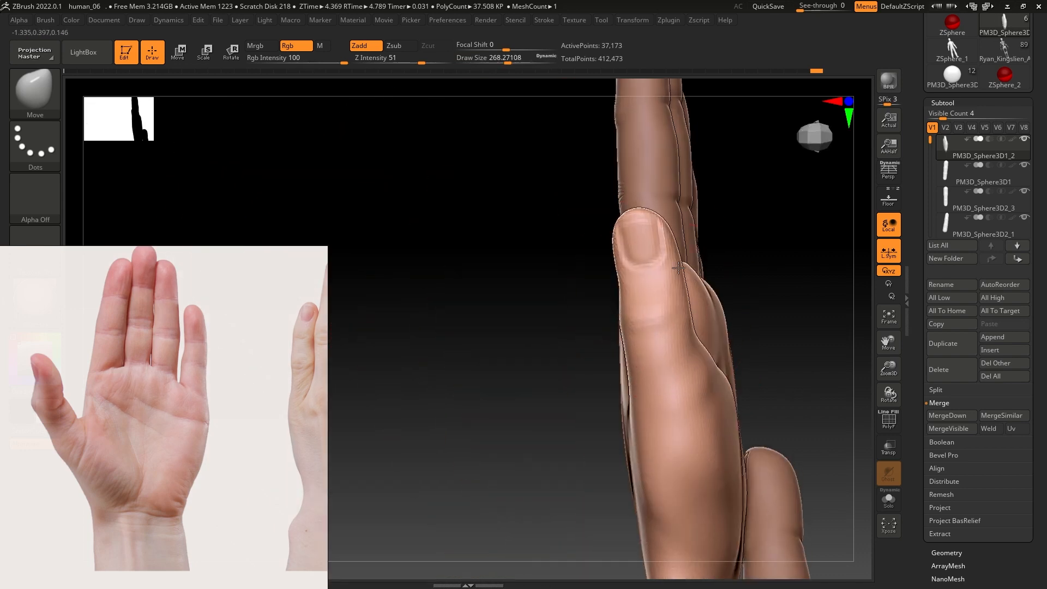
mouse_move(648, 219)
right_mouse_down()
mouse_move(652, 306)
mouse_move(638, 367)
mouse_move(689, 337)
mouse_move(721, 349)
right_mouse_up()
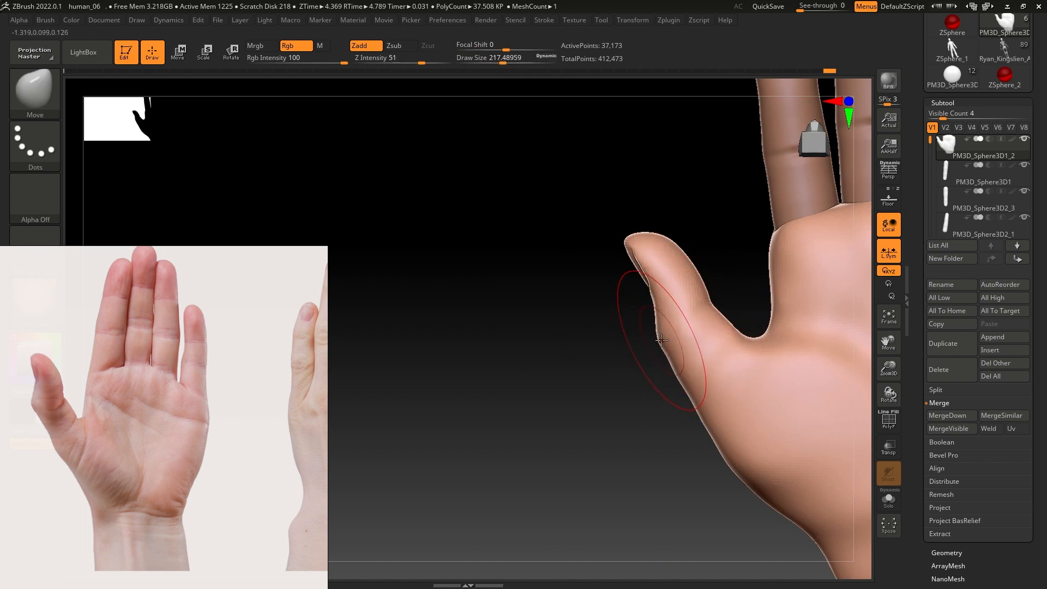
Soften the thumb mound and refine the palm's outer and upper edges with the Smooth and Move brushes at about 172 to 257.
mouse_move(661, 341)
right_mouse_down("ctrl")
mouse_move(561, 364)
mouse_move(713, 372)
mouse_move(612, 367)
mouse_move(640, 421)
right_mouse_up("ctrl")
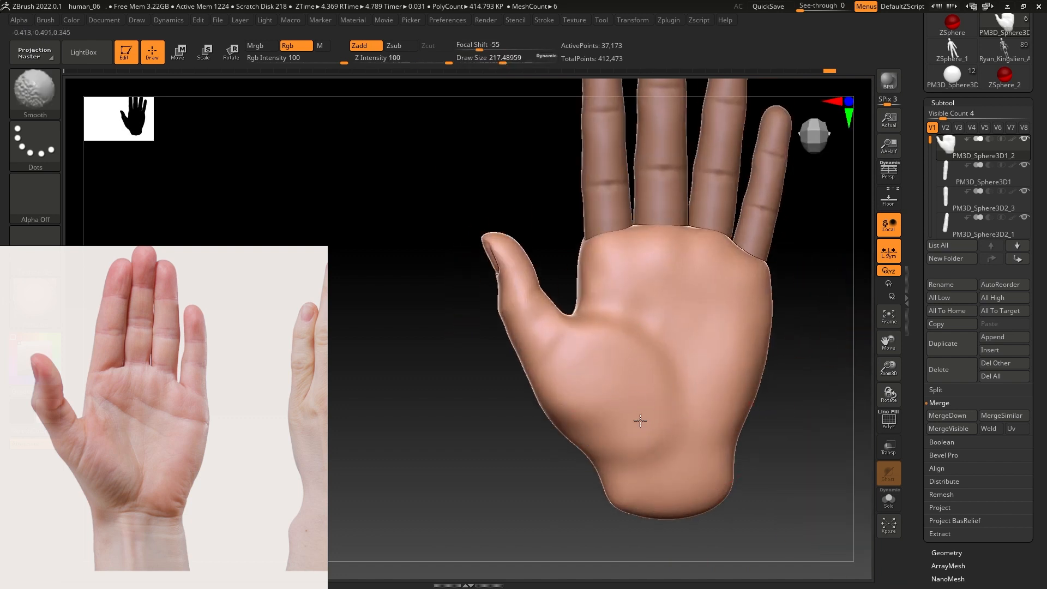
mouse_move(631, 319)
right_mouse_down("shift")
mouse_move(748, 374)
mouse_move(757, 339)
right_mouse_up("shift")
key("s")
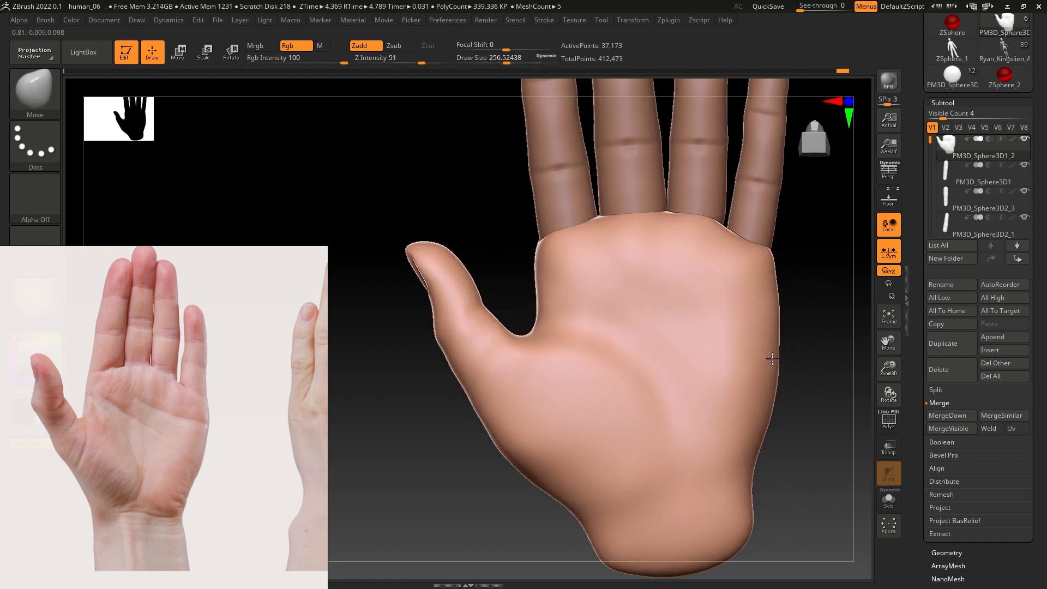
left_click_drag(772, 358, 763, 359)
right_click_drag(764, 359, 623, 364, "ctrl")
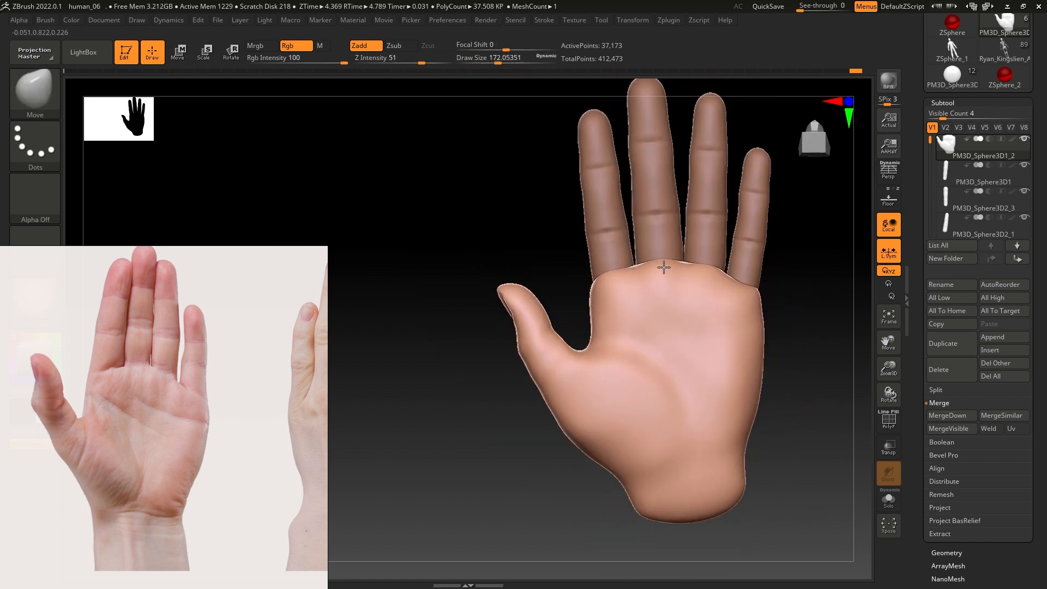
left_click_drag(672, 266, 652, 300, "shift")
right_click_drag(653, 300, 686, 352)
right_click_drag(686, 352, 614, 355, "alt")
right_click_drag(613, 354, 611, 382, "ctrl")
right_click_drag(456, 343, 475, 382, "alt")
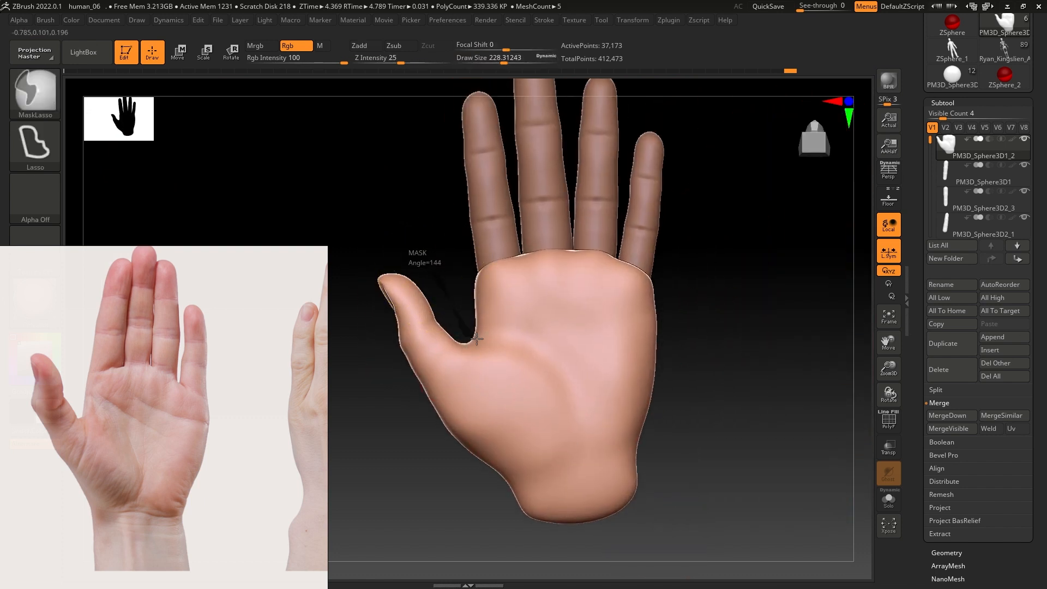
Rotate and move the thumb closer to the palm with the gizmo, masking off the rest of the palm and clearing the mask.
left_click_drag(476, 338, 374, 278, "ctrl")
left_click(409, 449, "ctrl")
key("ctrl+z")
key("ctrl+z")
left_click(415, 452, "ctrl")
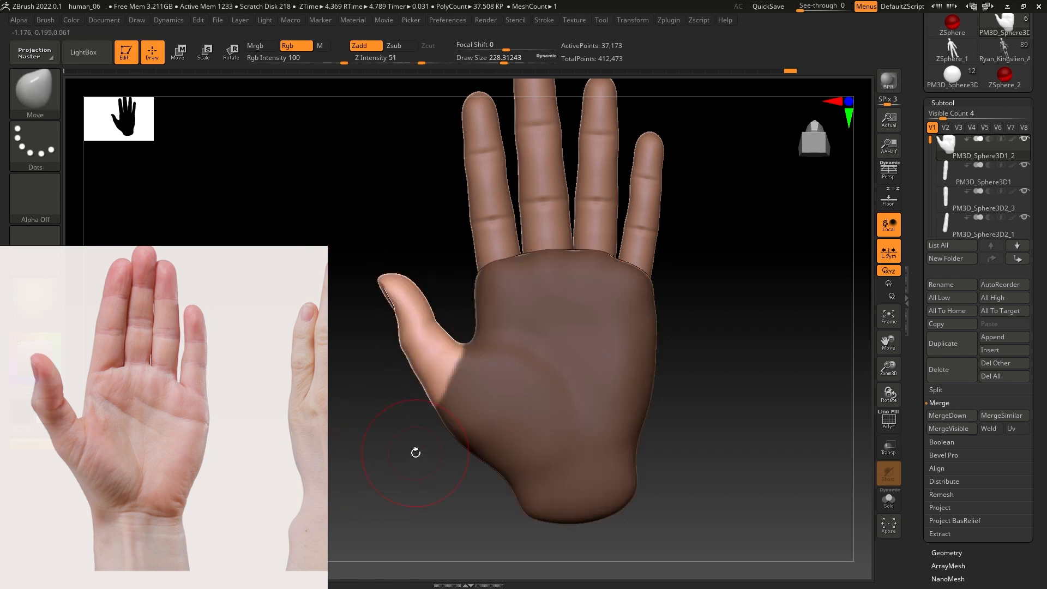
key("e")
left_click(465, 348, "alt")
left_click_drag(493, 308, 505, 319)
left_click_drag(508, 303, 515, 303)
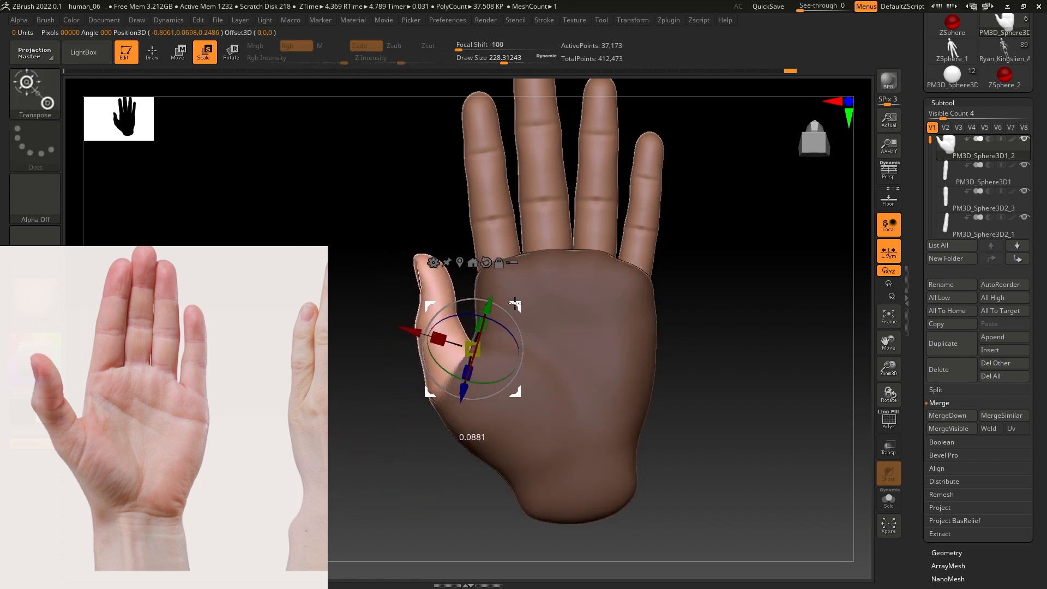
left_click_drag(682, 403, 708, 440, "ctrl")
Merge the four attached fingers and the spare finger into one subtool.
right_click_drag(709, 440, 611, 370, "ctrl")
mouse_move(610, 371)
right_mouse_down()
mouse_move(731, 364)
mouse_move(591, 388)
mouse_move(623, 358)
right_mouse_up()
scroll(976, 207, "down", 2)
left_click(958, 233)
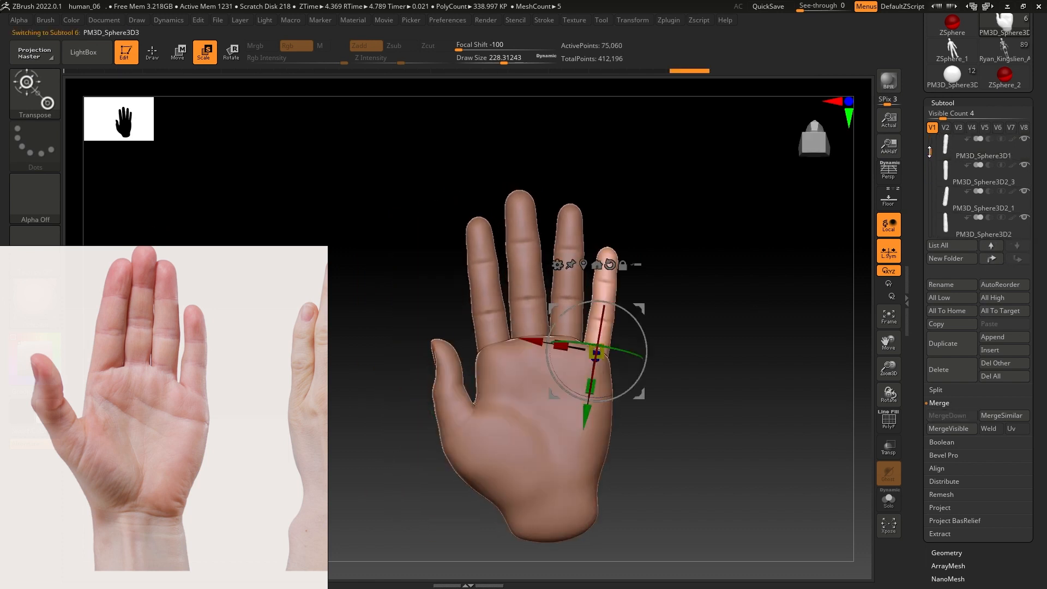
left_click_drag(929, 151, 929, 141)
left_click(945, 178)
left_click(943, 415)
left_click(851, 440)
left_click(942, 416)
left_click(851, 439)
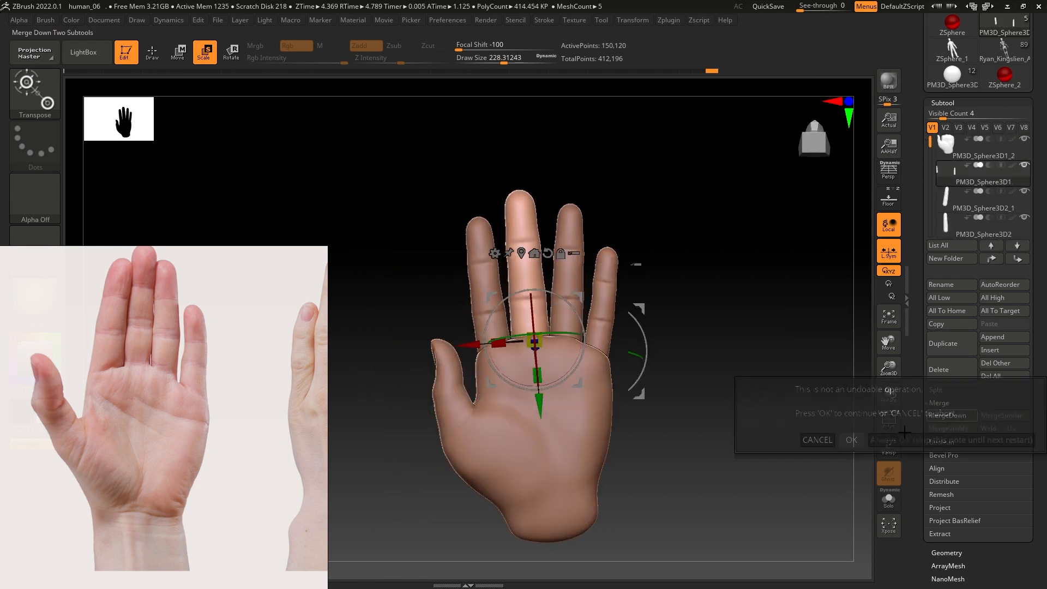
left_click(944, 415)
left_click(851, 440)
left_click(944, 416)
left_click(851, 439)
Mask the spare finger and split the unmasked fingers into their own subtool.
right_click_drag(735, 367, 698, 360, "ctrl")
left_click_drag(749, 466, 605, 294, "ctrl")
left_click(934, 392)
left_click(953, 443)
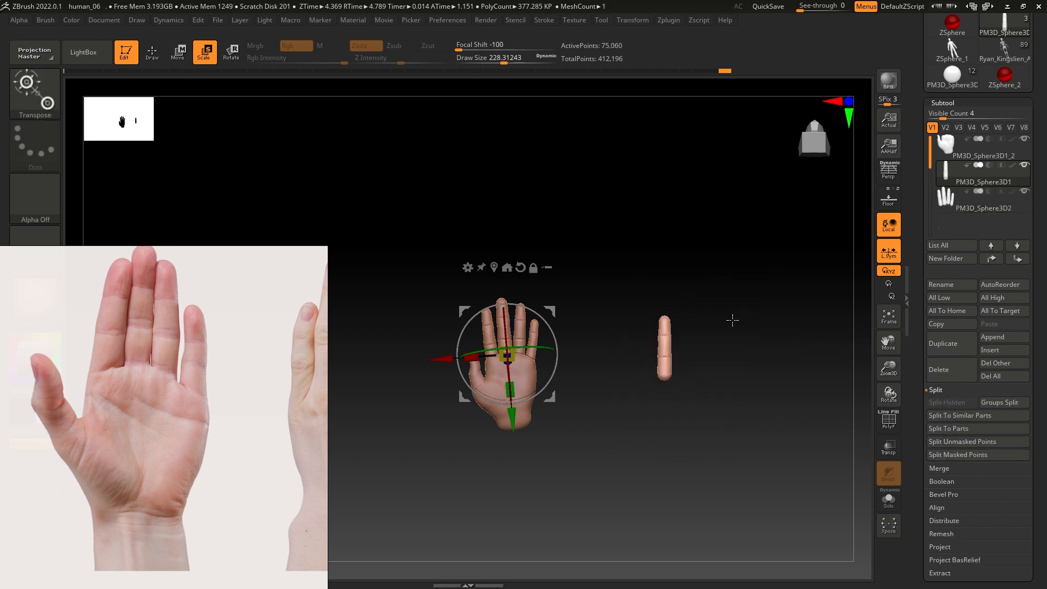
Place the four-finger subtool directly beneath the palm and merge the palm with it, leaving the spare finger separate.
key("Down")
left_click(995, 260)
key("Up")
left_click(939, 468)
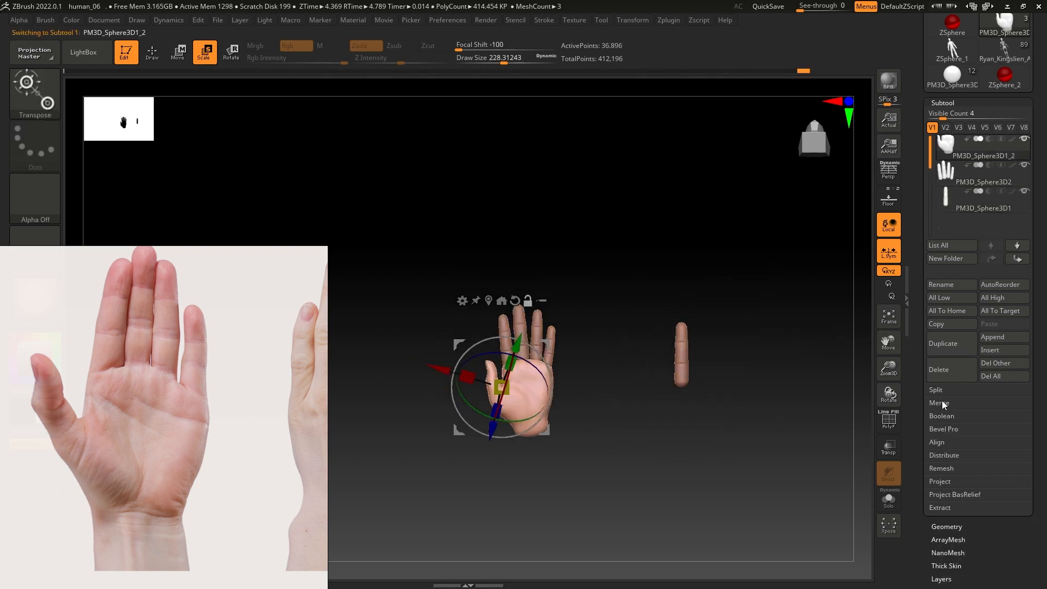
left_click(947, 416)
left_click(851, 440)
left_click_drag(834, 436, 757, 434)
right_click_drag(757, 434, 709, 431, "shift")
mouse_move(654, 273)
right_mouse_down("ctrl")
mouse_move(636, 399)
mouse_move(693, 452)
right_mouse_up("ctrl")
key("q")
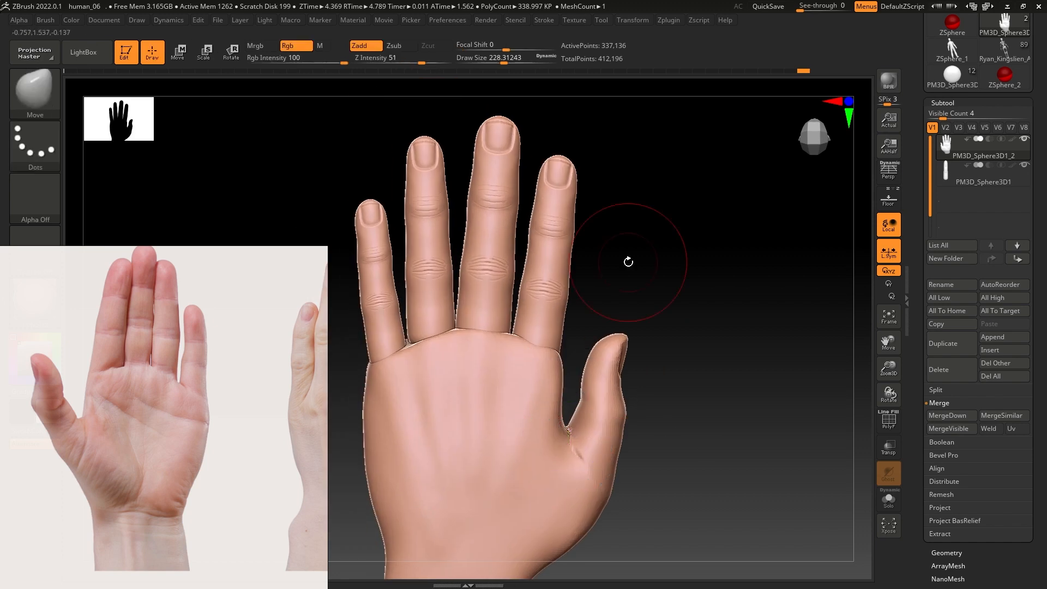
Remesh the merged hand with DynaMesh at a resolution of 376.
right_click_drag(628, 262, 691, 480, "ctrl")
left_click_drag(720, 349, 693, 305, "ctrl")
key("ctrl+z")
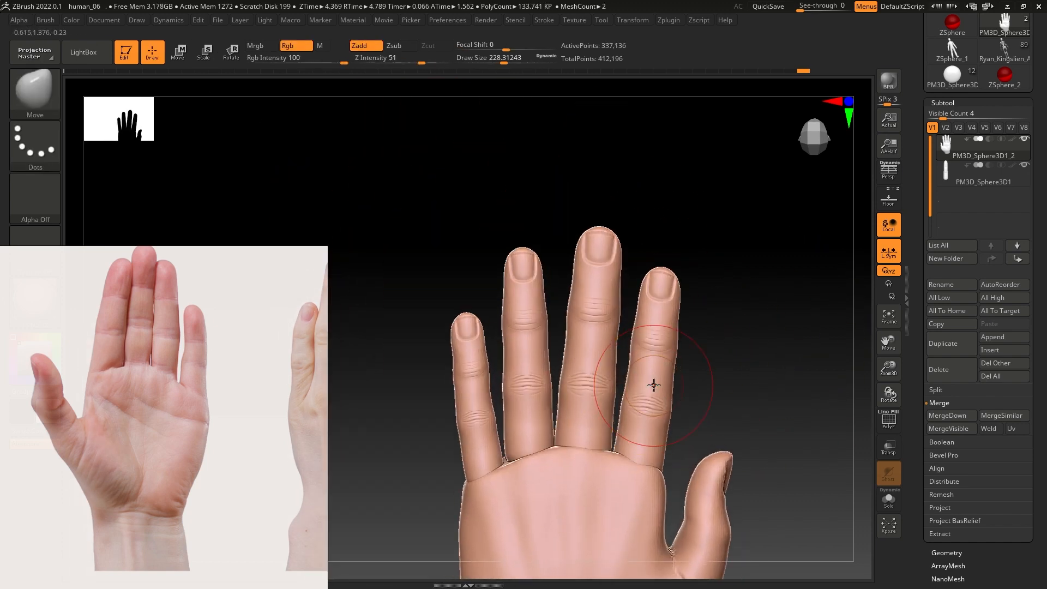
left_click(946, 552)
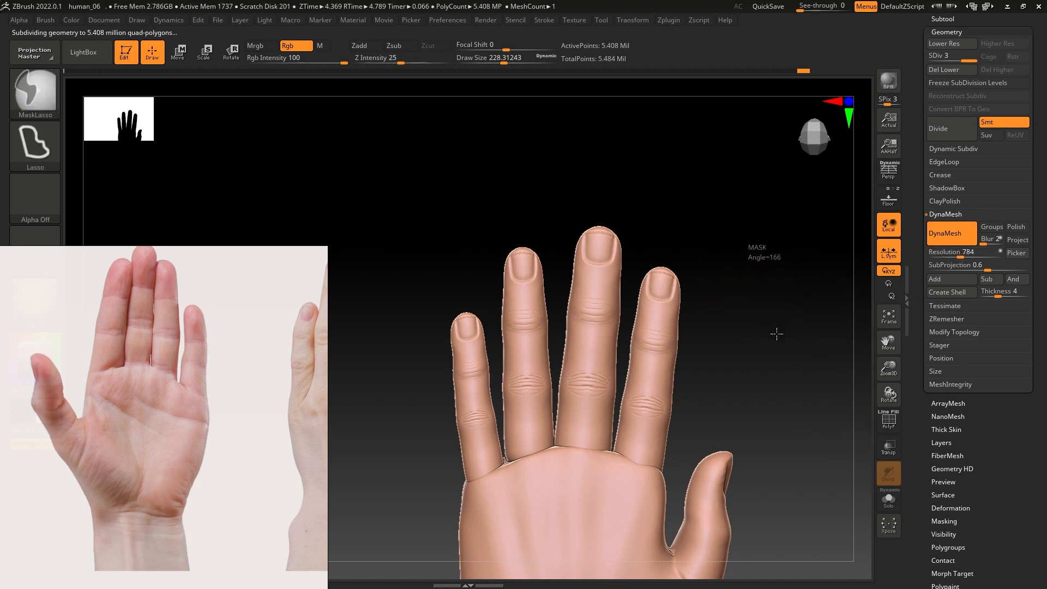
right_click_drag(781, 340, 858, 337)
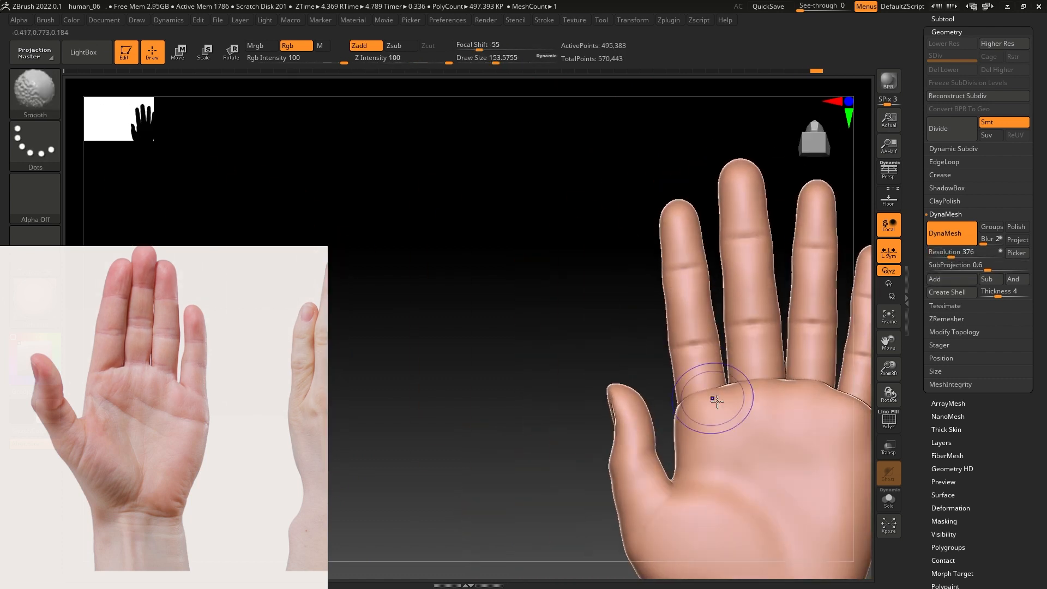
Smooth the joints between the fingers and the hand on the palm and back sides with a brush of about 112 to 154.
right_click_drag(713, 392, 577, 377, "ctrl")
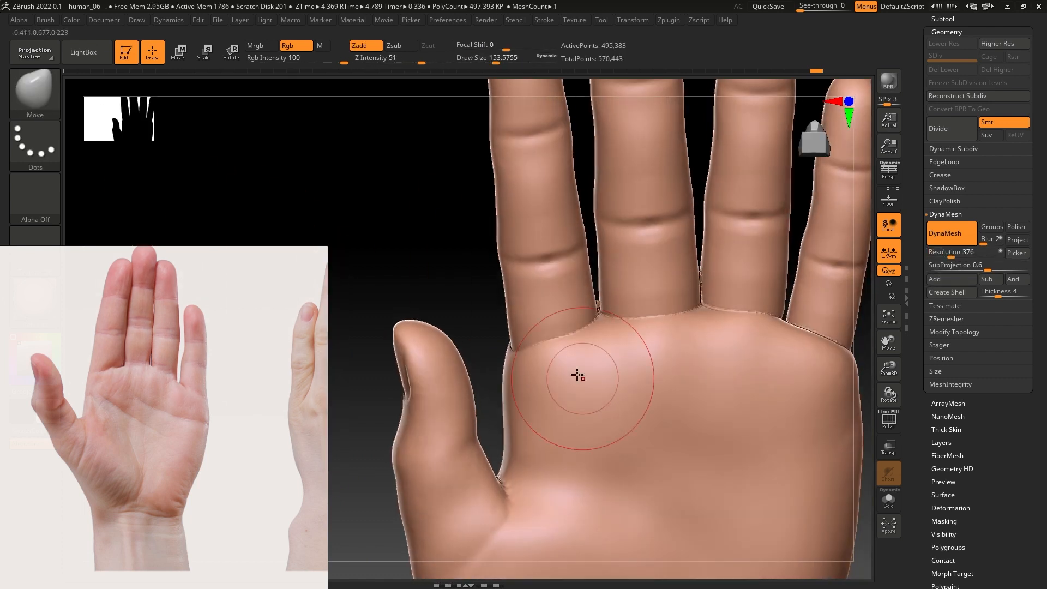
mouse_move(779, 333)
right_mouse_down("alt")
mouse_move(730, 315)
mouse_move(715, 338)
mouse_move(668, 334)
right_mouse_up("alt")
right_click_drag(701, 278, 689, 276, "shift")
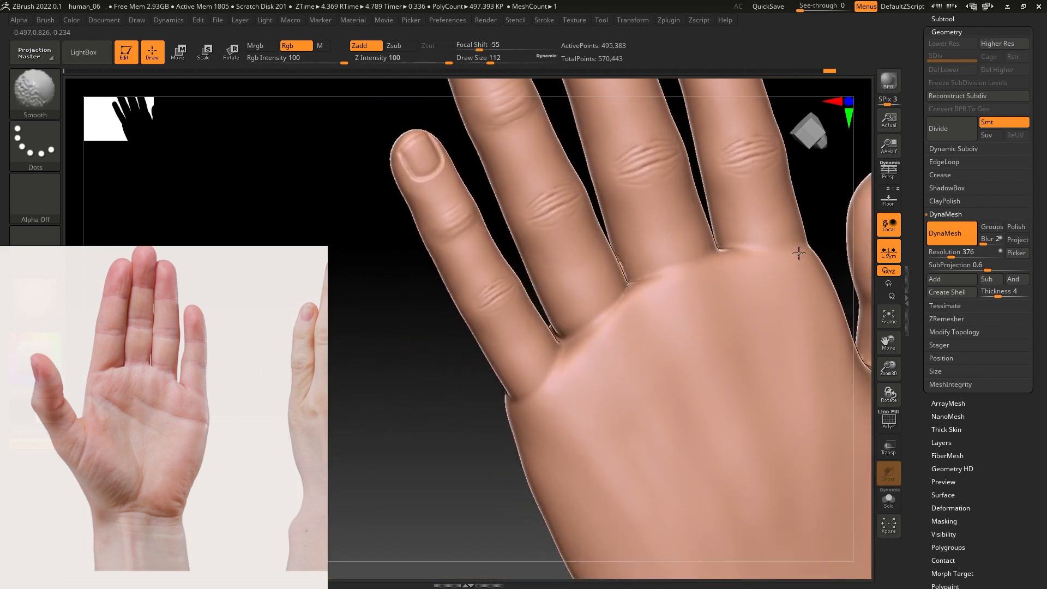
mouse_move(613, 368)
right_mouse_down("shift")
mouse_move(479, 420)
mouse_move(437, 403)
right_mouse_up("shift")
right_click_drag(531, 370, 674, 358, "alt")
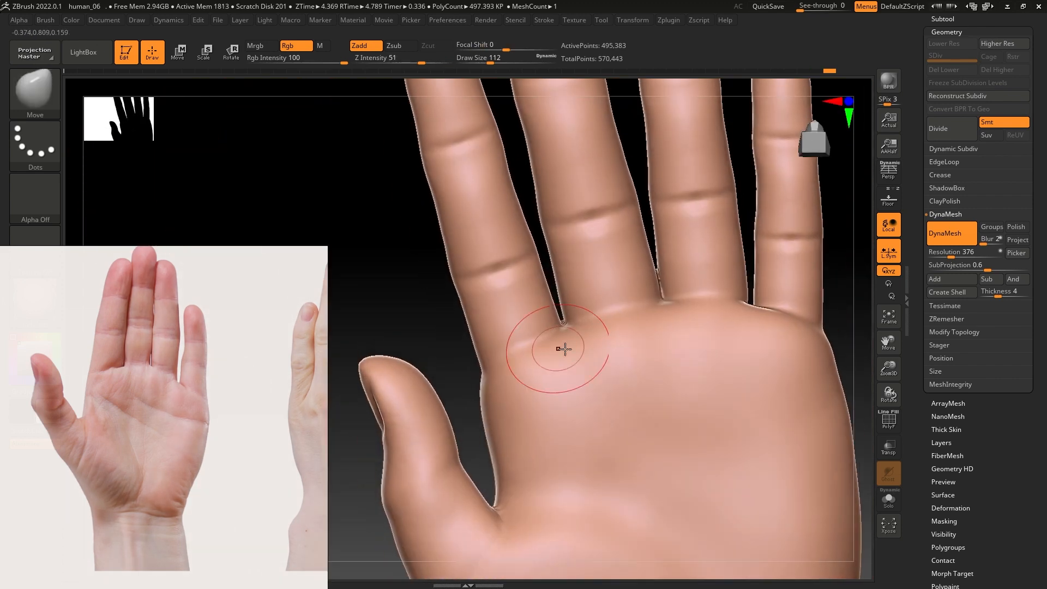
mouse_move(564, 348)
right_mouse_down("ctrl")
mouse_move(731, 383)
mouse_move(733, 405)
right_mouse_up("ctrl")
Build up the bases of the little and ring fingers with the Clay brush at intensity 11 and a size of about 62.
key("b")
left_click(744, 219)
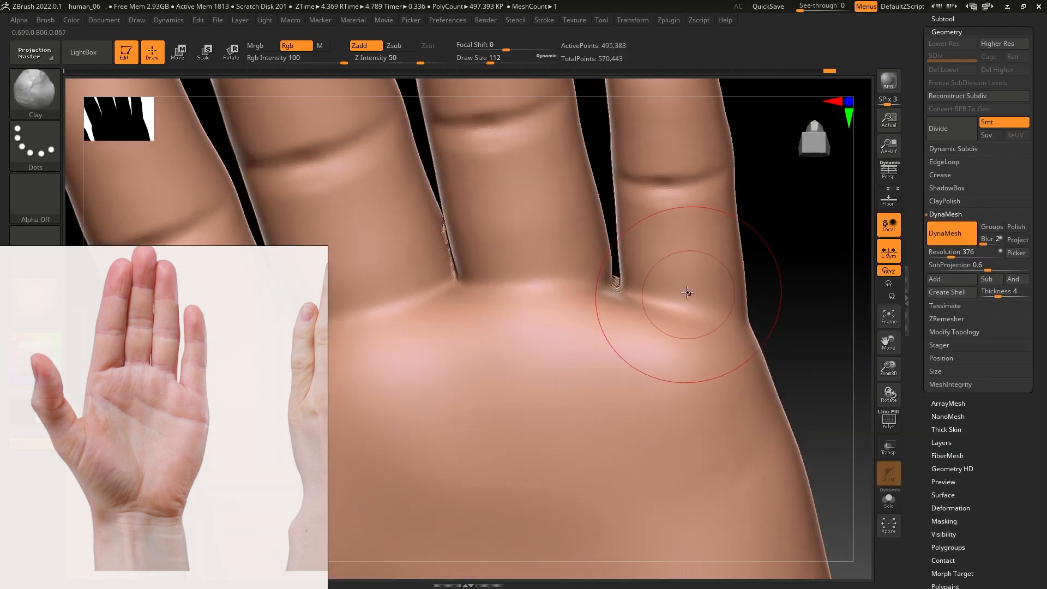
left_click_drag(688, 292, 674, 293)
key("ctrl+z")
left_click(385, 60)
right_click_drag(670, 275, 652, 278)
left_click_drag(652, 278, 647, 270)
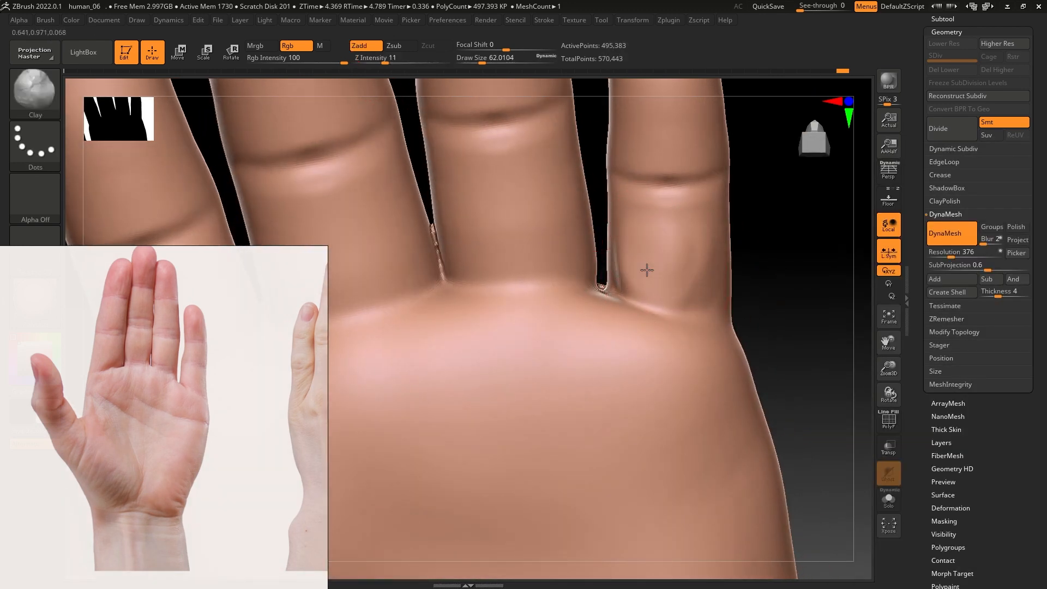
right_click_drag(643, 246, 608, 285)
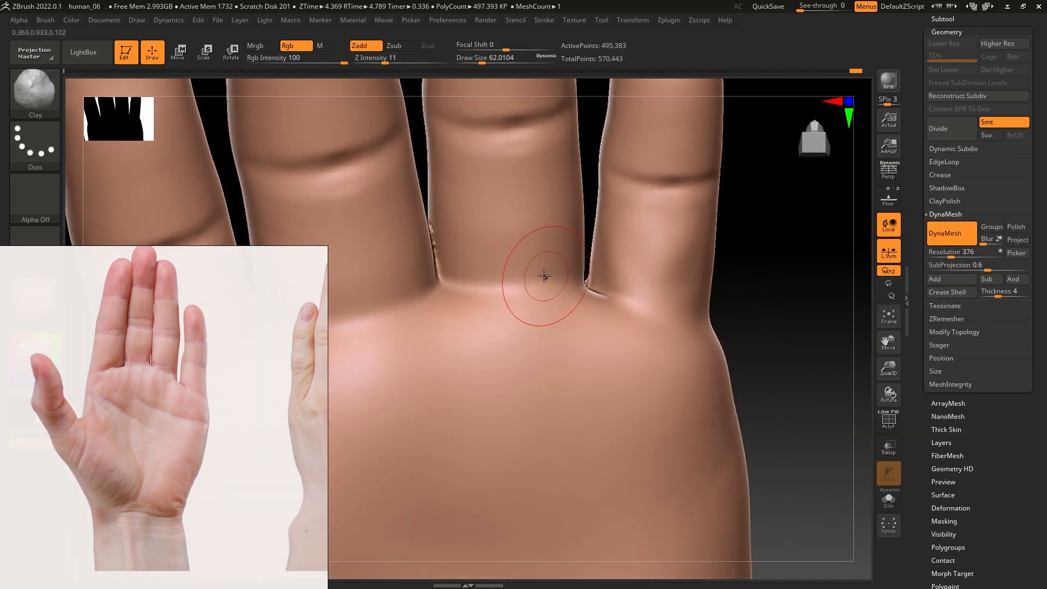
right_click_drag(544, 275, 518, 273)
key("ctrl+z")
Reshape the outer side of the index finger toward its base using the Move brush at a size of about 324.
mouse_move(531, 196)
right_mouse_down("ctrl")
mouse_move(549, 350)
mouse_move(620, 329)
mouse_move(647, 262)
mouse_move(636, 346)
right_mouse_up("ctrl")
key("s")
key("b")
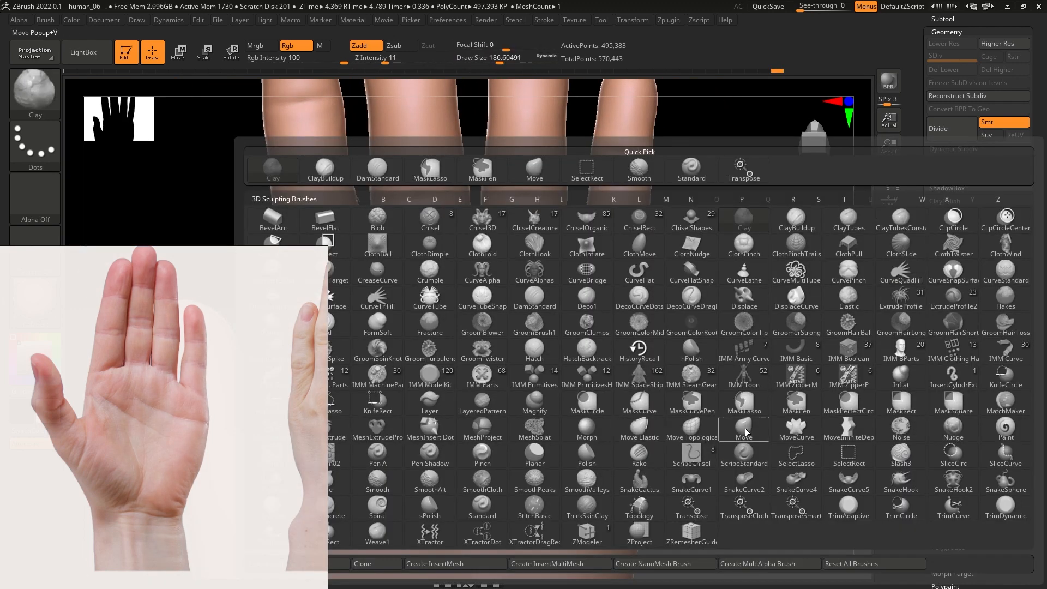
left_click(745, 432)
key("s")
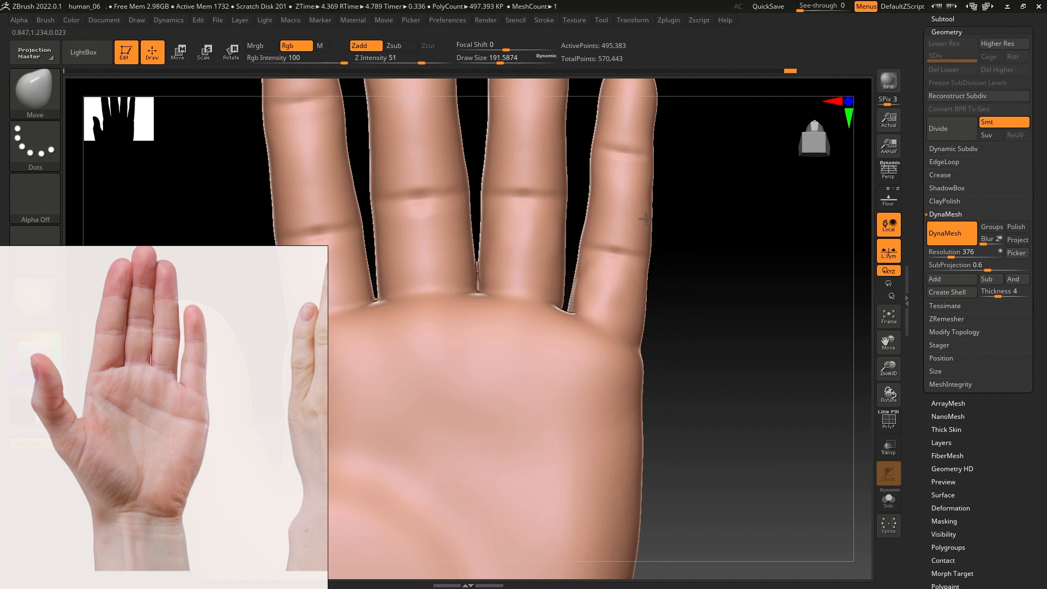
mouse_move(645, 219)
right_mouse_down("ctrl")
mouse_move(650, 363)
mouse_move(587, 361)
right_mouse_up("ctrl")
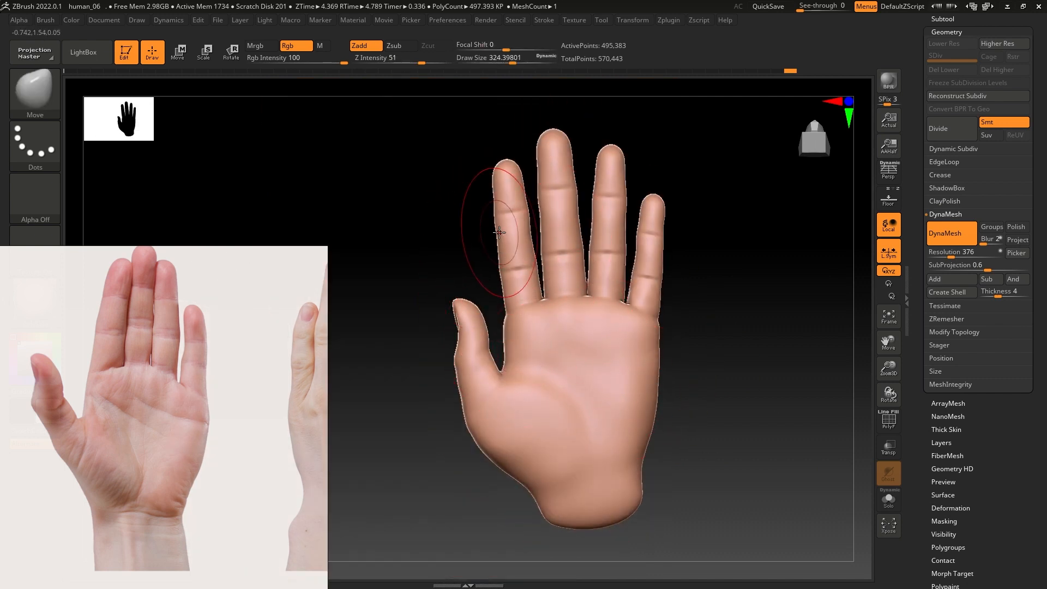
key("s")
mouse_move(507, 311)
left_mouse_down()
mouse_move(522, 311)
mouse_move(330, 289)
mouse_move(505, 304)
left_mouse_up()
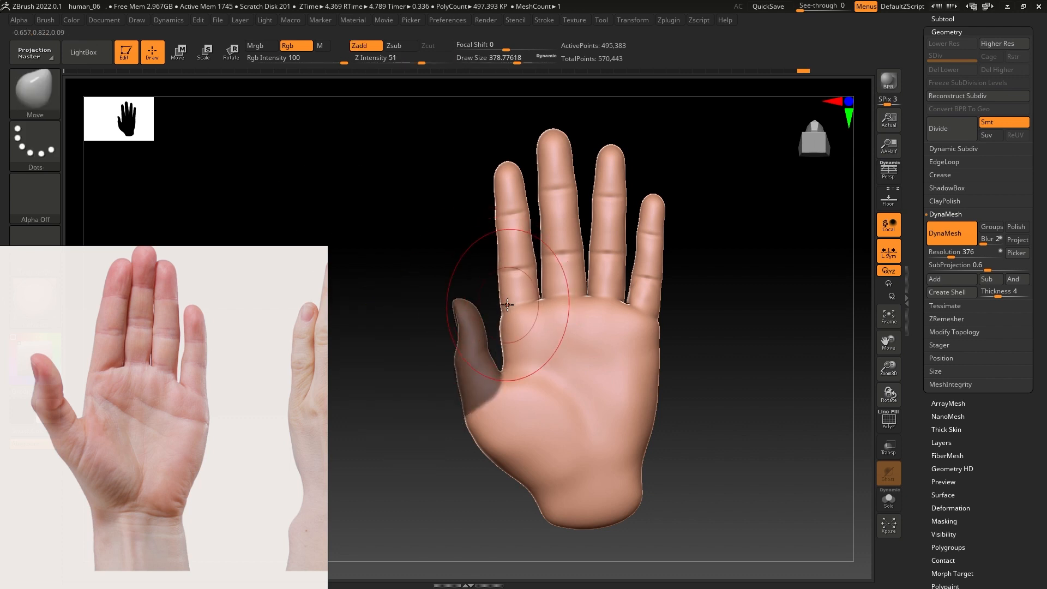
Isolate the thumb by inverting its mask, rotate it outward from the palm, and clear the mask.
left_click(420, 423, "ctrl")
key("e")
left_click_drag(536, 404, 543, 386)
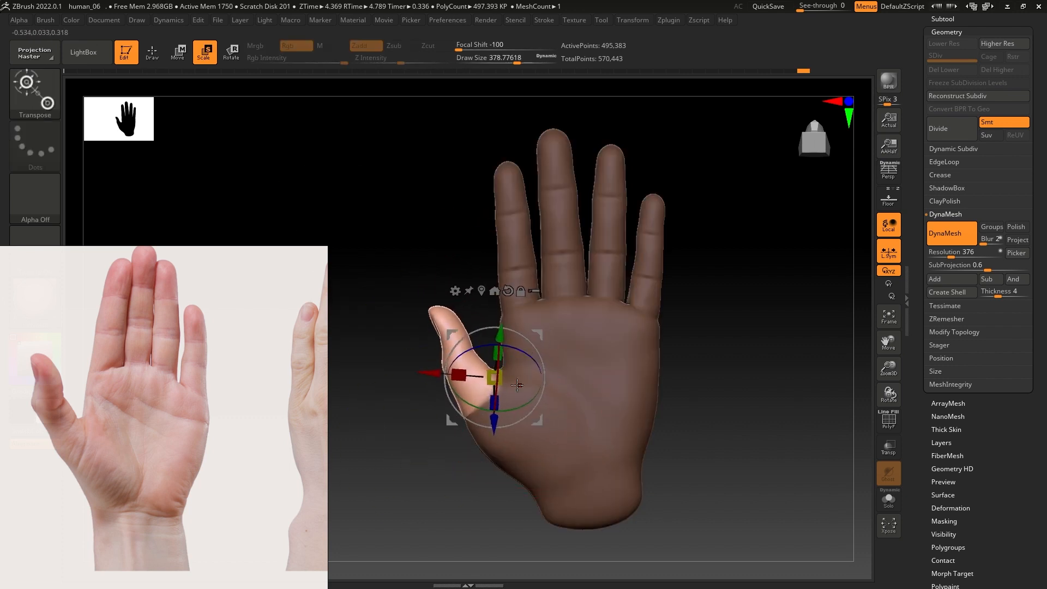
left_click(386, 415, "ctrl")
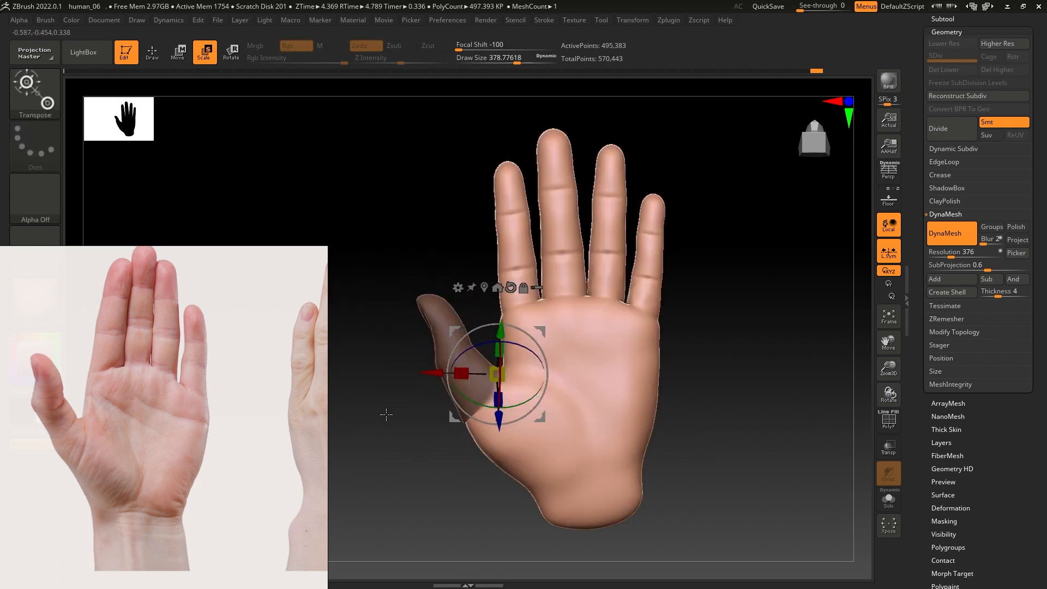
key("q")
left_click_drag(663, 460, 682, 477, "ctrl")
Mask everything except the thumb, rotate it further away from the fingers, and clear the mask.
right_click_drag(470, 442, 594, 390)
left_click(520, 445, "ctrl")
left_click(615, 428, "ctrl")
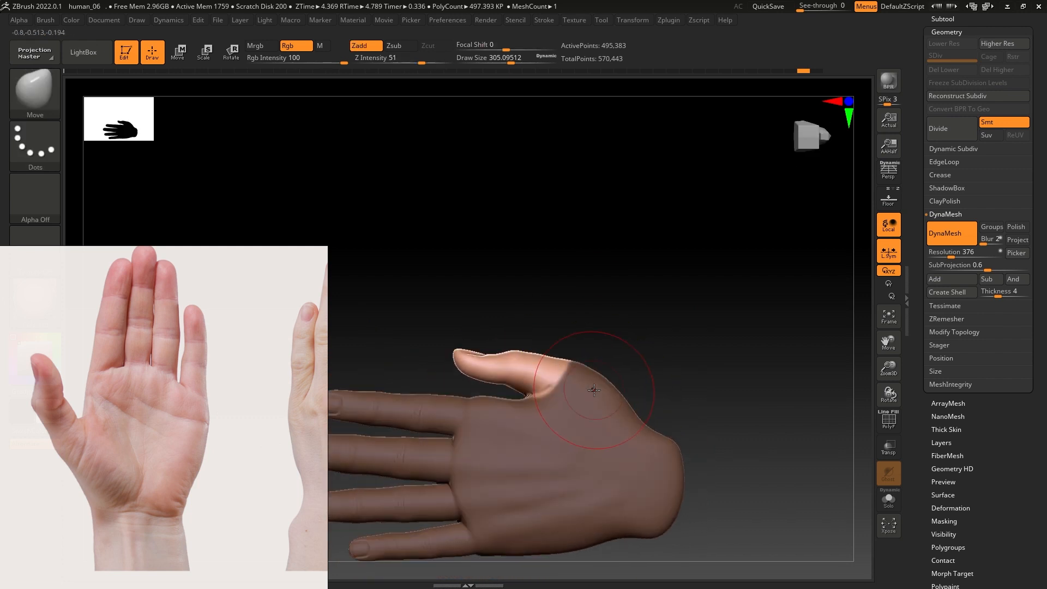
key("e")
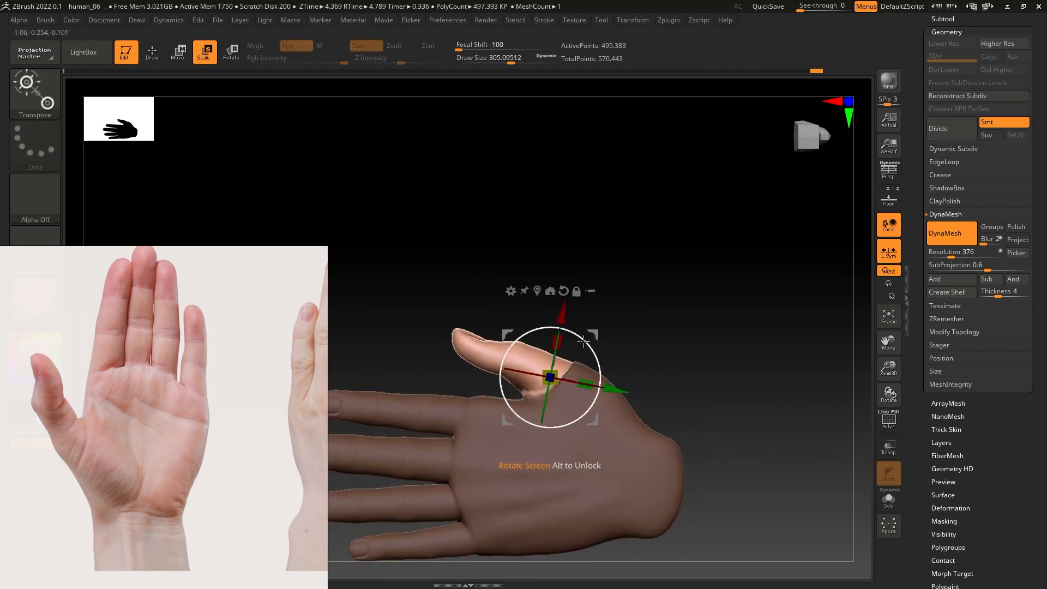
left_click_drag(591, 335, 590, 332)
right_click_drag(590, 332, 709, 295)
left_click_drag(709, 294, 732, 307, "ctrl")
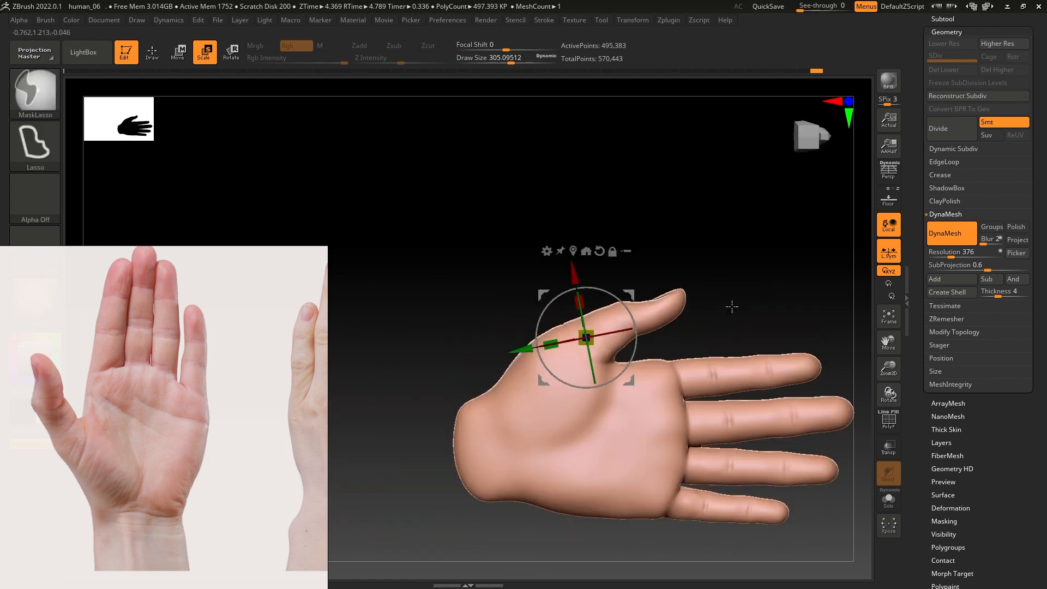
Build up the back of the thumb's base with the ClayBuildup brush at intensity 1 and a size of about 94.
mouse_move(718, 384)
right_mouse_down("ctrl")
mouse_move(714, 333)
mouse_move(652, 360)
mouse_move(643, 318)
mouse_move(627, 354)
mouse_move(591, 333)
right_mouse_up("ctrl")
left_click(152, 52)
key("b")
key("c")
key("b")
left_click_drag(649, 328, 593, 330)
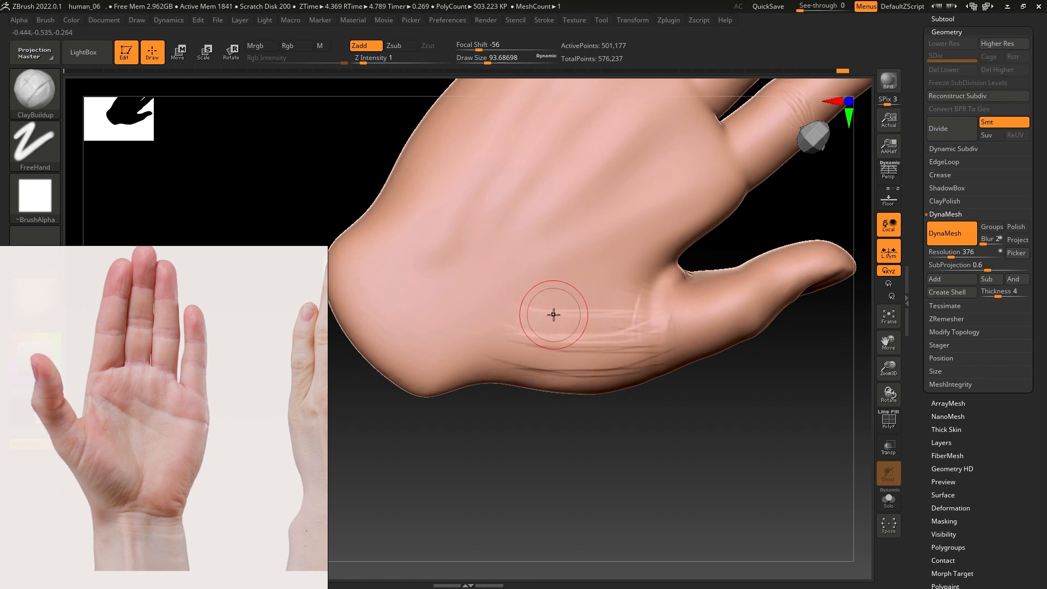
Smooth the clay strokes on the back of the thumb's base with a brush of about 132 to 192.
left_click_drag(652, 317, 613, 342, "shift")
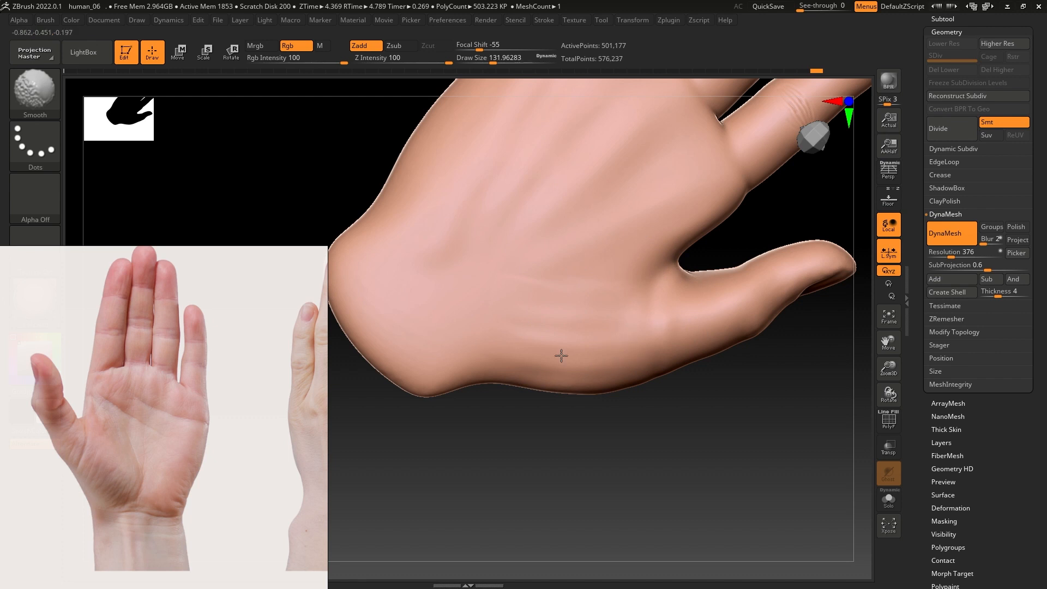
key("s")
left_click_drag(561, 356, 585, 353)
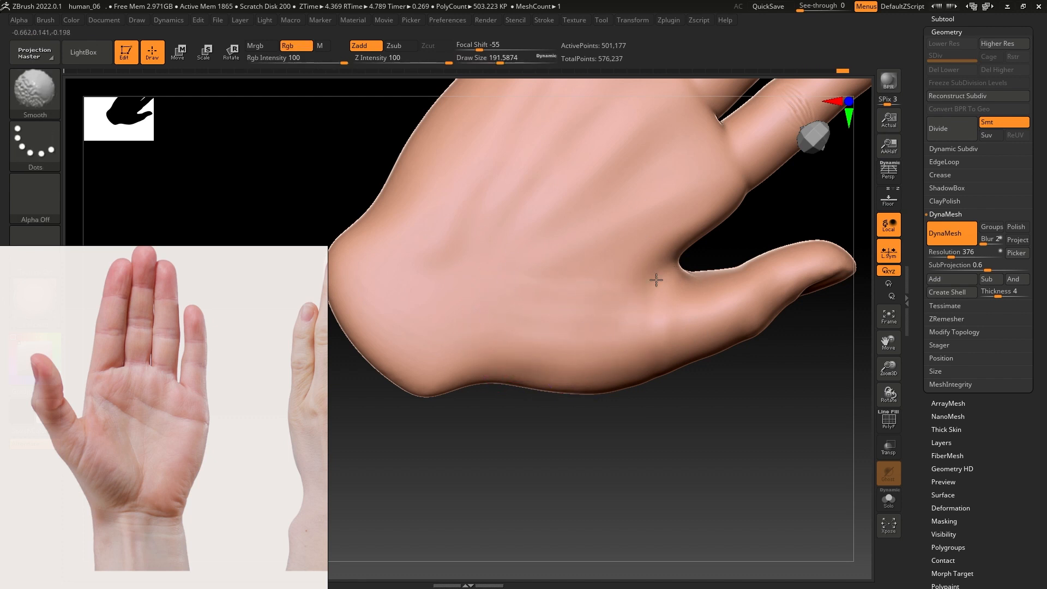
right_click_drag(619, 303, 528, 294, "ctrl")
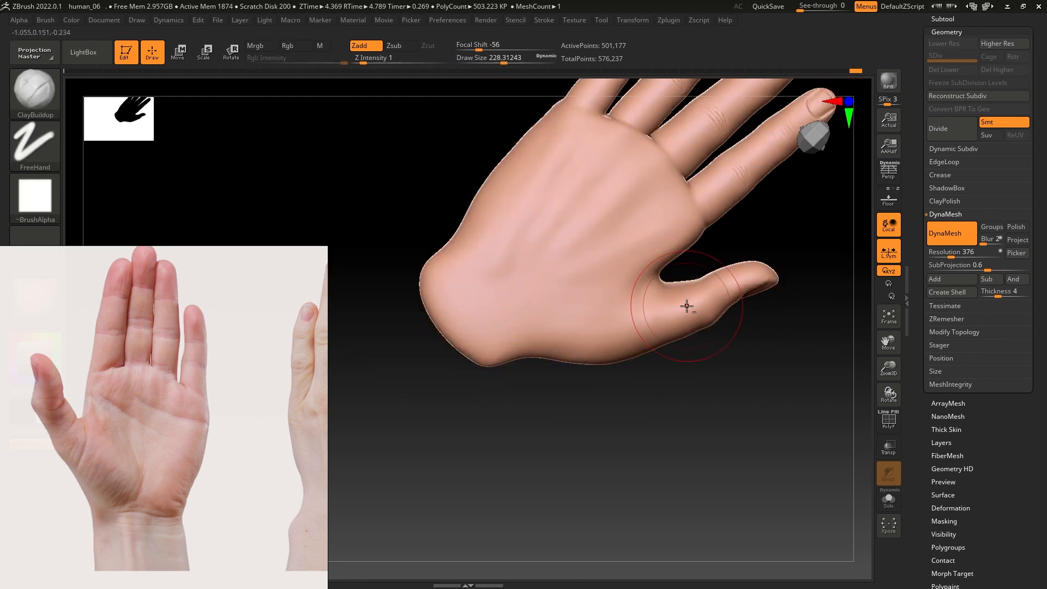
mouse_move(687, 306)
right_mouse_down("shift")
mouse_move(640, 299)
mouse_move(567, 338)
right_mouse_up("shift")
key("s")
left_click_drag(557, 315, 550, 315)
mouse_move(550, 316)
right_mouse_down("ctrl")
mouse_move(552, 304)
mouse_move(594, 348)
right_mouse_up("ctrl")
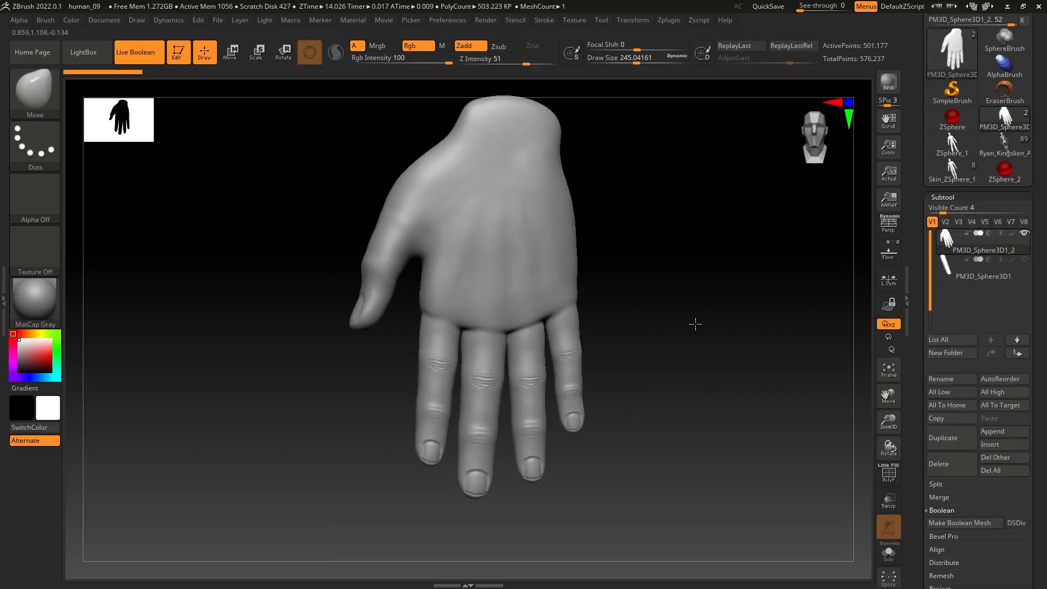
mouse_move(692, 322)
left_mouse_down()
mouse_move(711, 325)
mouse_move(659, 325)
mouse_move(746, 325)
mouse_move(669, 329)
mouse_move(731, 327)
mouse_move(673, 369)
left_mouse_up()
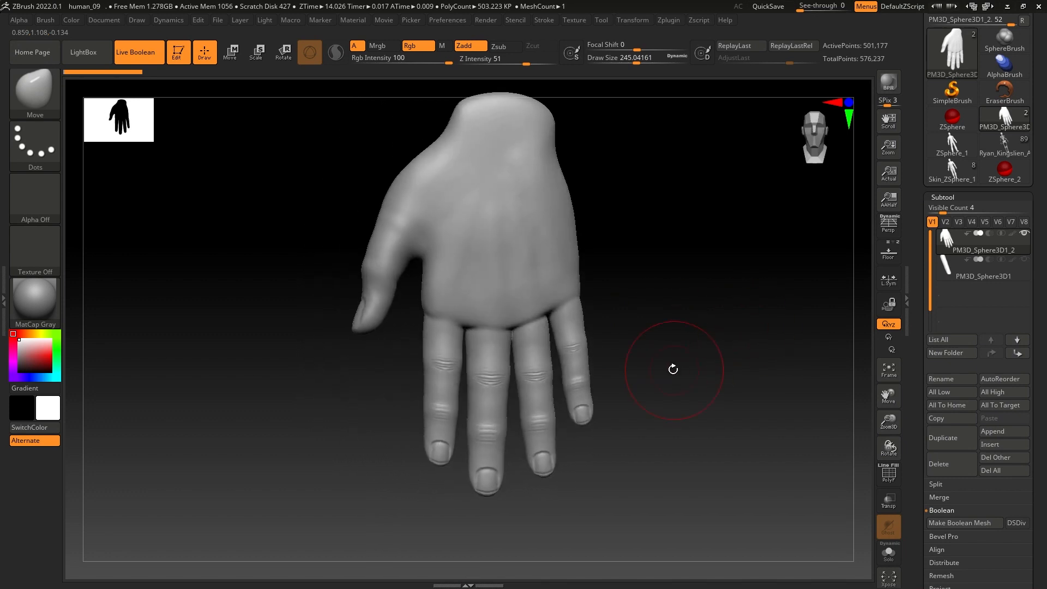
right_click_drag(672, 369, 654, 322, "ctrl")
left_click_drag(654, 321, 512, 273)
right_click_drag(512, 273, 638, 340, "ctrl")
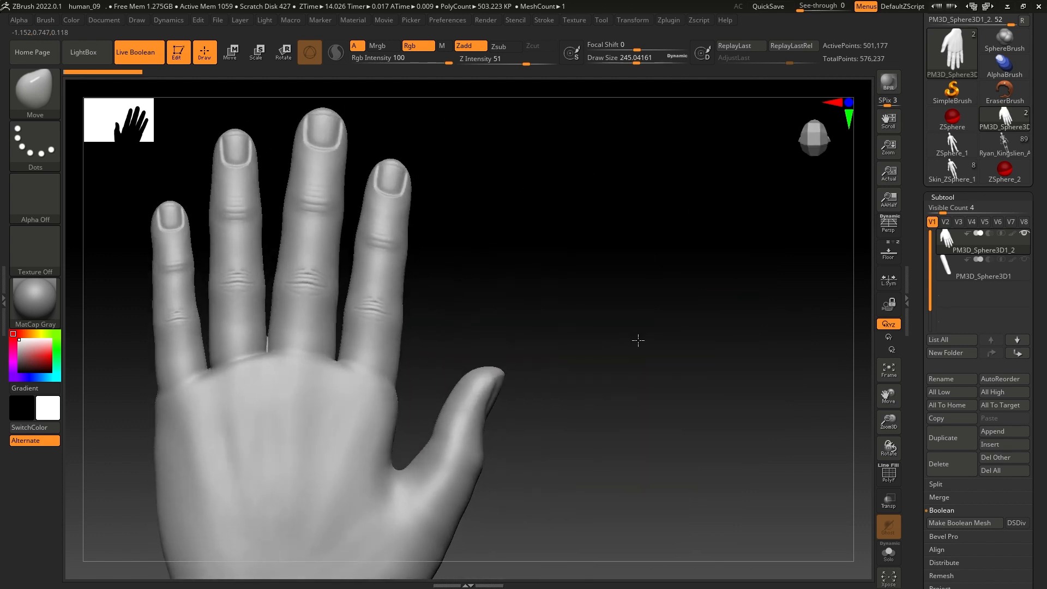